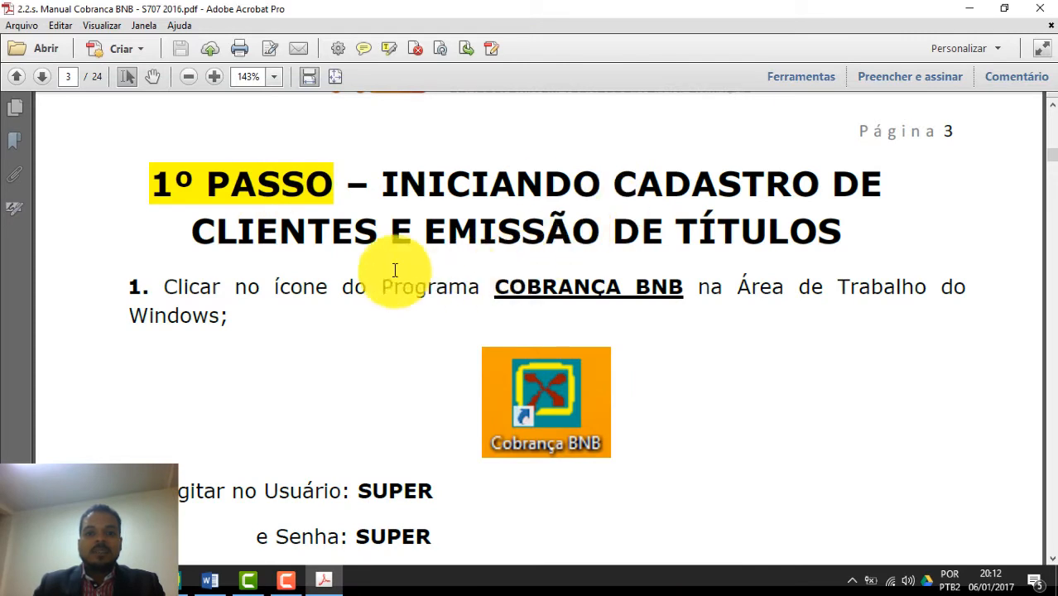
# Step: Read the manual's page 3 instructions for launching Cobrança BNB, logging in and choosing the Cedente
pyautogui.scroll(-1, 790, 234)
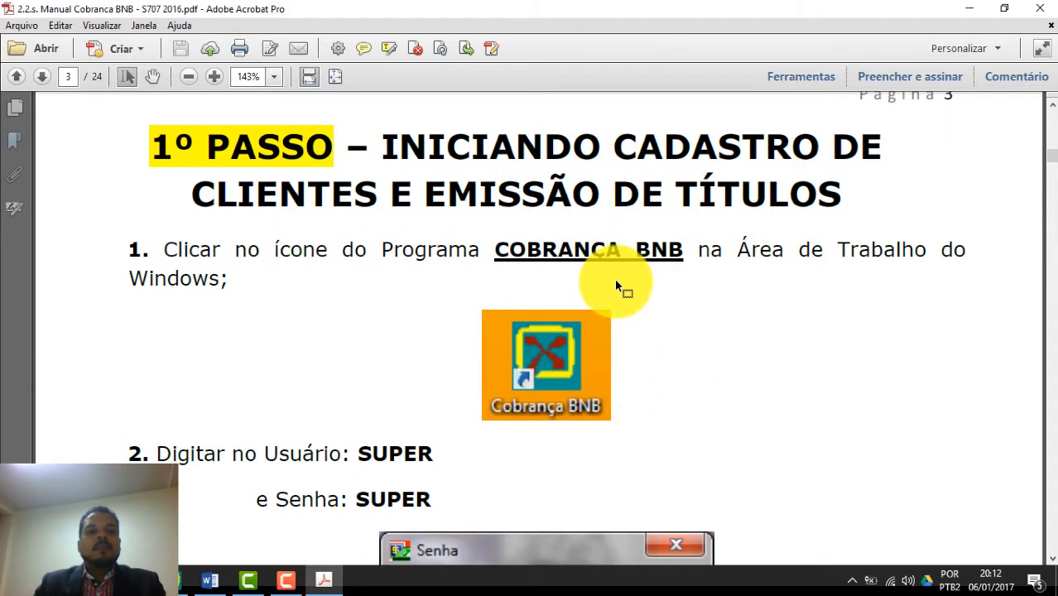
pyautogui.scroll(-5, 614, 281)
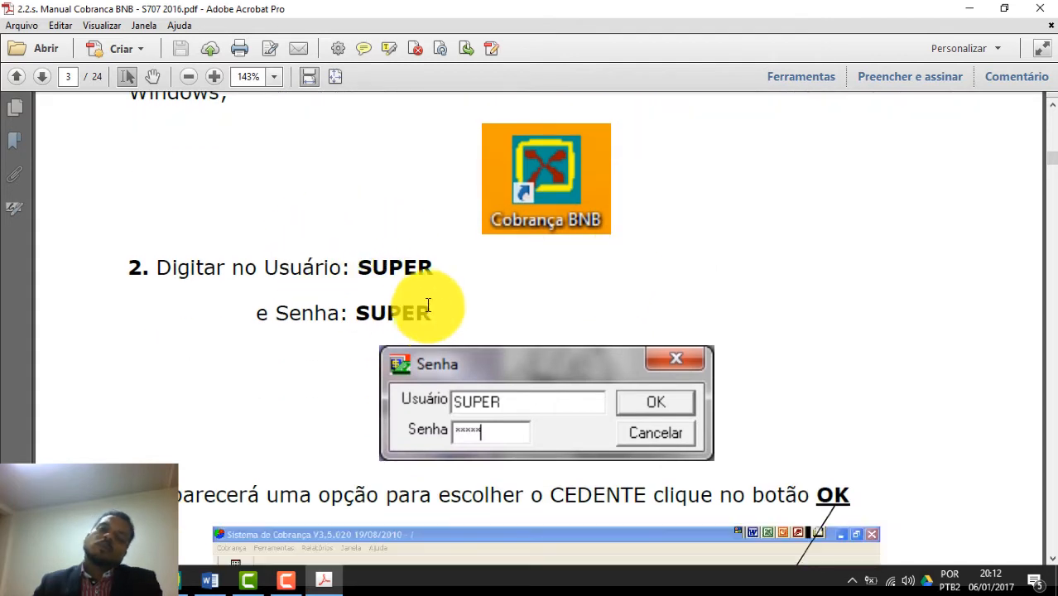
pyautogui.scroll(-1, 443, 309)
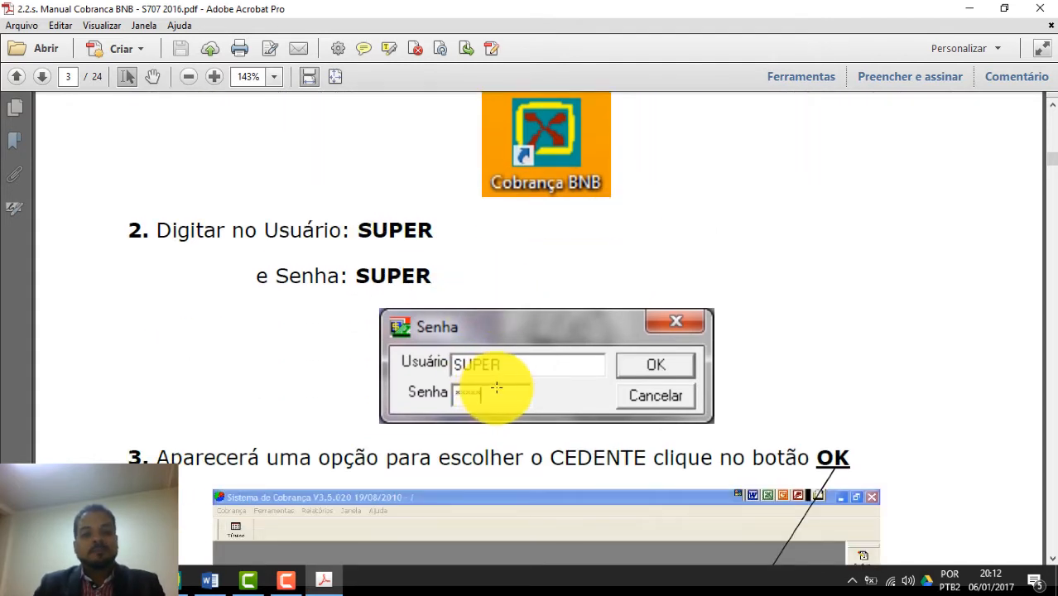
pyautogui.scroll(-6, 543, 377)
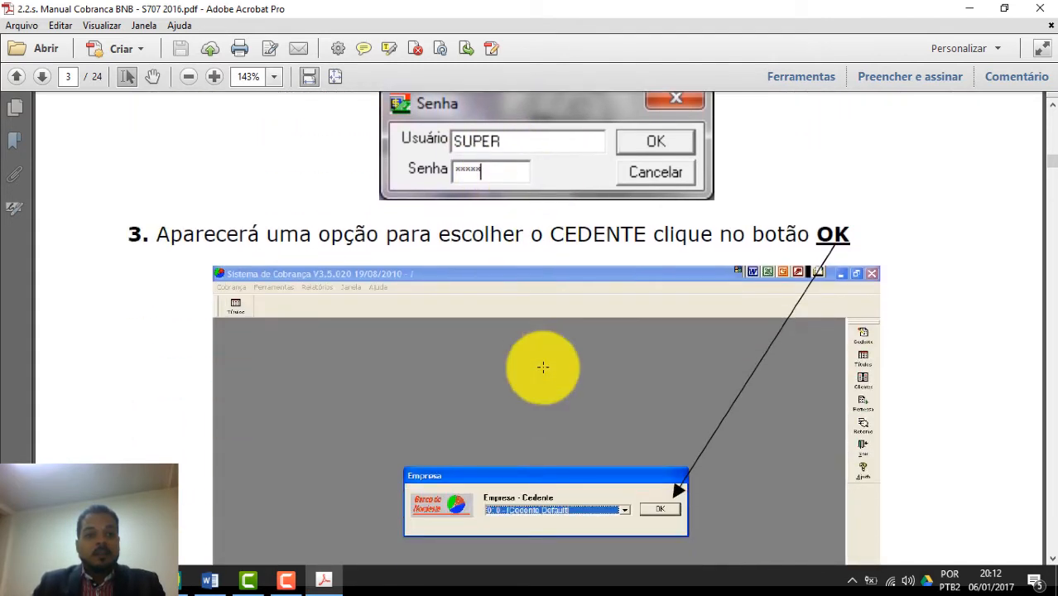
pyautogui.scroll(-1, 542, 367)
pyautogui.scroll(-2, 883, 247)
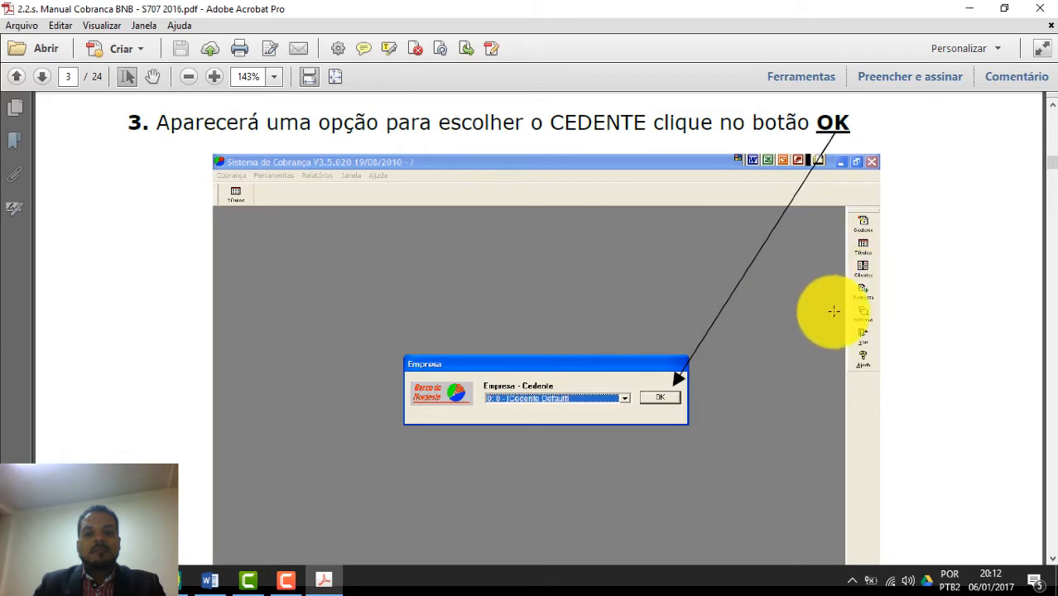
# Step: Read the manual's page 4 instructions for opening the client registry and inserting a client
pyautogui.scroll(-10, 820, 197)
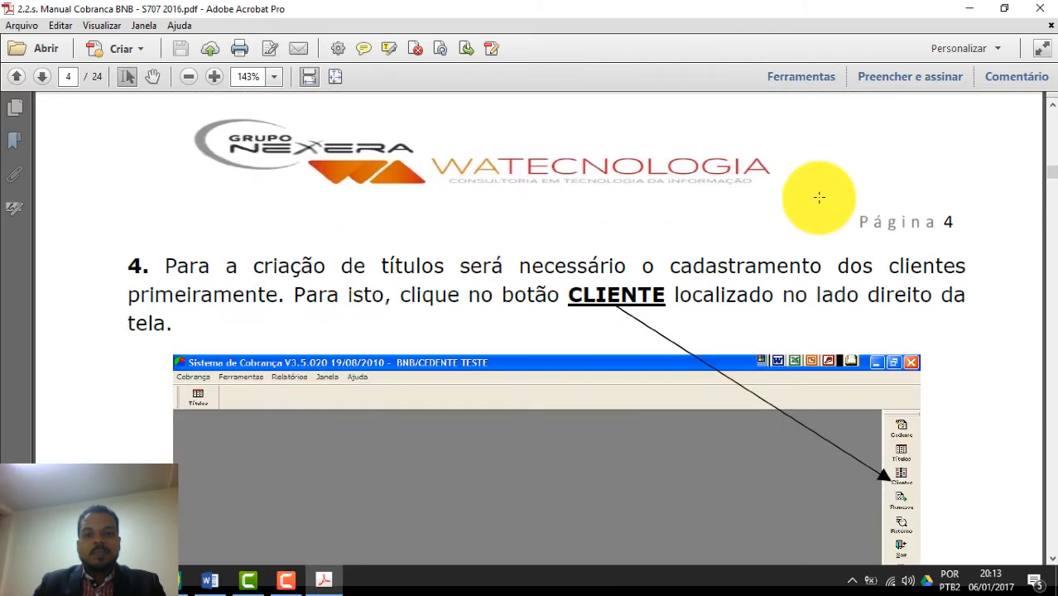
pyautogui.scroll(-1, 794, 173)
pyautogui.scroll(-1, 827, 290)
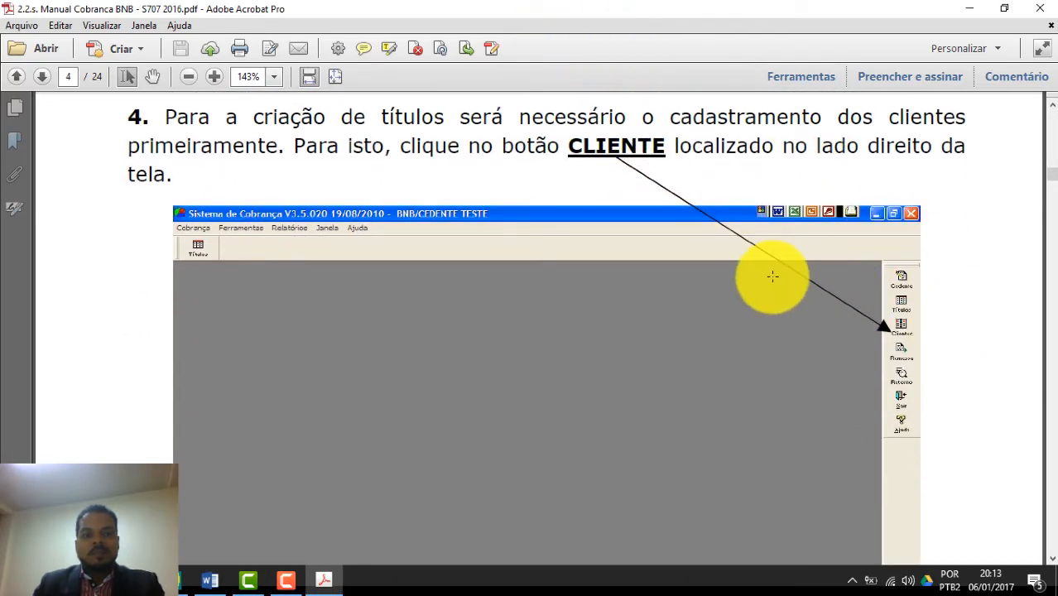
pyautogui.scroll(3, 765, 273)
pyautogui.scroll(-2, 760, 271)
pyautogui.scroll(-1, 761, 270)
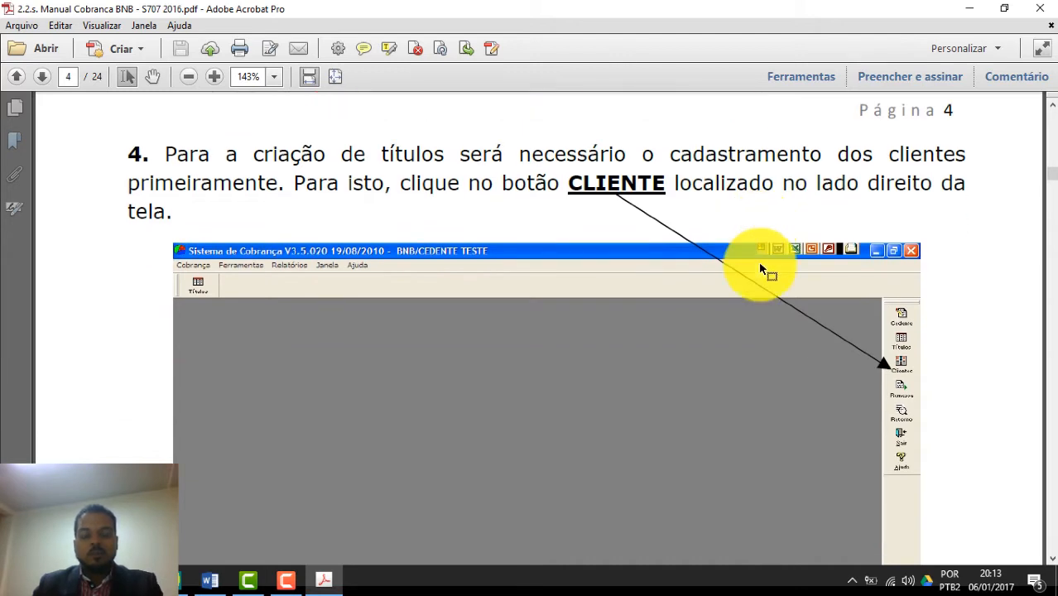
pyautogui.scroll(-10, 758, 262)
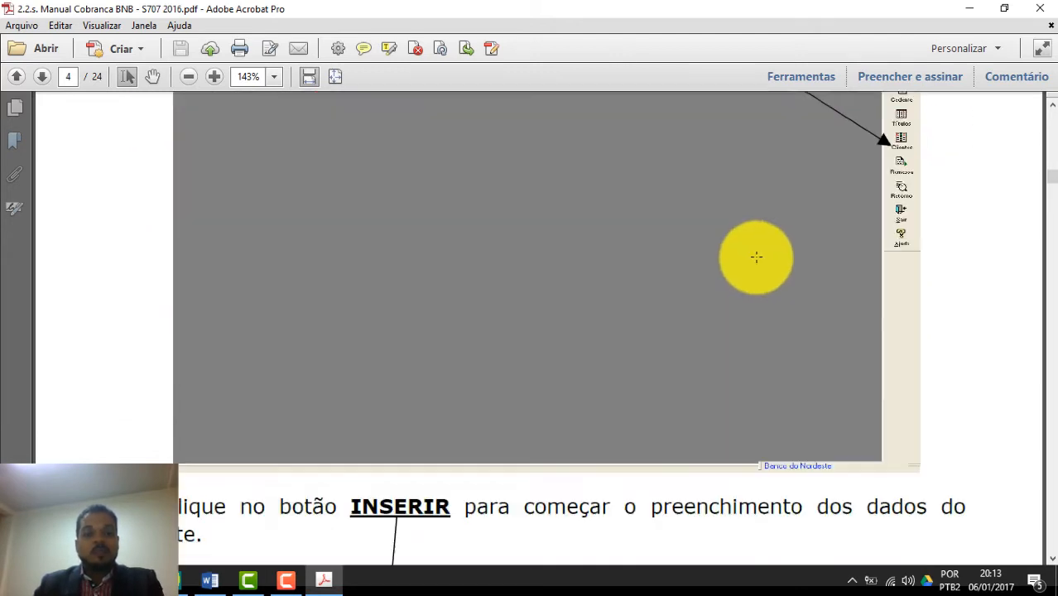
pyautogui.scroll(-7, 756, 257)
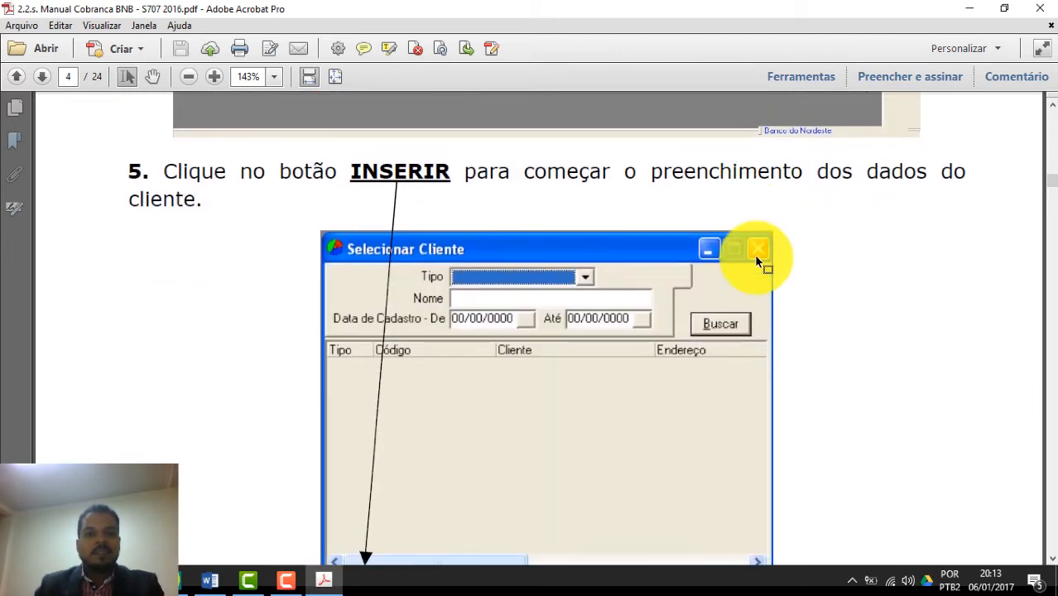
pyautogui.scroll(-12, 756, 257)
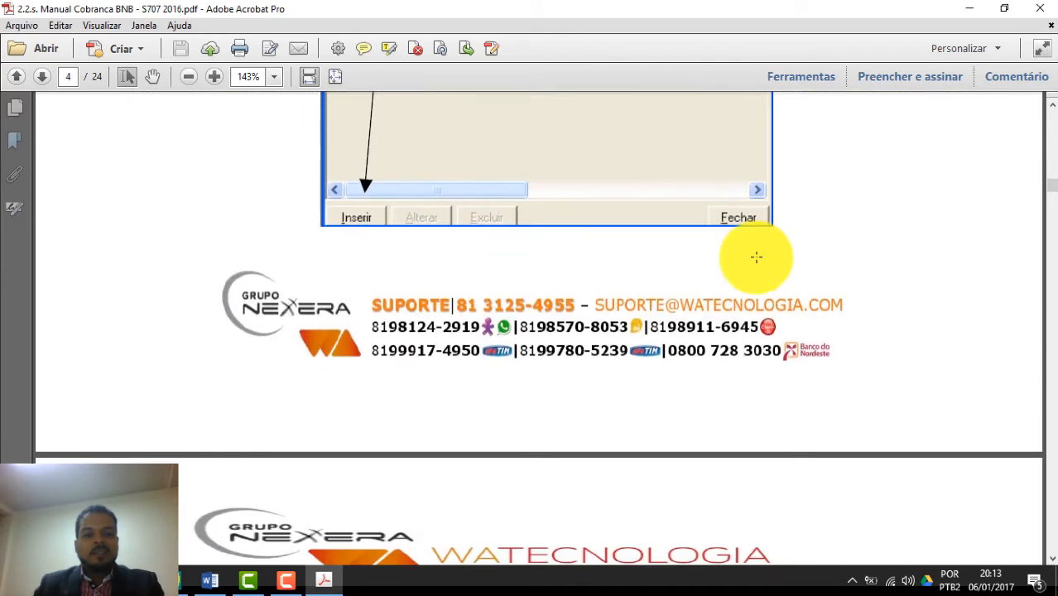
# Step: Review item 6 on page 5 about filling in the client form, including the CEP requirement and the Tipo de Carteira note
pyautogui.scroll(-10, 755, 257)
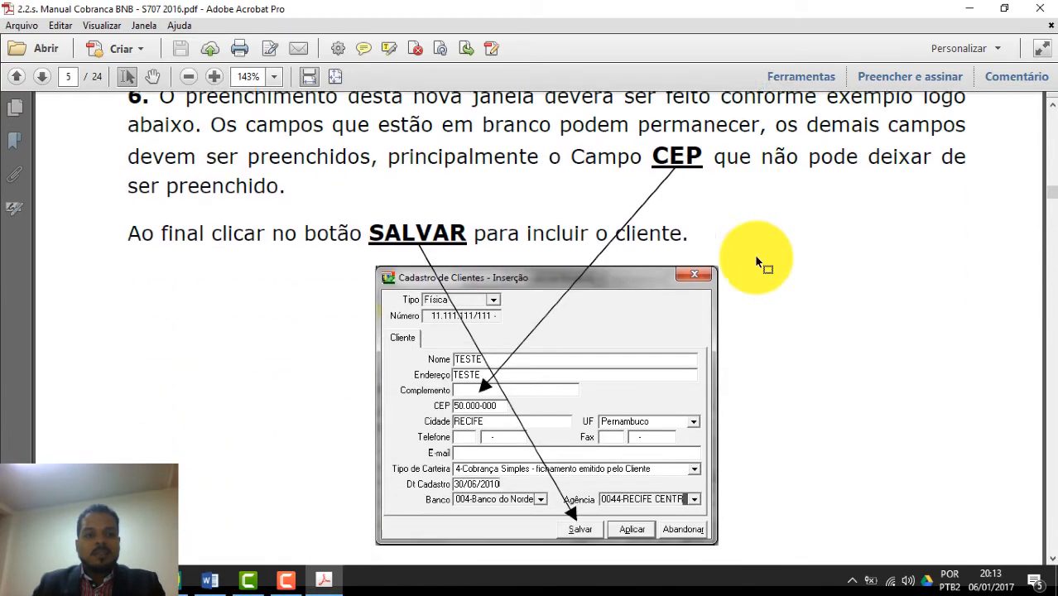
pyautogui.scroll(5, 755, 258)
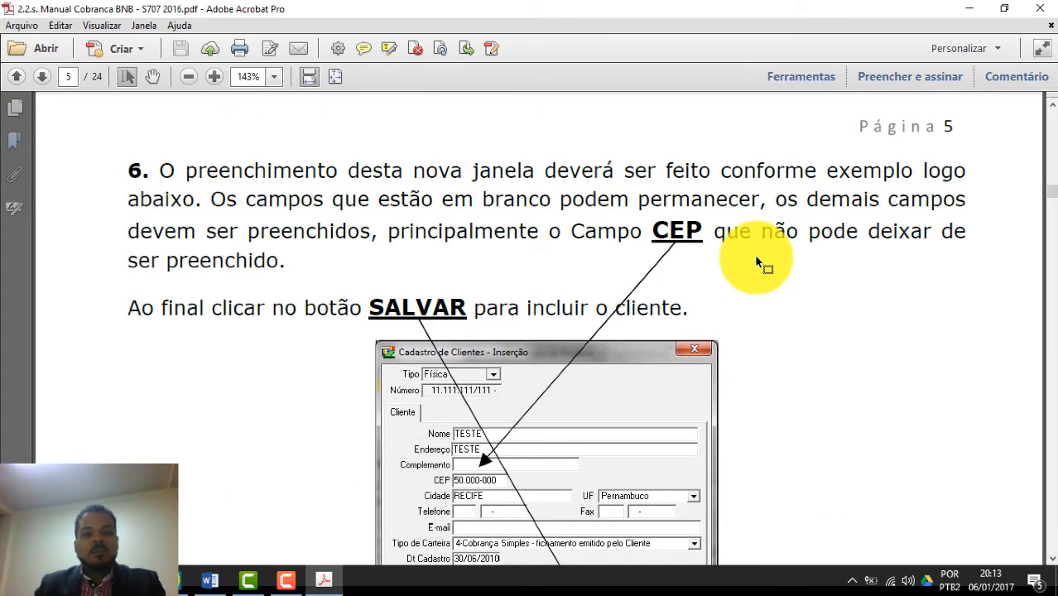
pyautogui.scroll(-9, 755, 256)
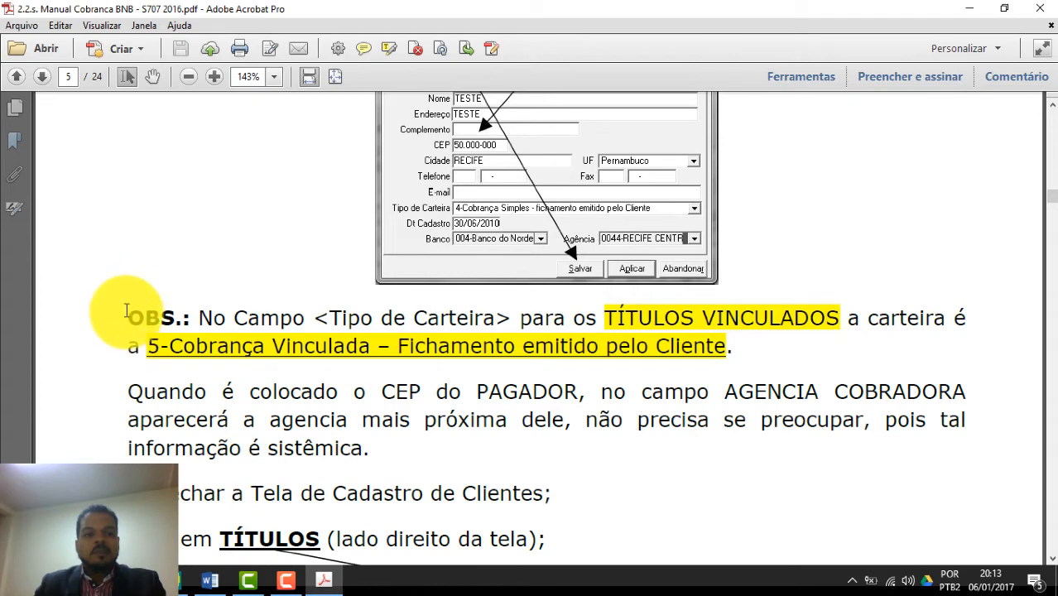
pyautogui.moveTo(126, 310); pyautogui.dragTo(668, 456)
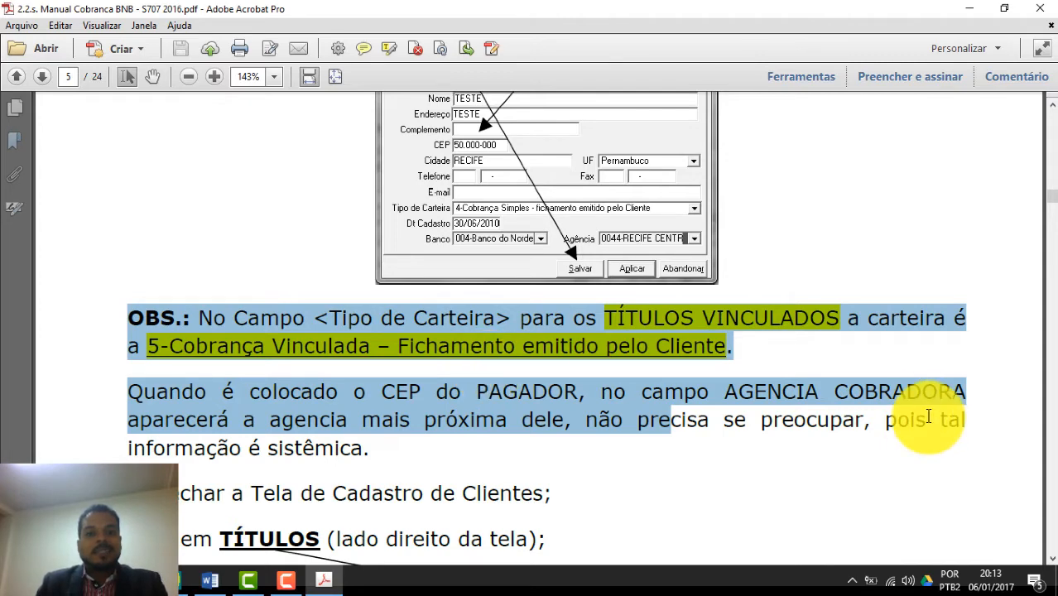
pyautogui.scroll(3, 814, 437)
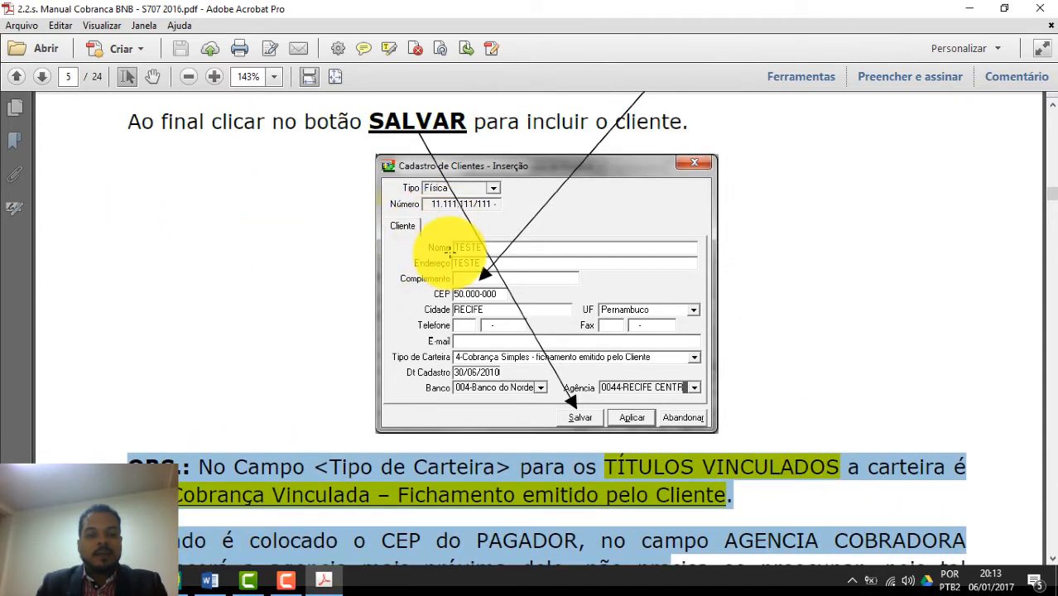
pyautogui.scroll(2, 448, 250)
pyautogui.scroll(2, 448, 250)
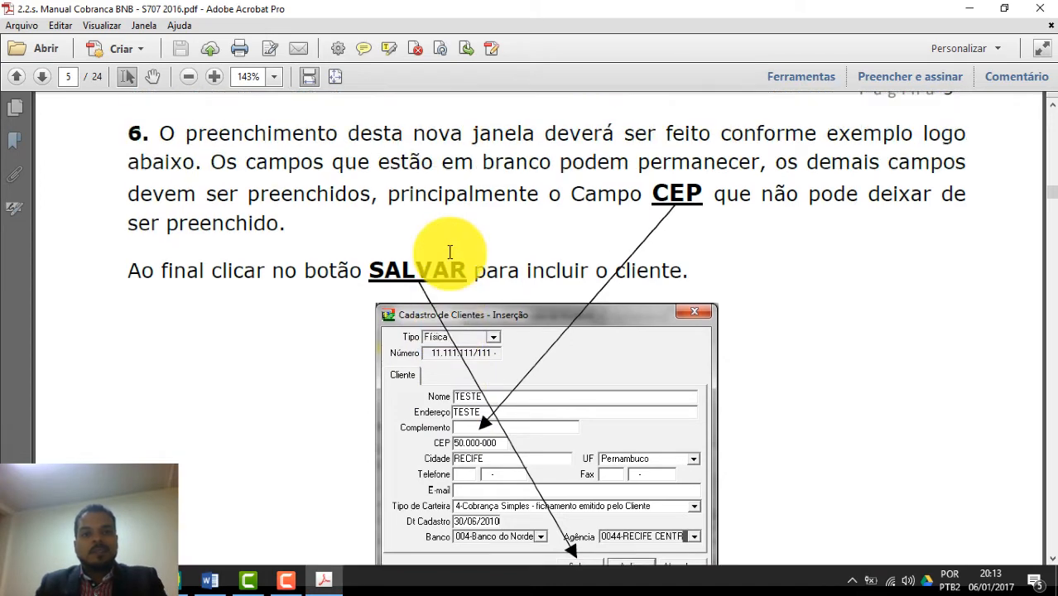
pyautogui.scroll(-10, 449, 252)
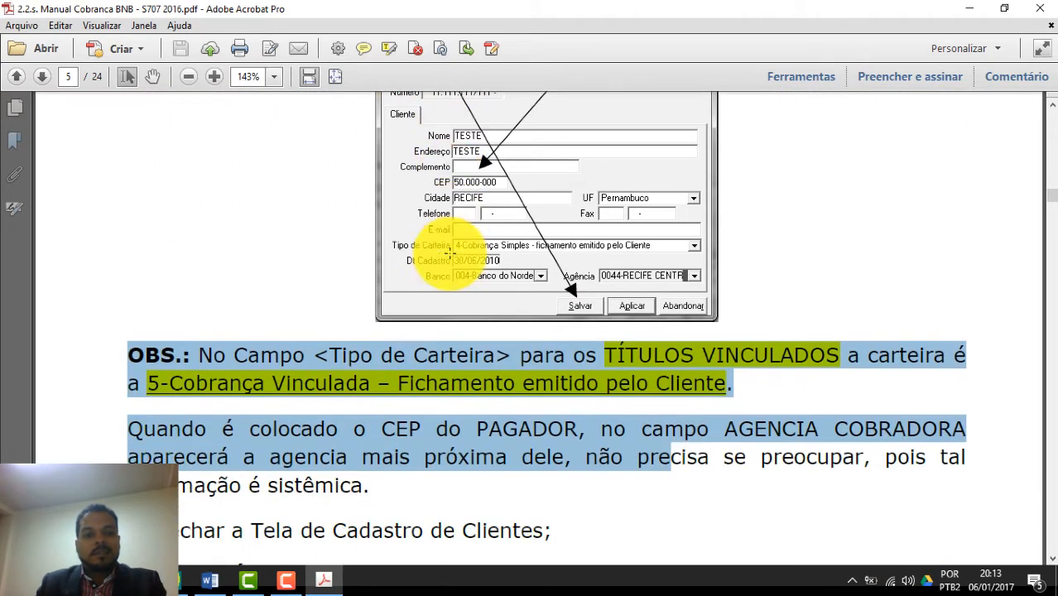
# Step: Read items 8 and 9 of the manual on opening Títulos, inserting a new title and searching existing titles
pyautogui.scroll(-13, 450, 252)
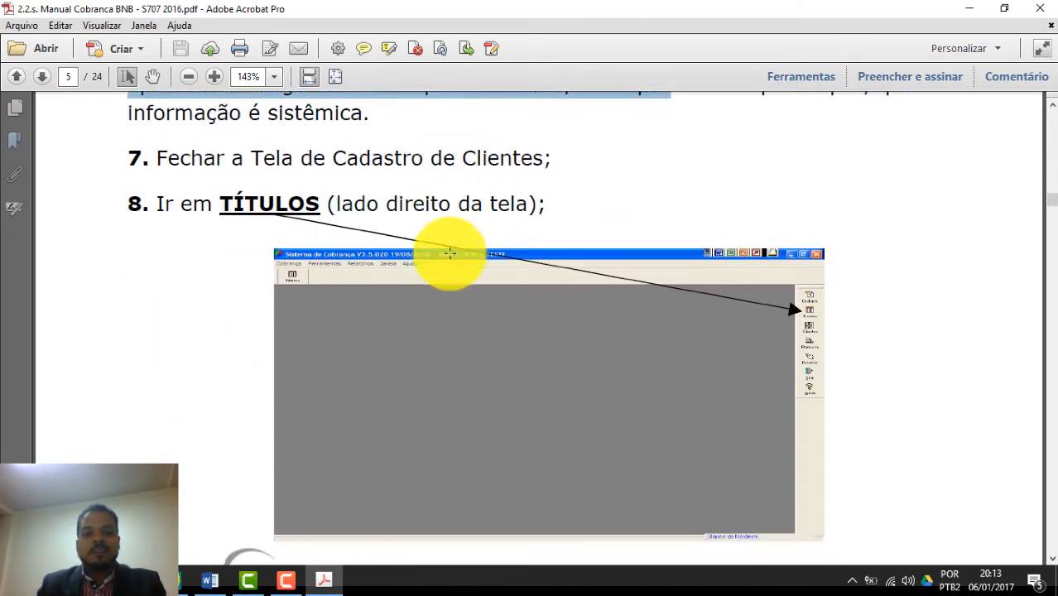
pyautogui.scroll(-18, 449, 252)
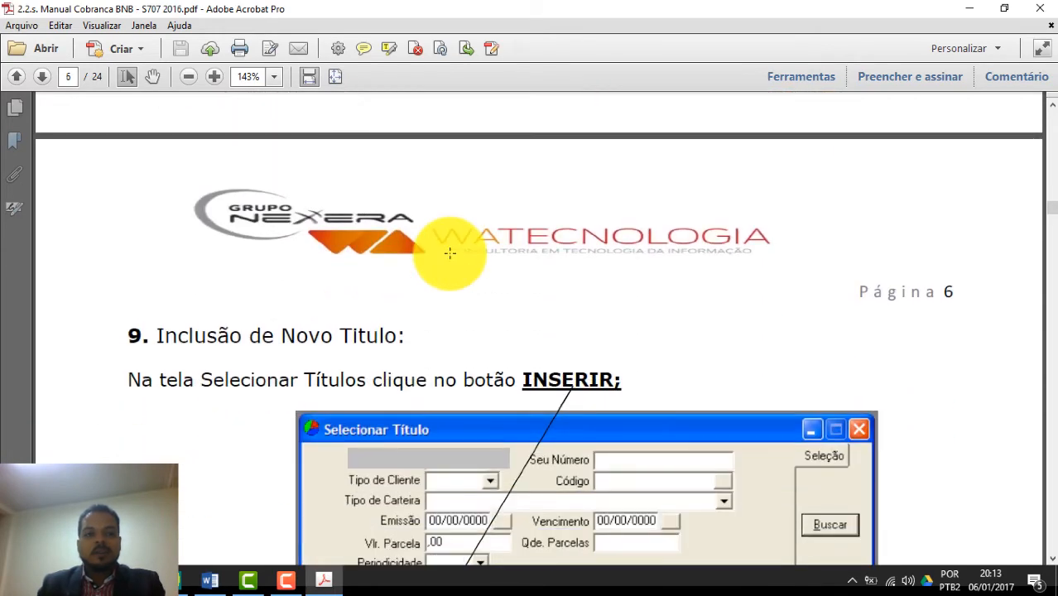
pyautogui.scroll(-7, 450, 252)
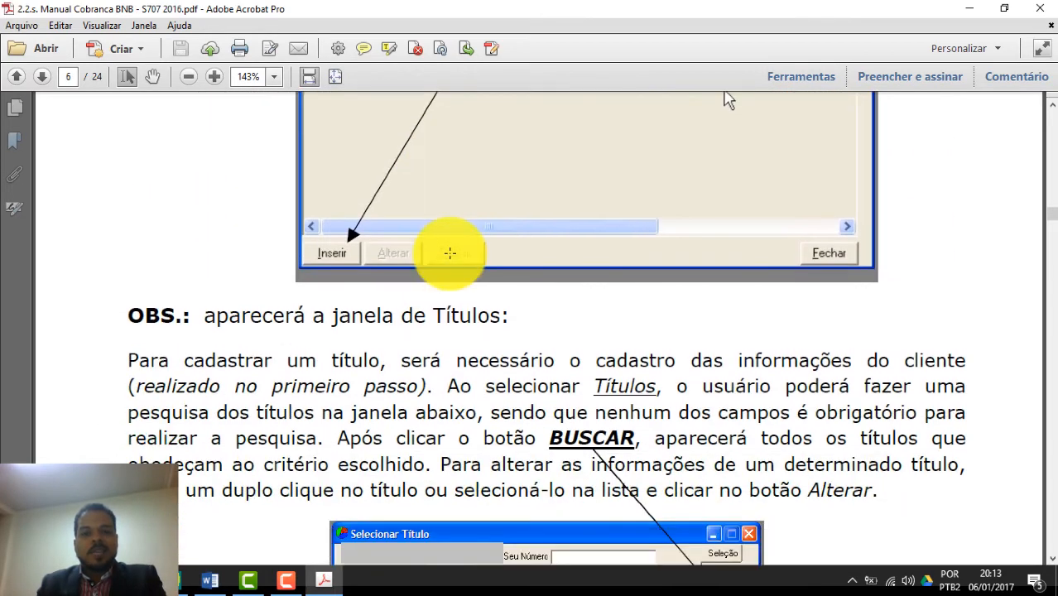
pyautogui.scroll(-3, 450, 251)
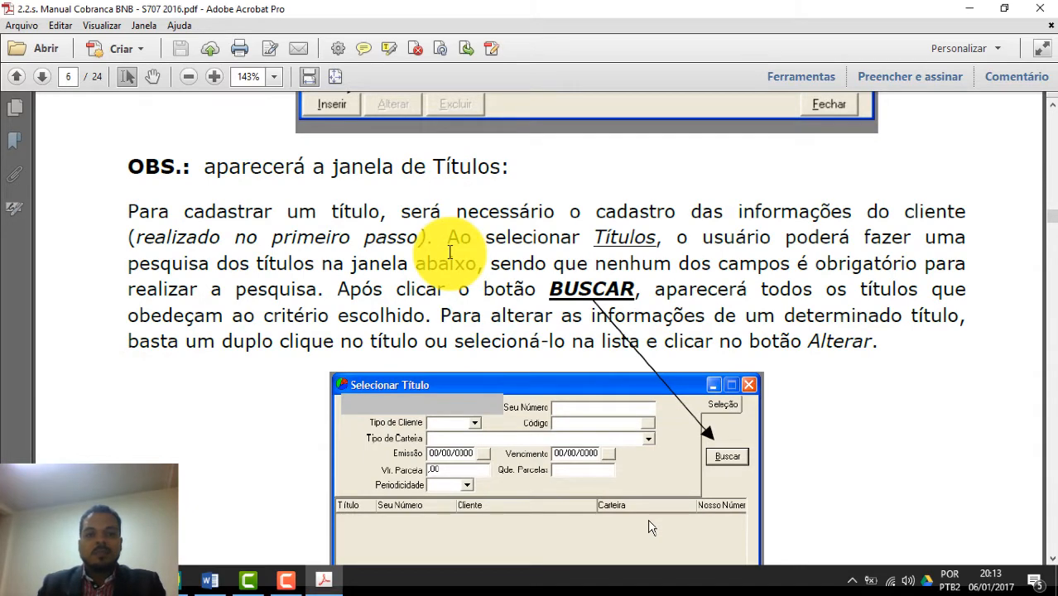
pyautogui.scroll(10, 449, 251)
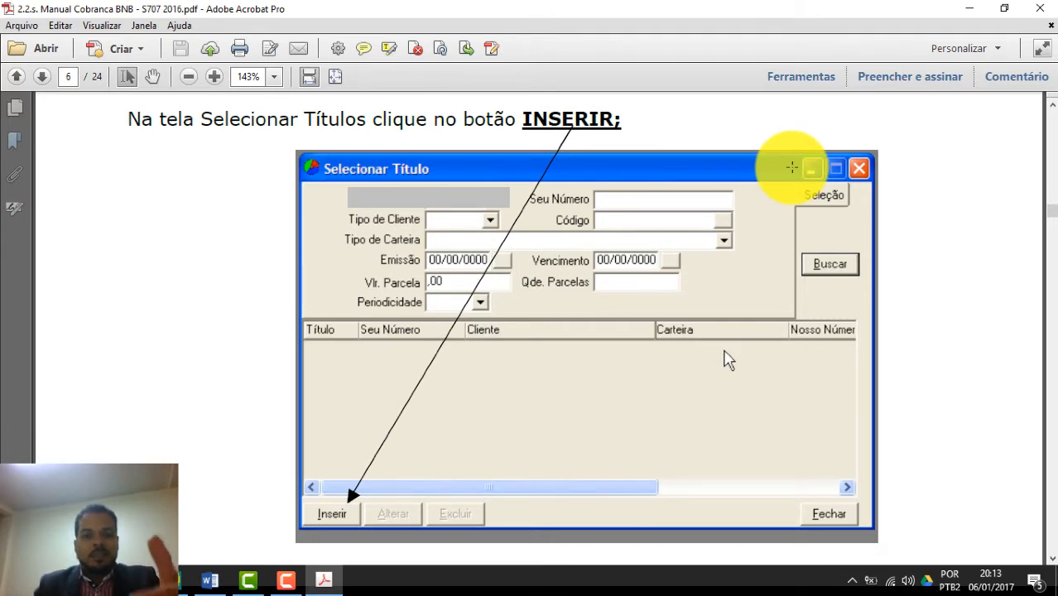
pyautogui.scroll(-10, 790, 168)
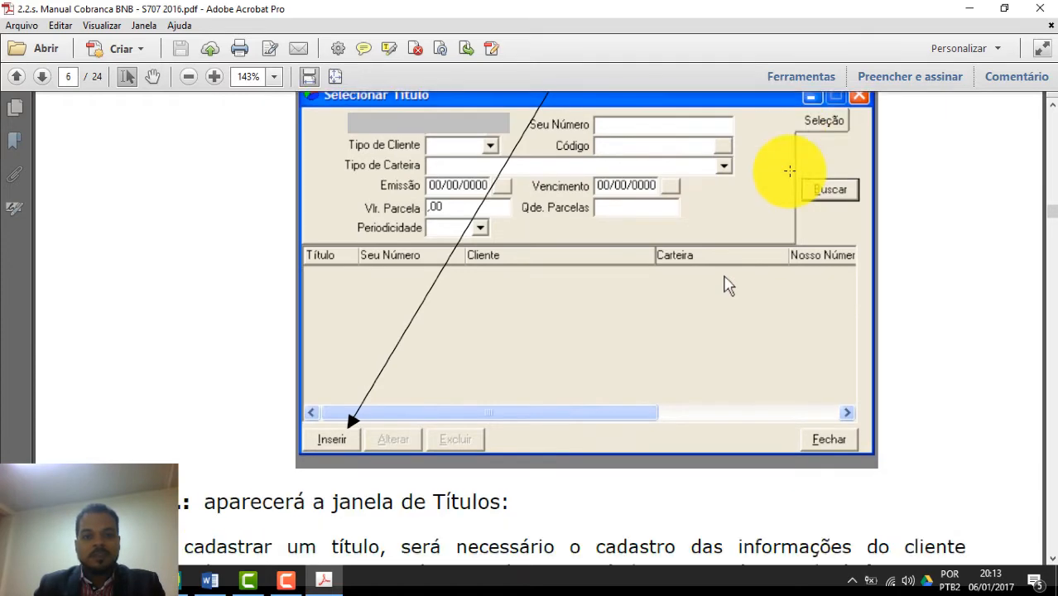
pyautogui.scroll(-2, 790, 168)
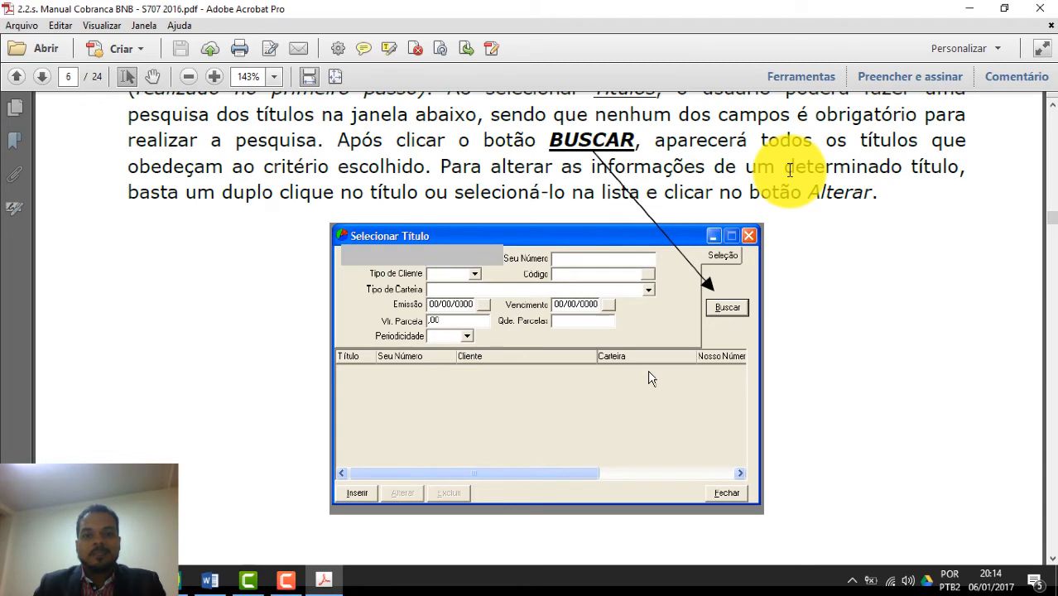
pyautogui.scroll(-5, 792, 169)
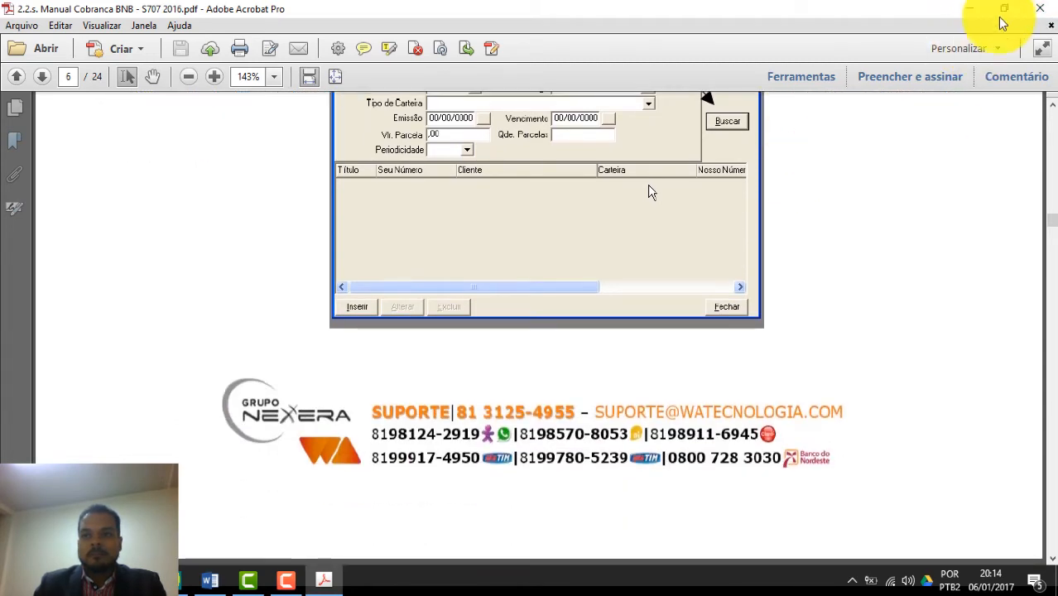
# Step: Minimize the manual, switch to Cobrança BNB and log in as user super with the account password
pyautogui.click(968, 10)
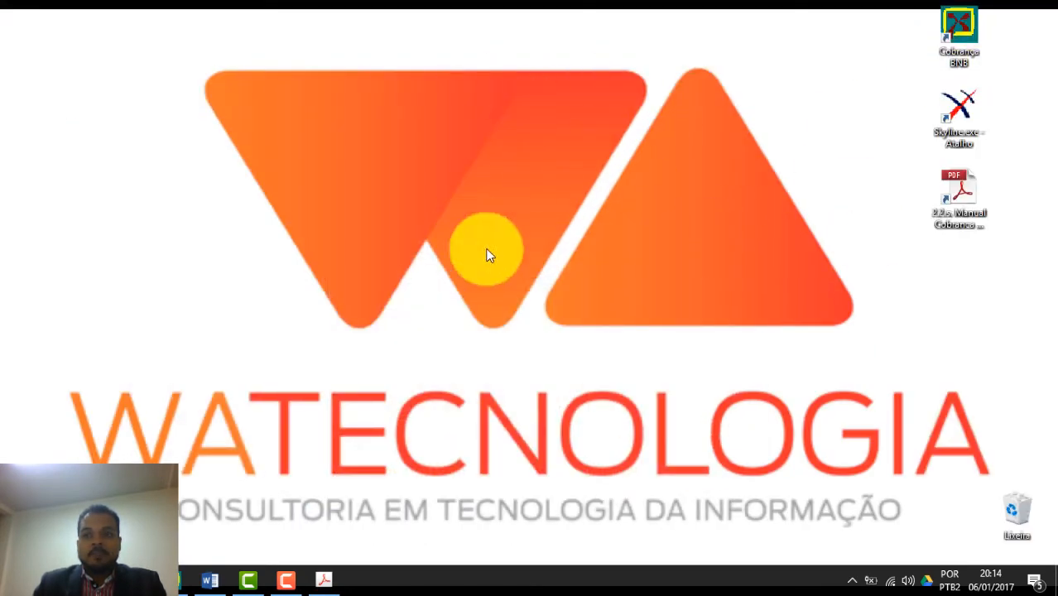
pyautogui.doubleClick(963, 25)
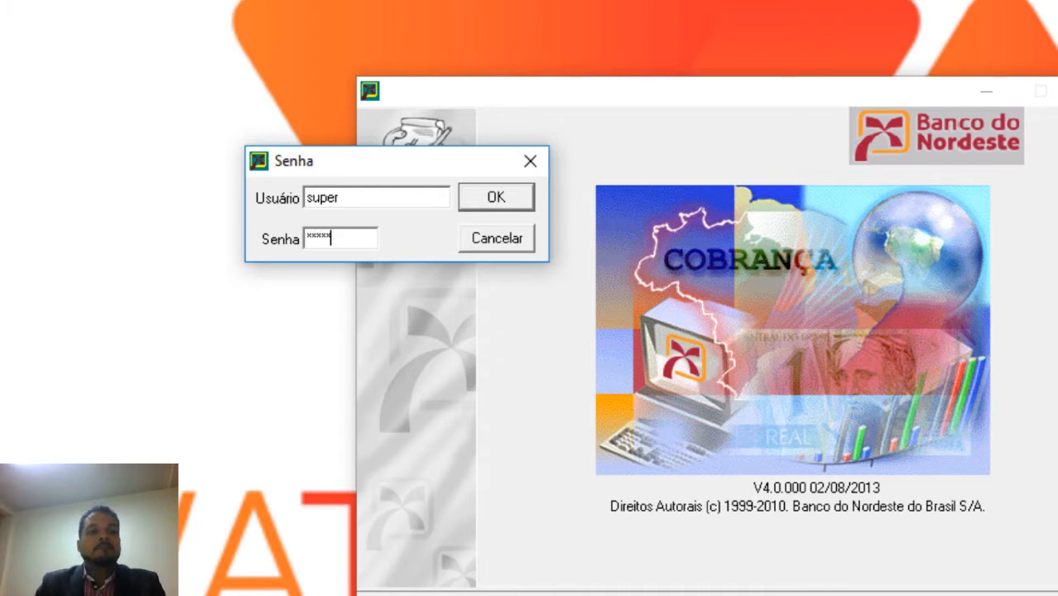
pyautogui.click(474, 205)
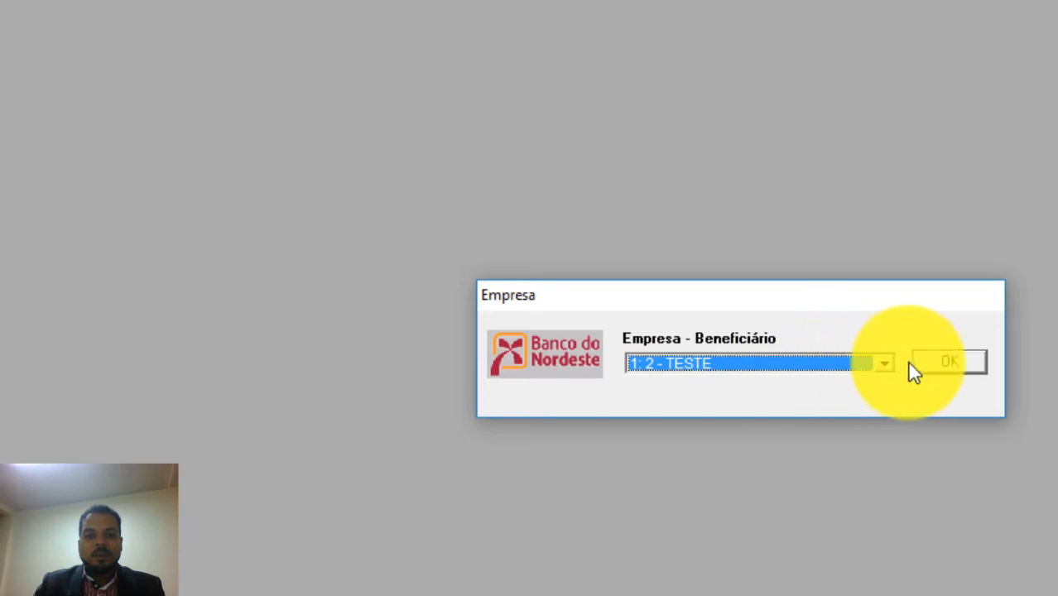
# Step: Choose the beneficiary company "1: 2 - TESTE" and confirm it
pyautogui.click(886, 365)
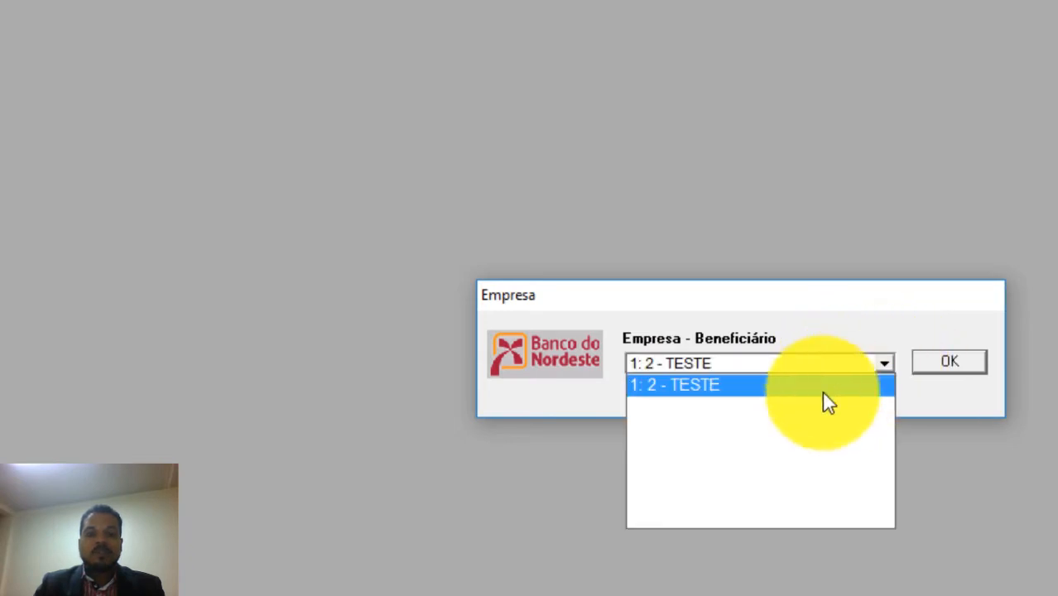
pyautogui.click(709, 385)
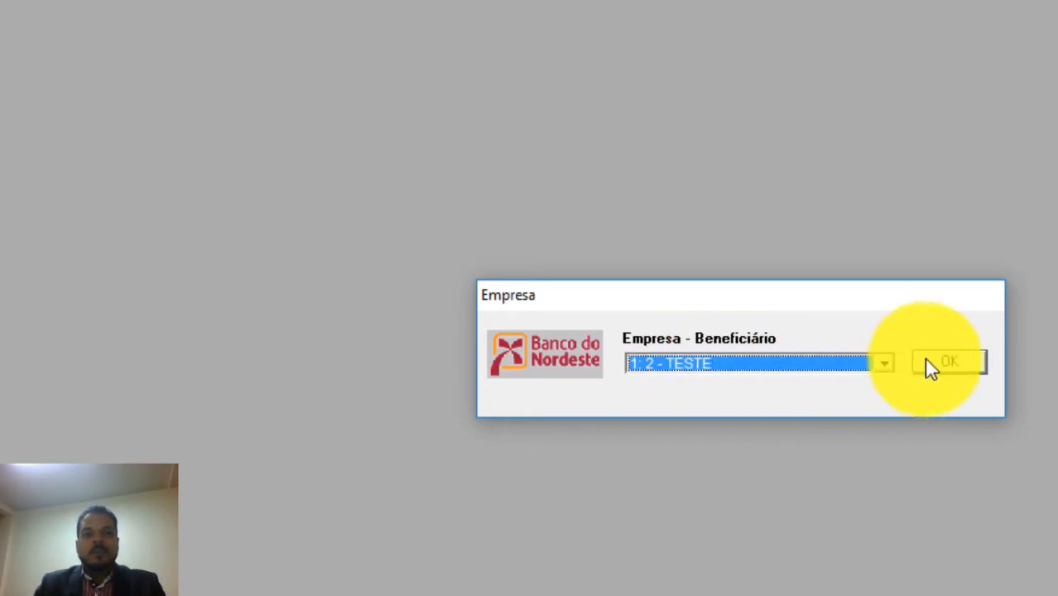
pyautogui.click(948, 361)
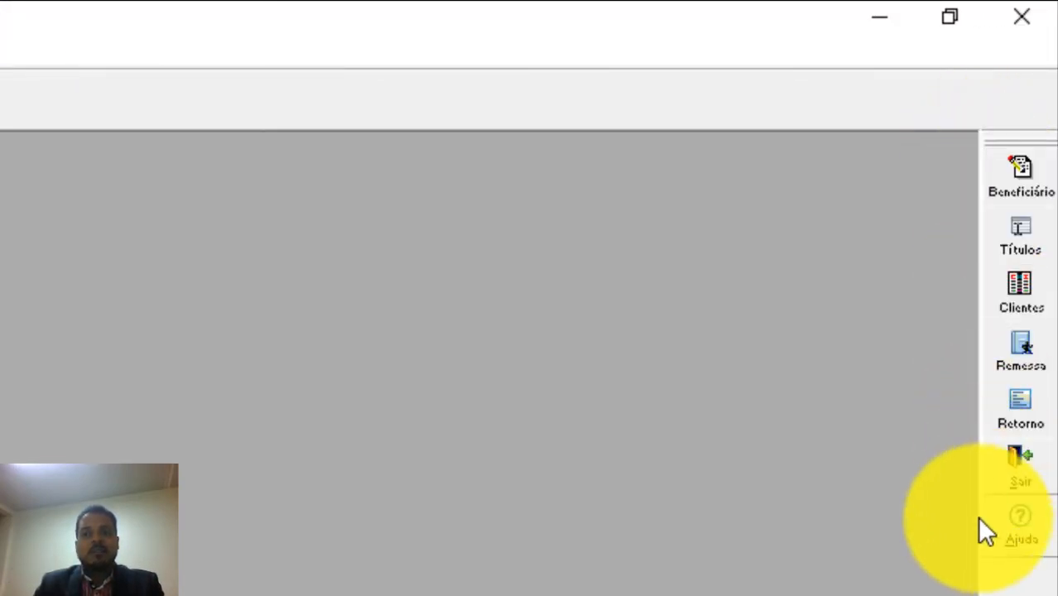
# Step: Start a new client record of Tipo Física and enter the client's CPF in Número
pyautogui.click(998, 308)
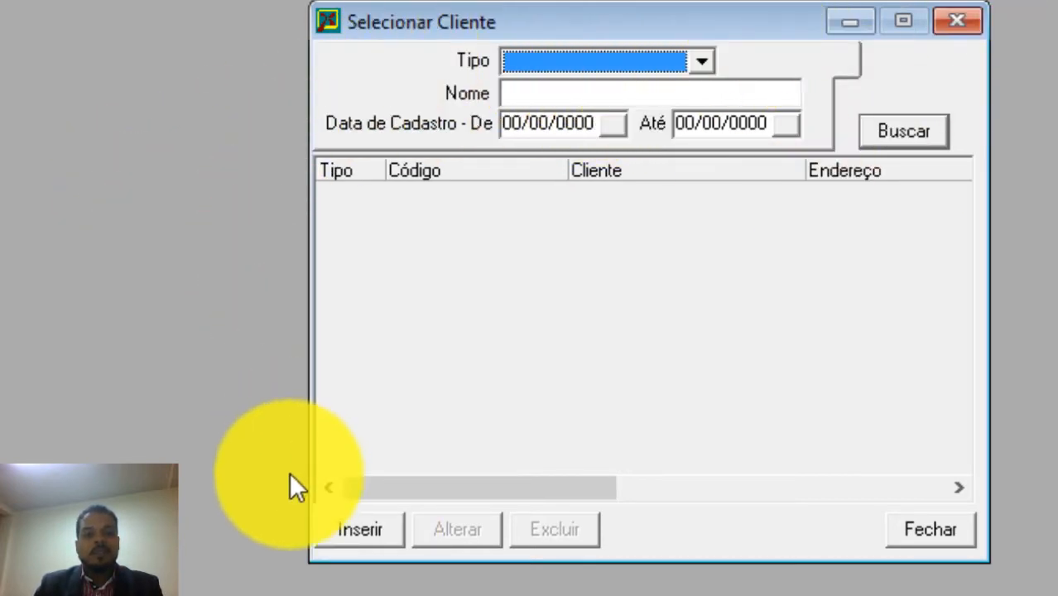
pyautogui.click(365, 523)
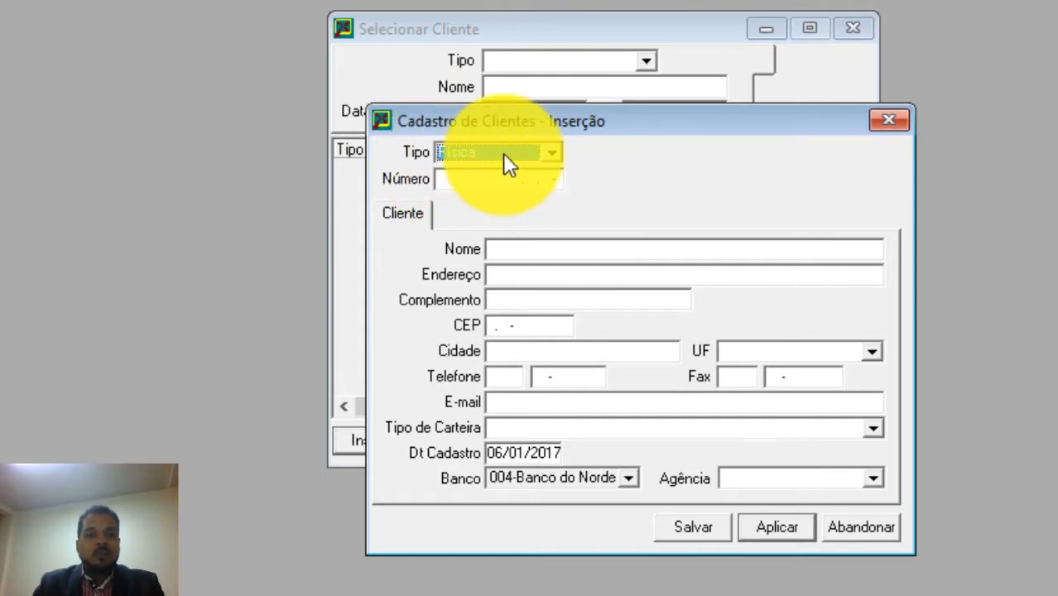
pyautogui.click(454, 177)
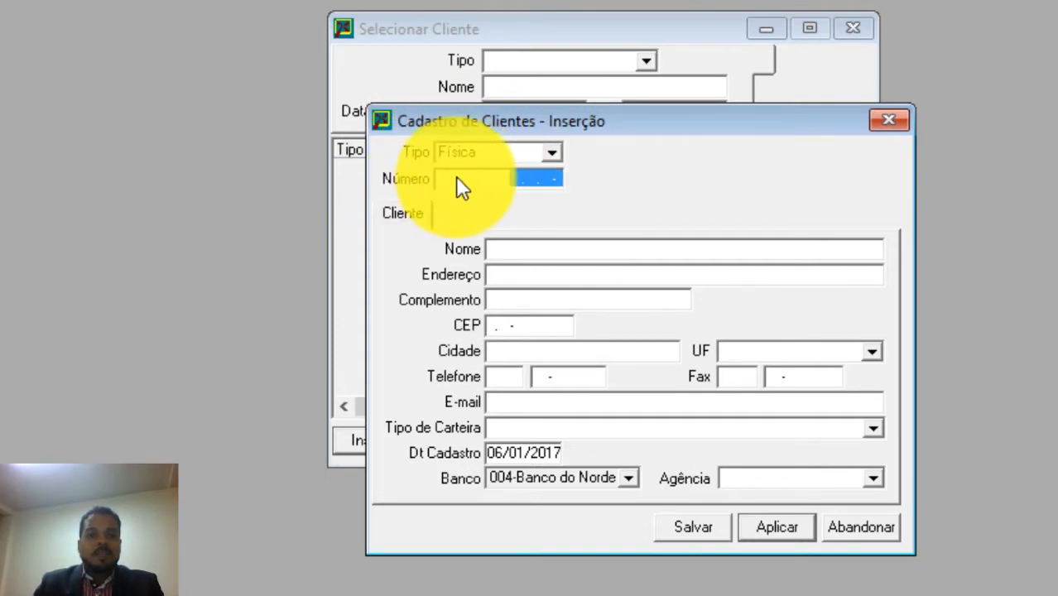
pyautogui.click(550, 151)
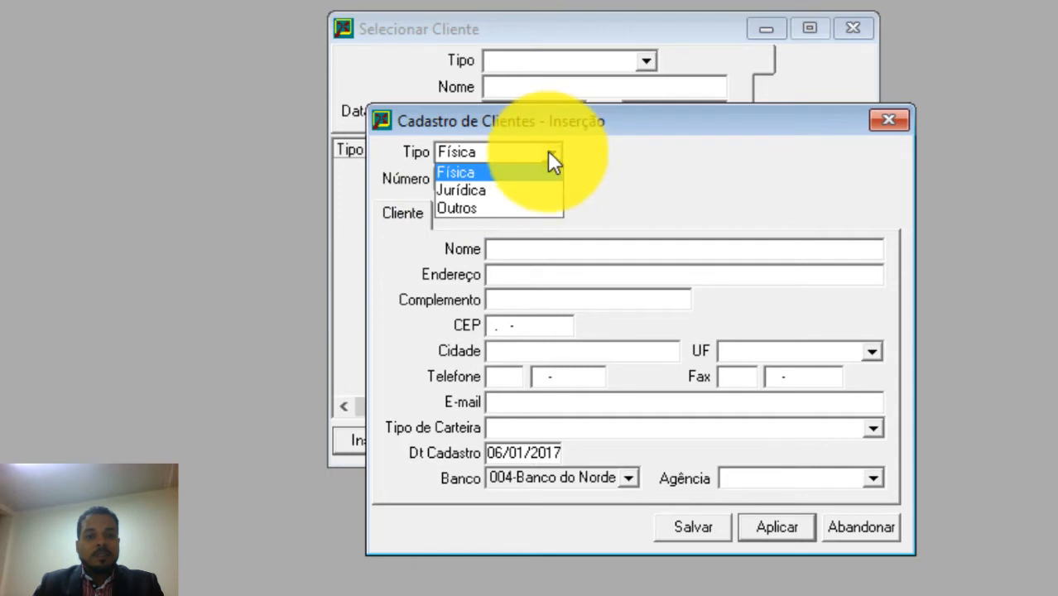
pyautogui.click(447, 171)
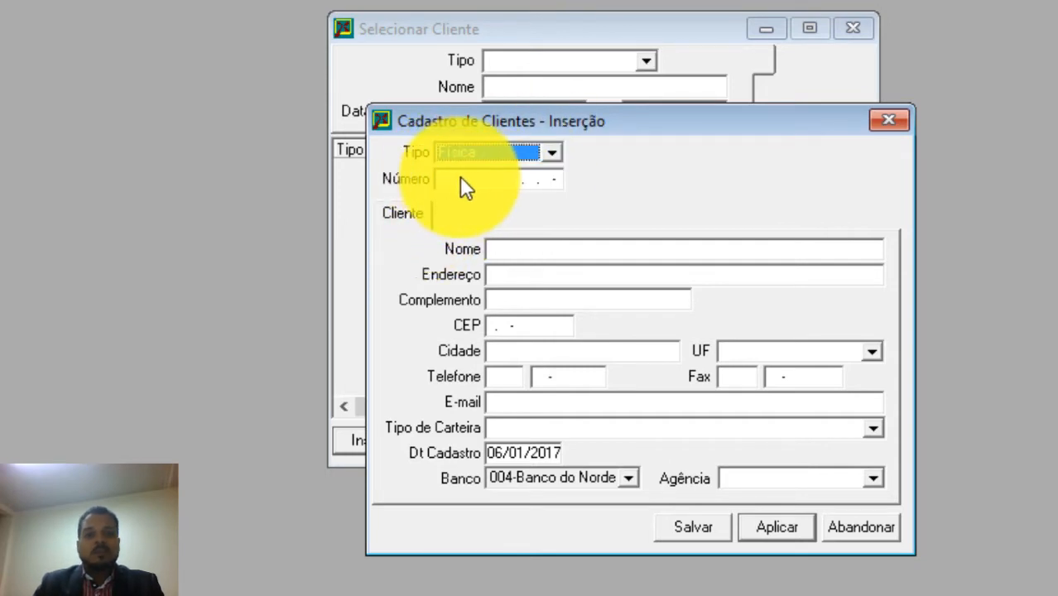
pyautogui.click(470, 182)
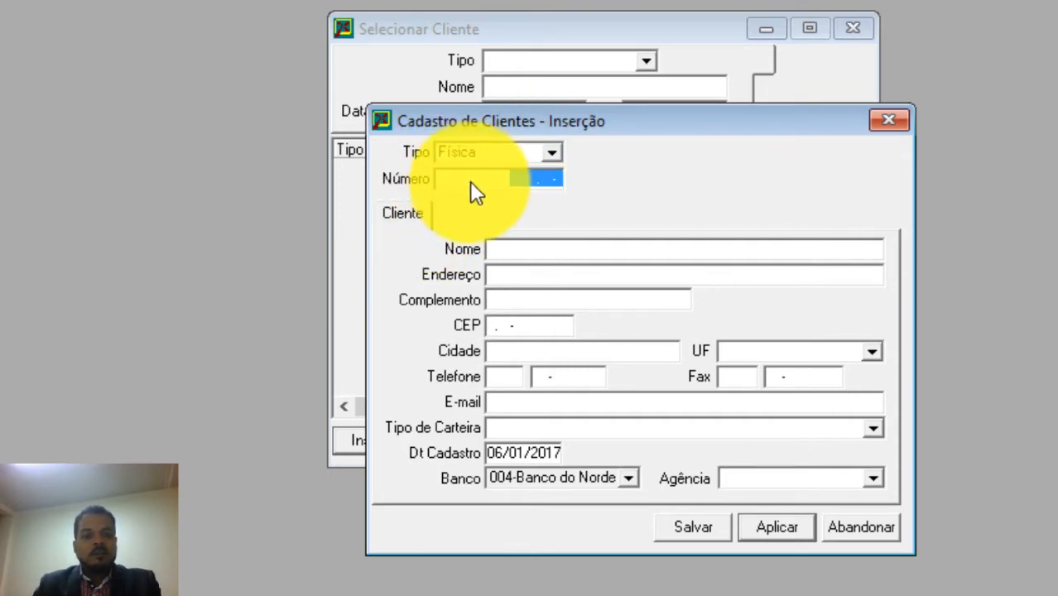
pyautogui.write('333.333.333-33')
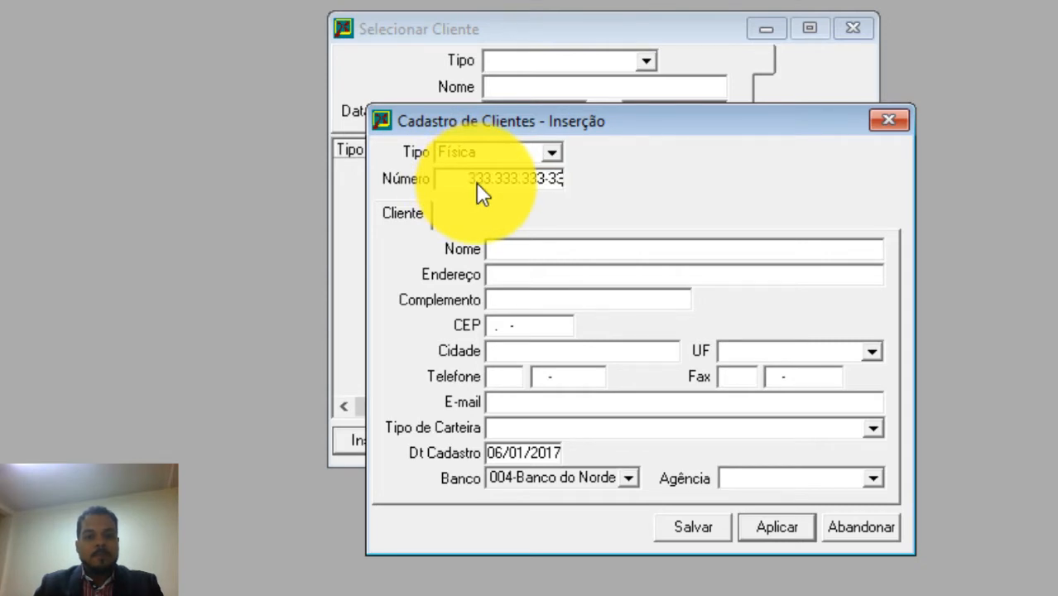
# Step: Enter "NOME DO CLIENTE" as Nome and "ENDERECO DO CLIENTE" as Endereço, leaving Complemento empty
pyautogui.click(510, 248)
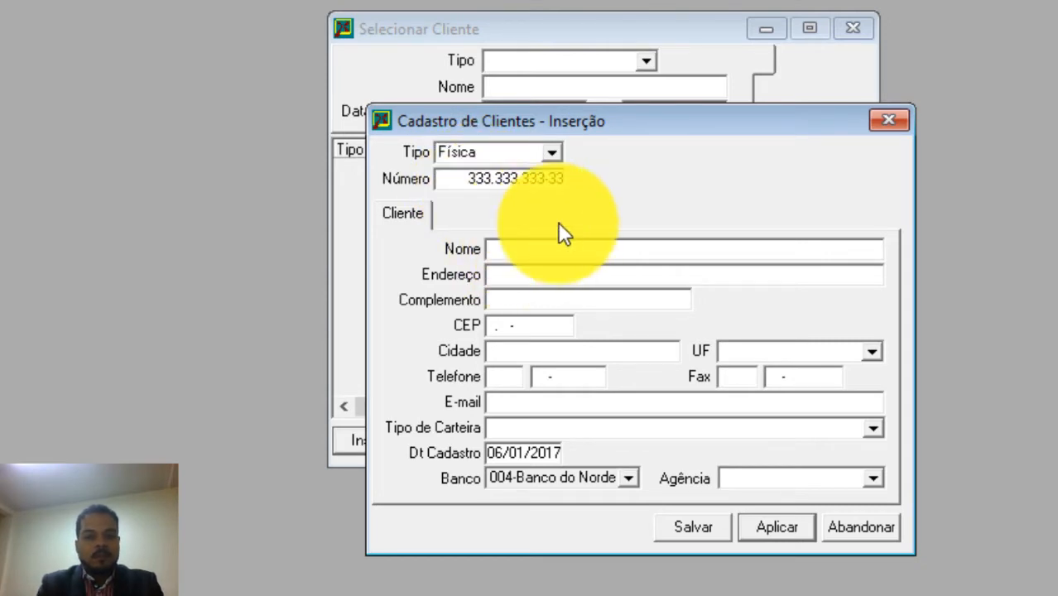
pyautogui.write('n')
pyautogui.press('BackSpace')
pyautogui.write('NOME DO CLIENTE')
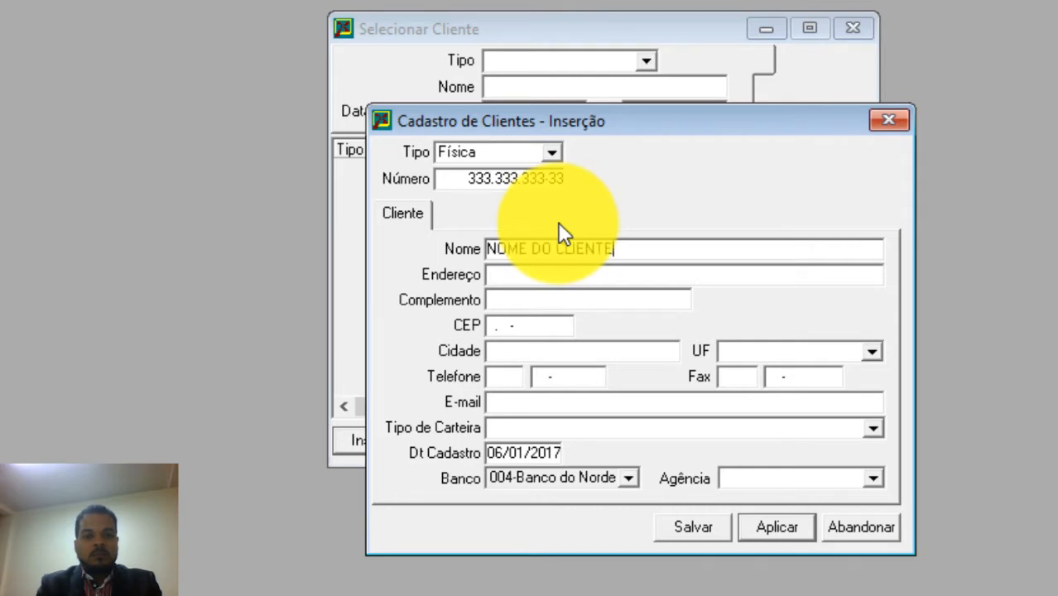
pyautogui.press('Tab')
pyautogui.write('ENDERE')
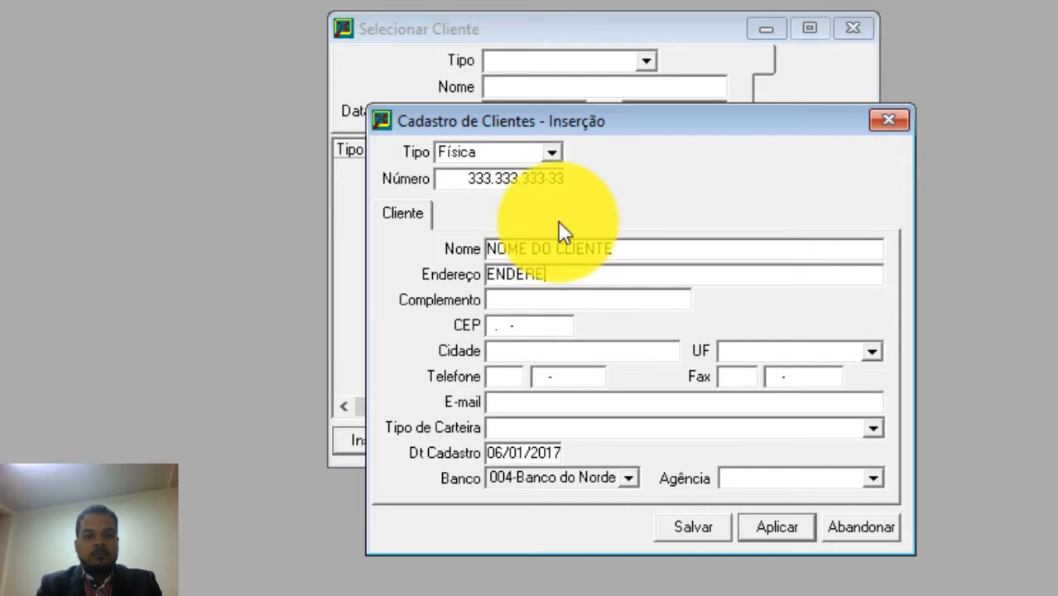
pyautogui.write('CO DO CLIENTE')
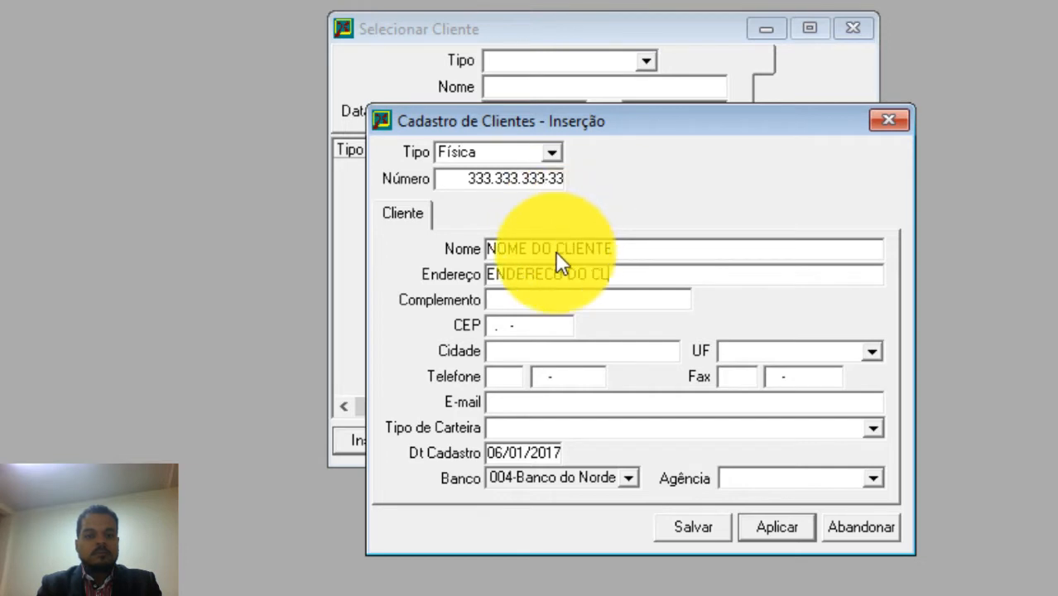
pyautogui.press('Tab')
pyautogui.press('Tab')
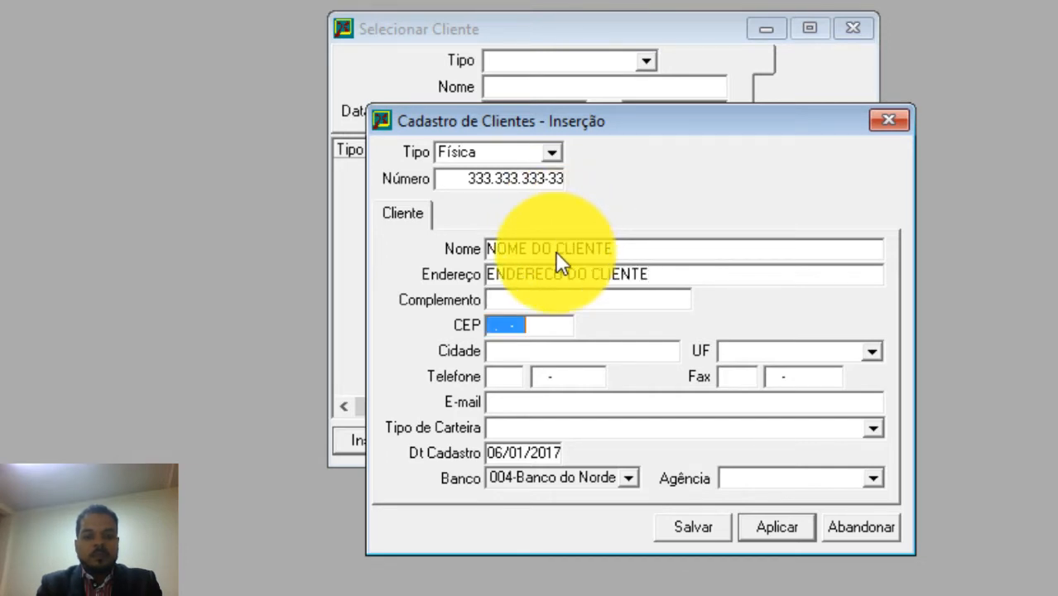
# Step: Fill in the client's CEP, Cidade RECIFE and UF Pernambuco, with Tipo de Carteira 4-Cobrança Simples - fichamento emitido pelo Cliente
pyautogui.write('50.000-000')
pyautogui.press('Tab')
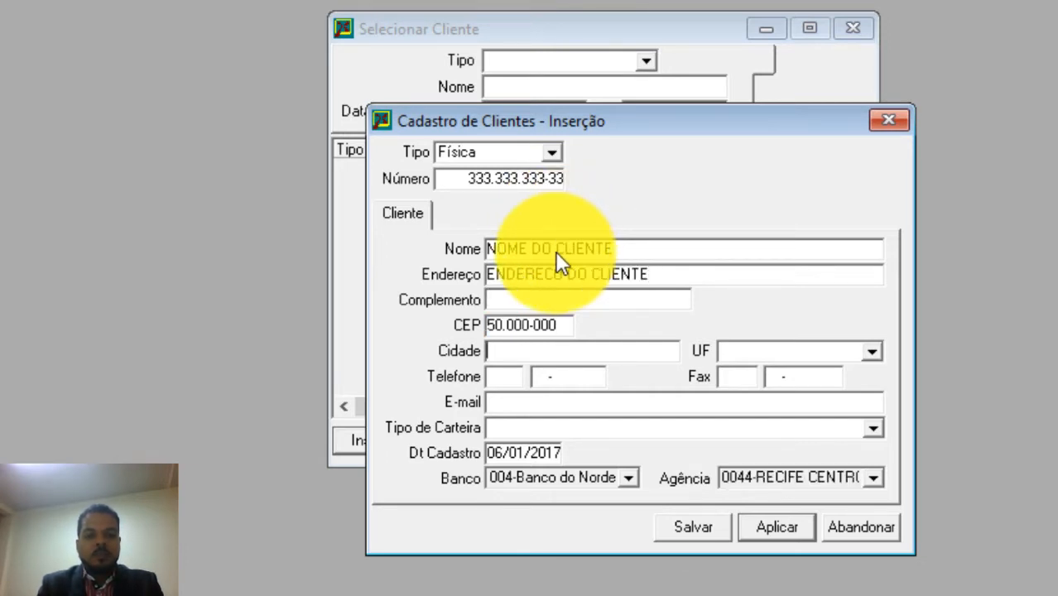
pyautogui.write('RECIFE')
pyautogui.press('Tab')
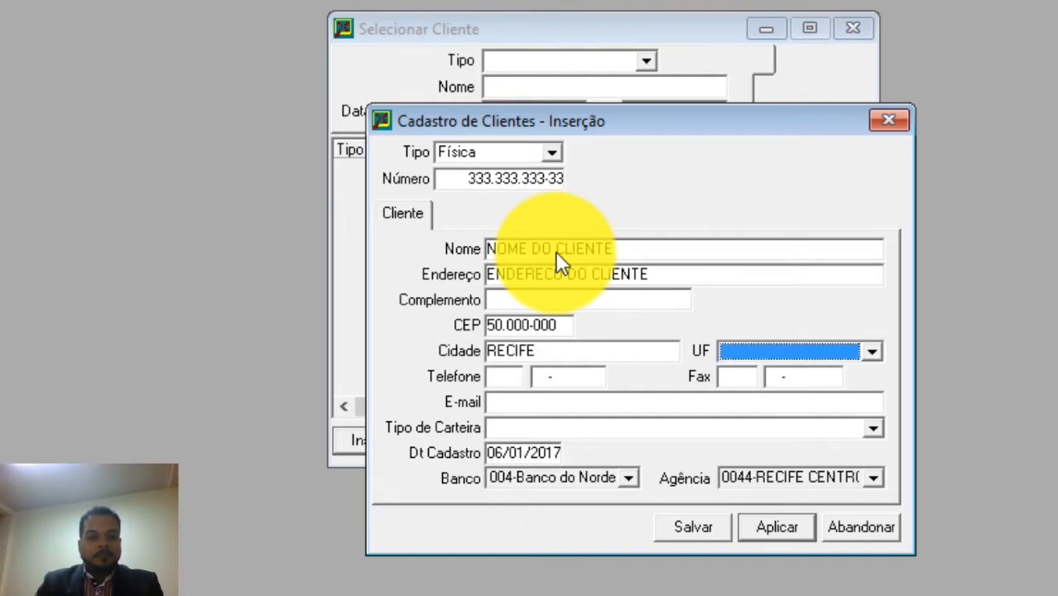
pyautogui.write('PE')
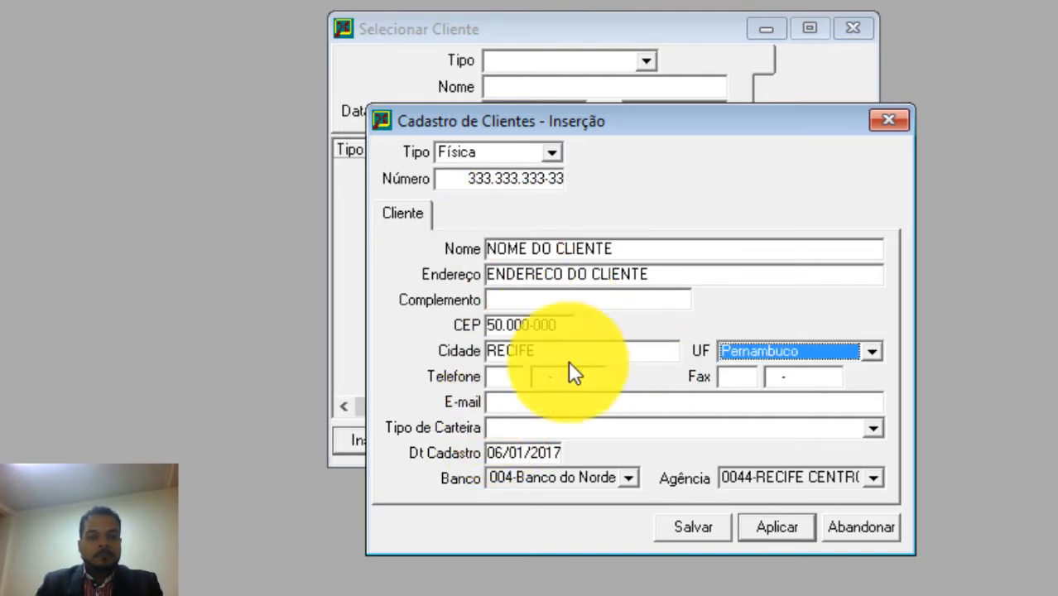
pyautogui.click(559, 426)
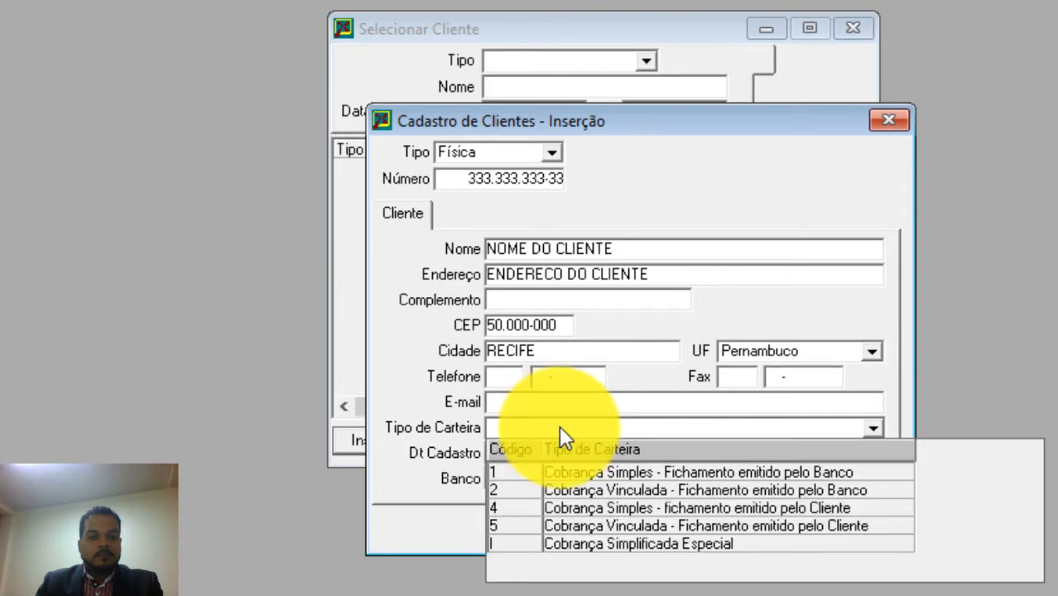
pyautogui.click(594, 501)
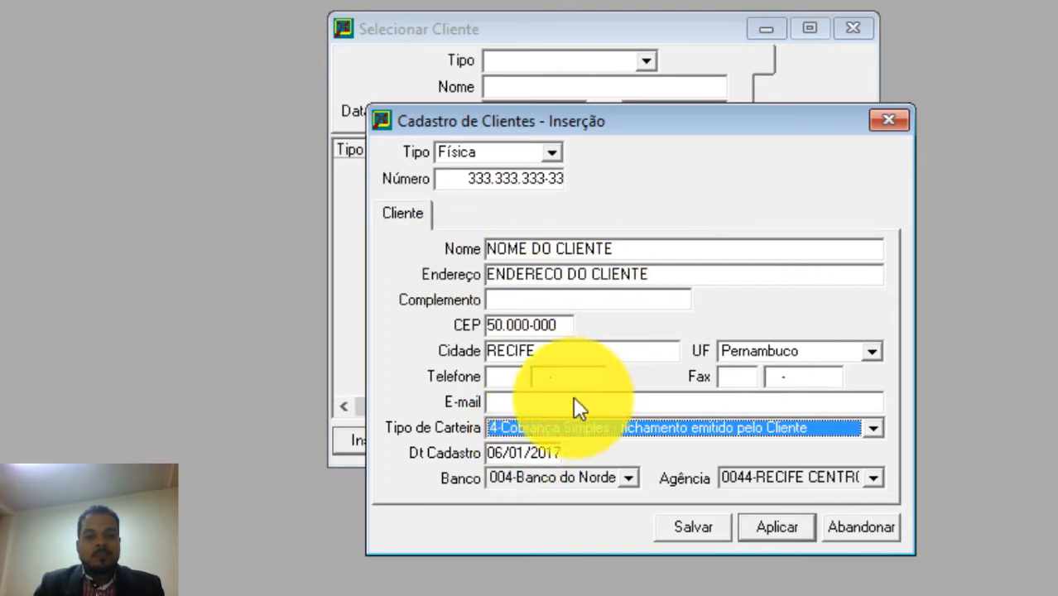
pyautogui.click(535, 315)
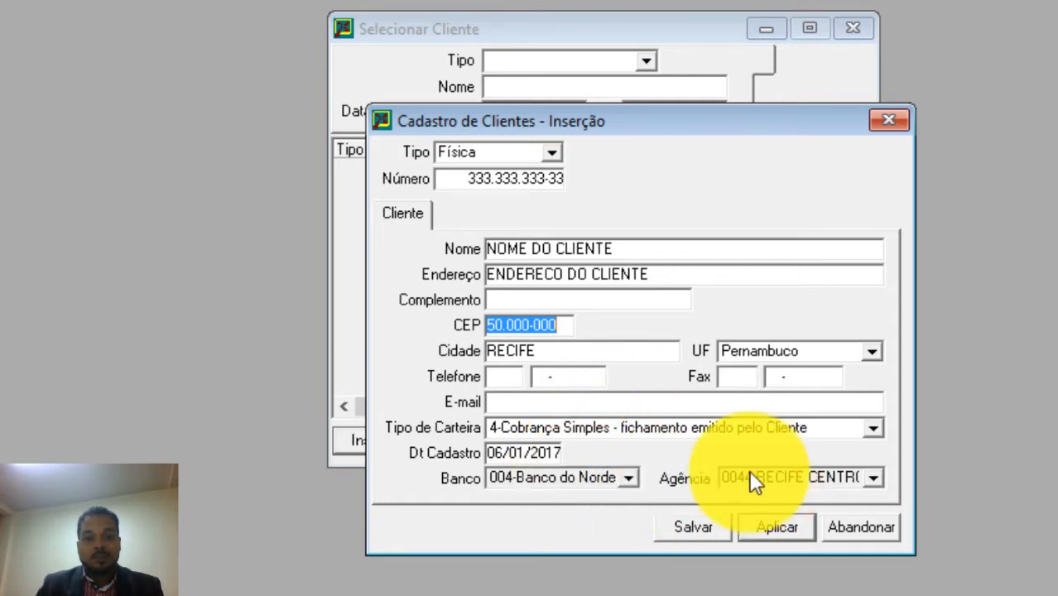
pyautogui.click(511, 325)
pyautogui.click(511, 322)
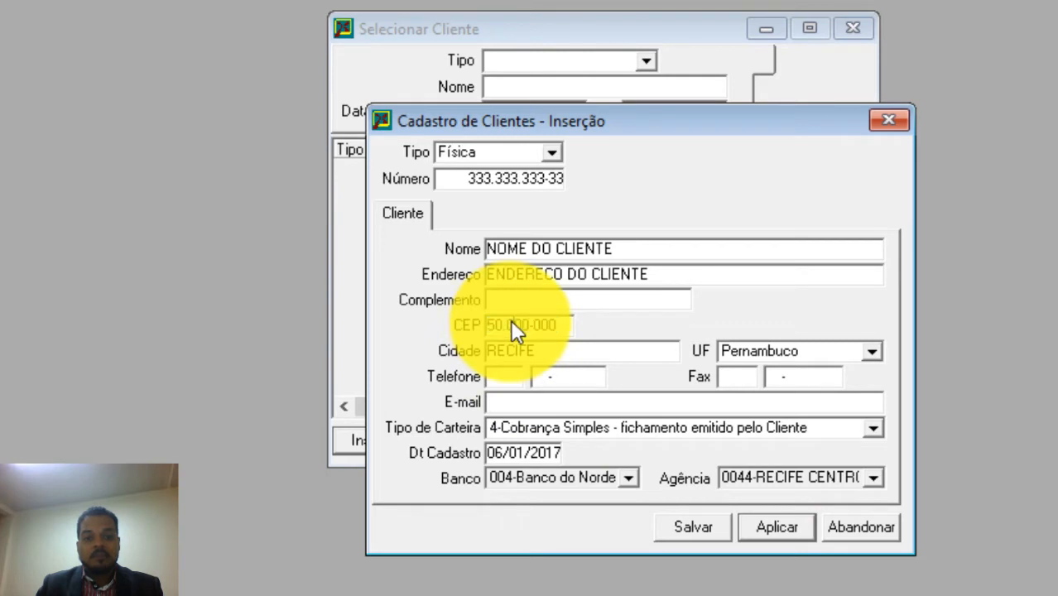
pyautogui.click(546, 429)
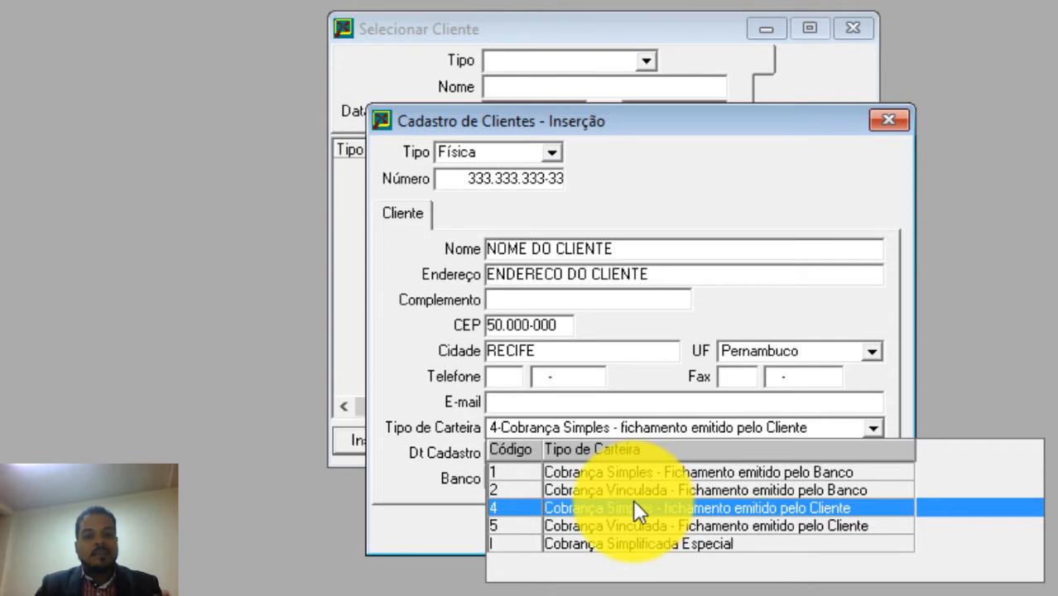
pyautogui.click(630, 521)
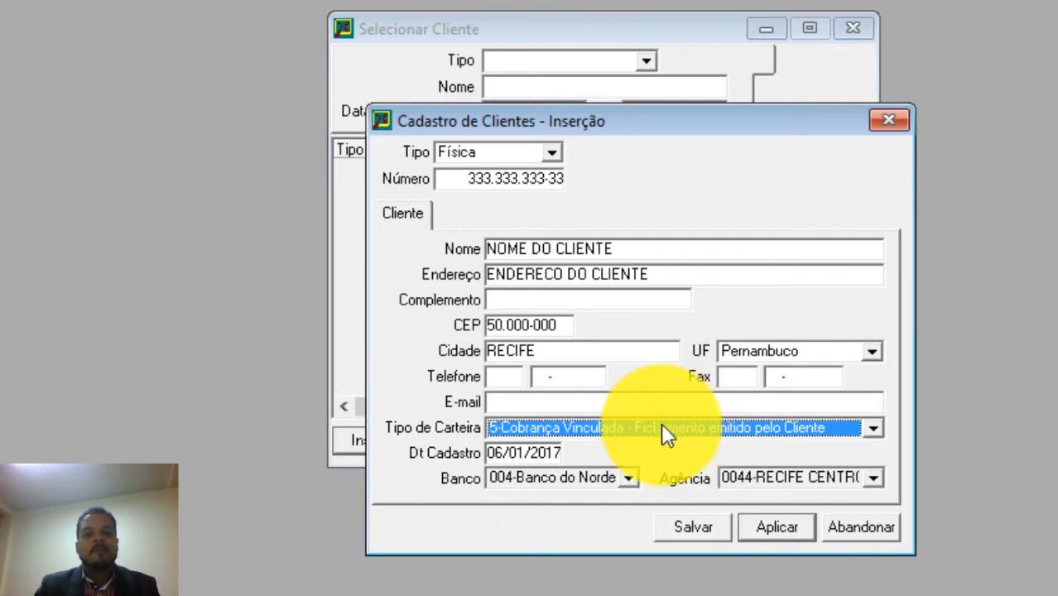
pyautogui.click(662, 425)
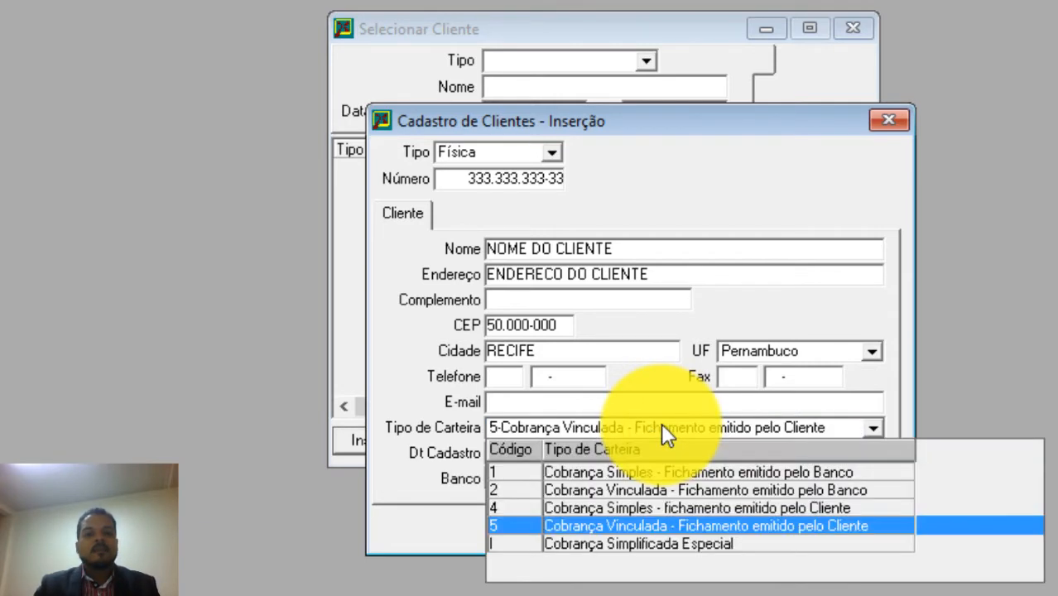
pyautogui.click(610, 506)
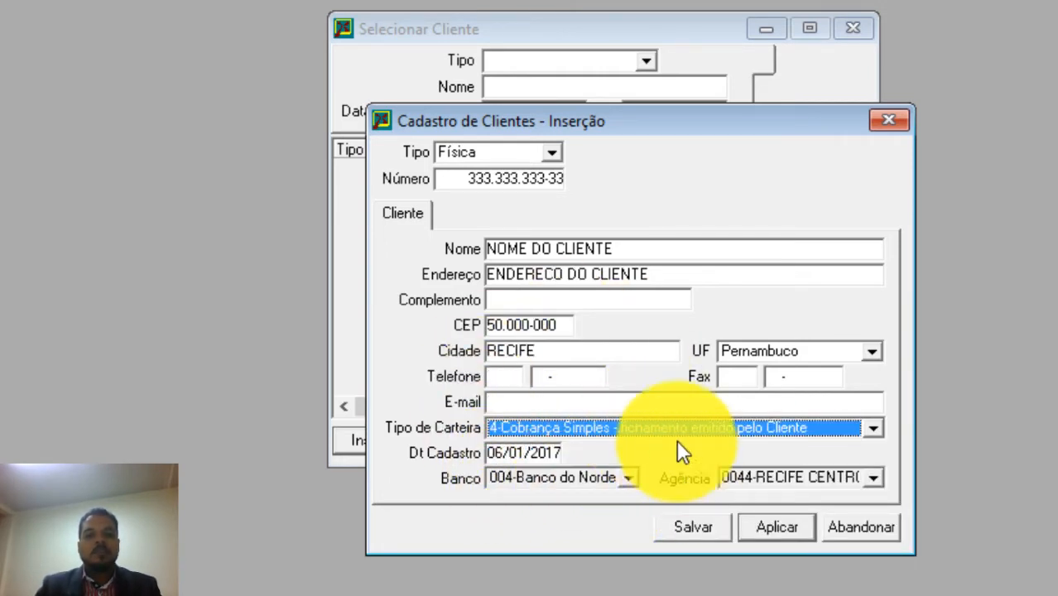
# Step: Save the new client record and close the client selection window
pyautogui.click(745, 534)
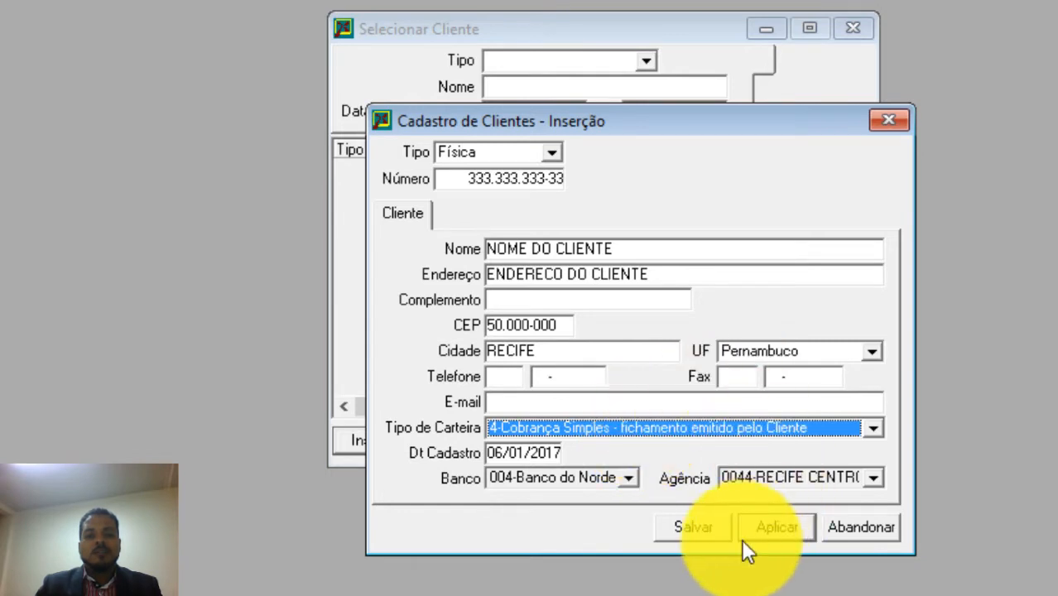
pyautogui.click(695, 531)
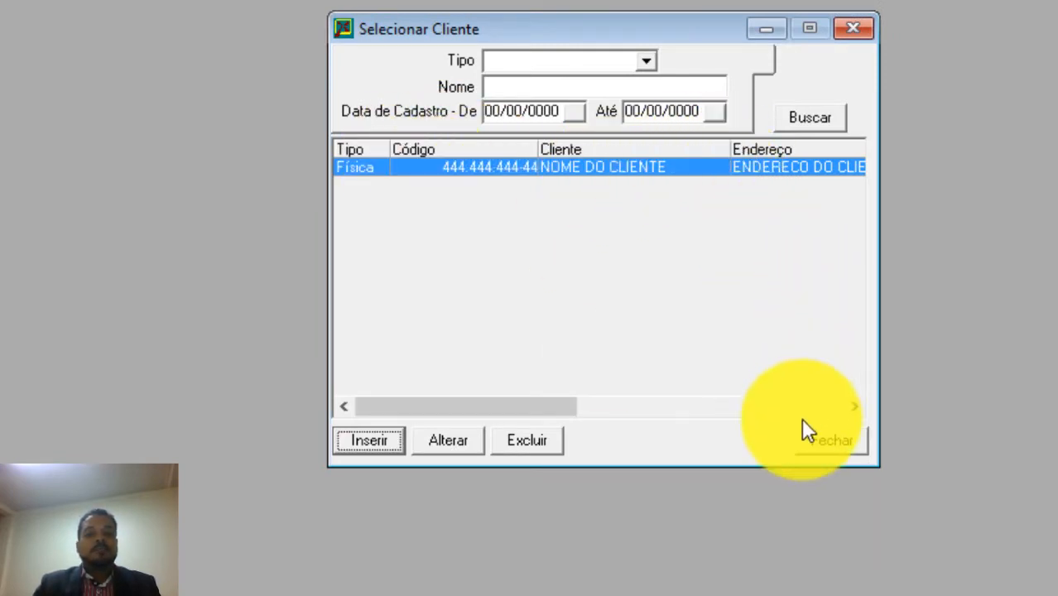
pyautogui.click(830, 440)
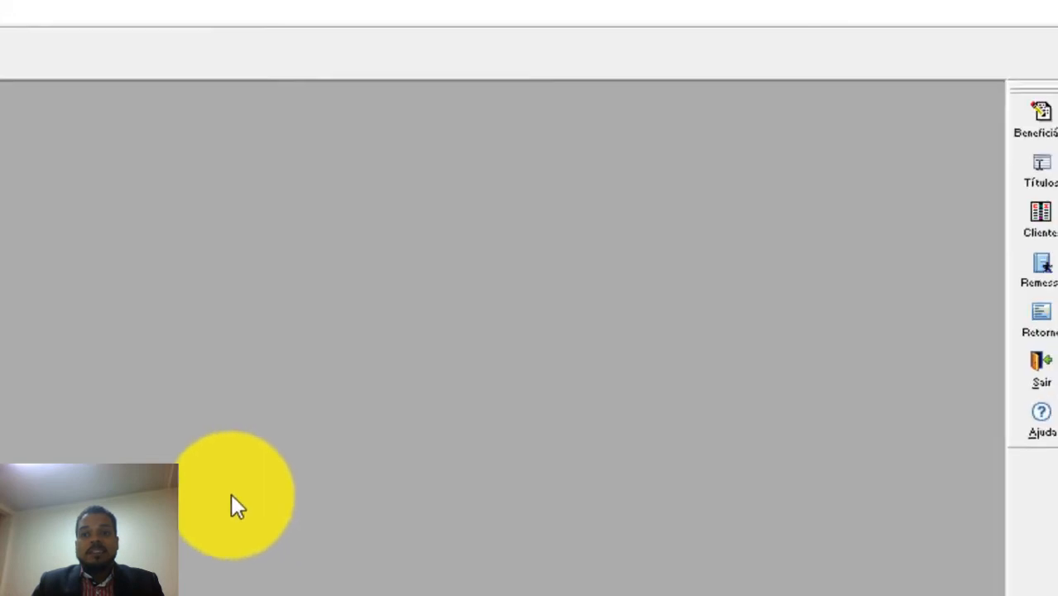
# Step: Start a new billing title with Seu Número 123456 and Tipo de Cliente Física
pyautogui.click(1034, 180)
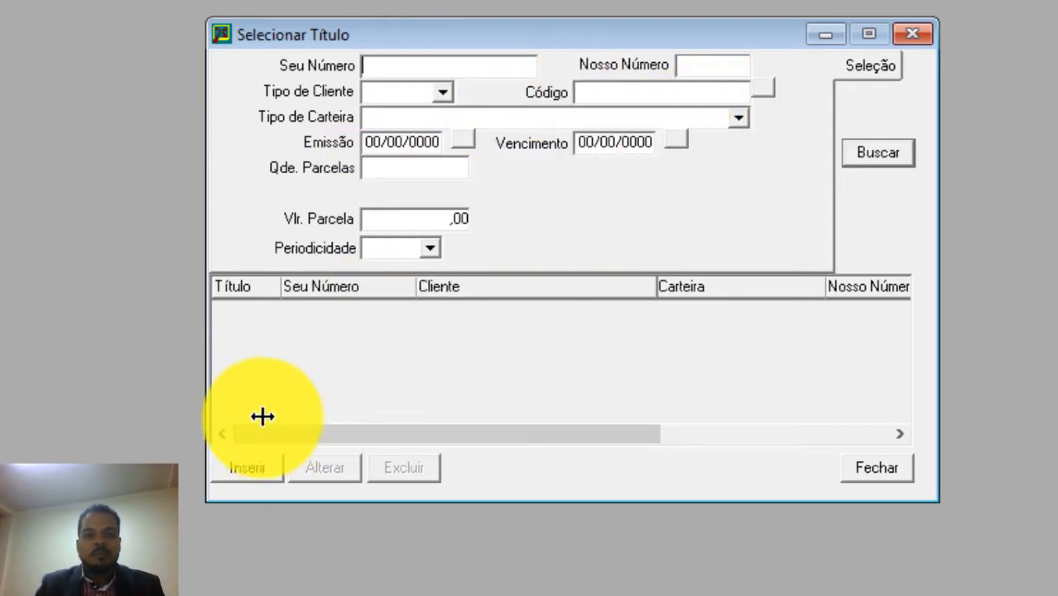
pyautogui.click(251, 470)
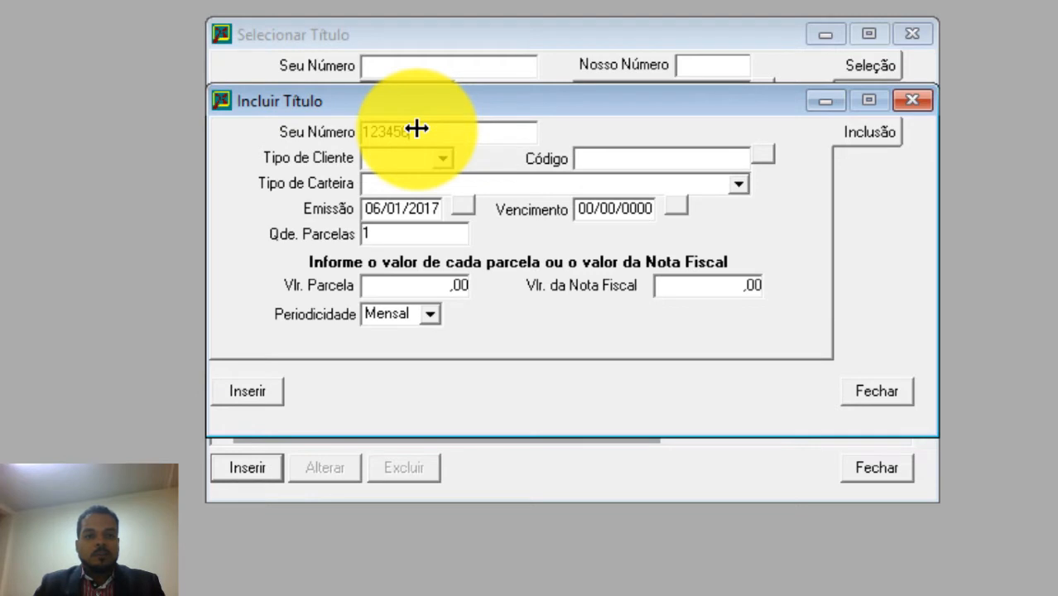
pyautogui.click(439, 158)
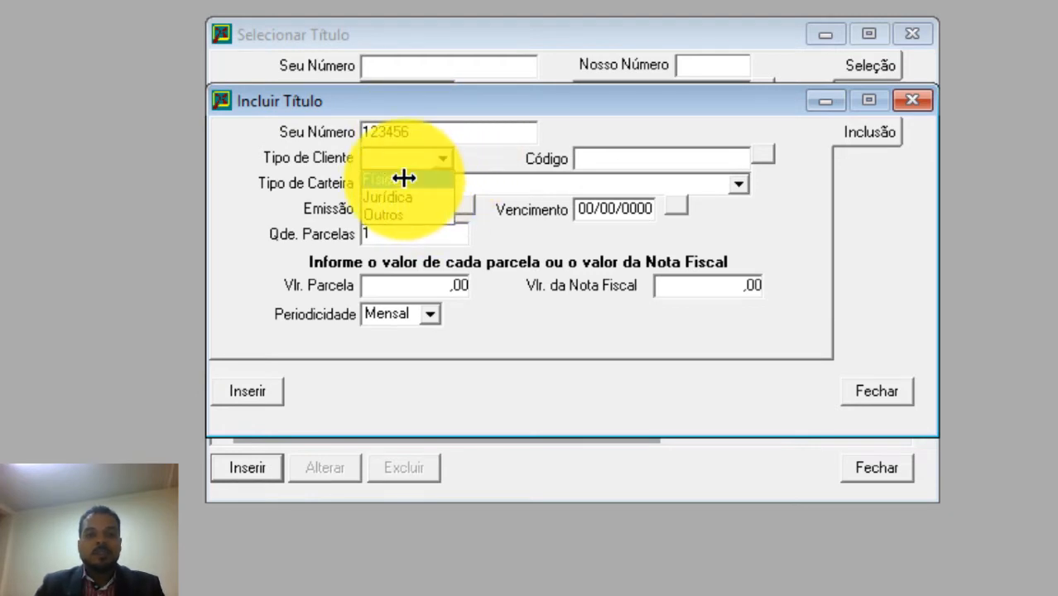
pyautogui.click(404, 176)
# Step: Look up the registered clients for the title's Código and choose "NOME DO CLIENTE"
pyautogui.click(611, 158)
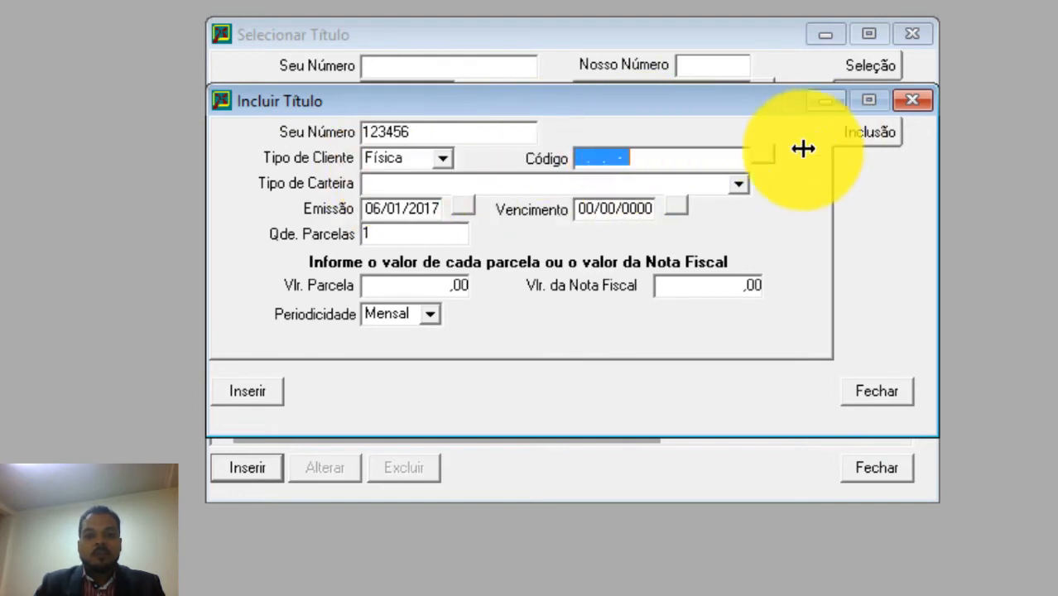
pyautogui.click(763, 155)
pyautogui.click(803, 124)
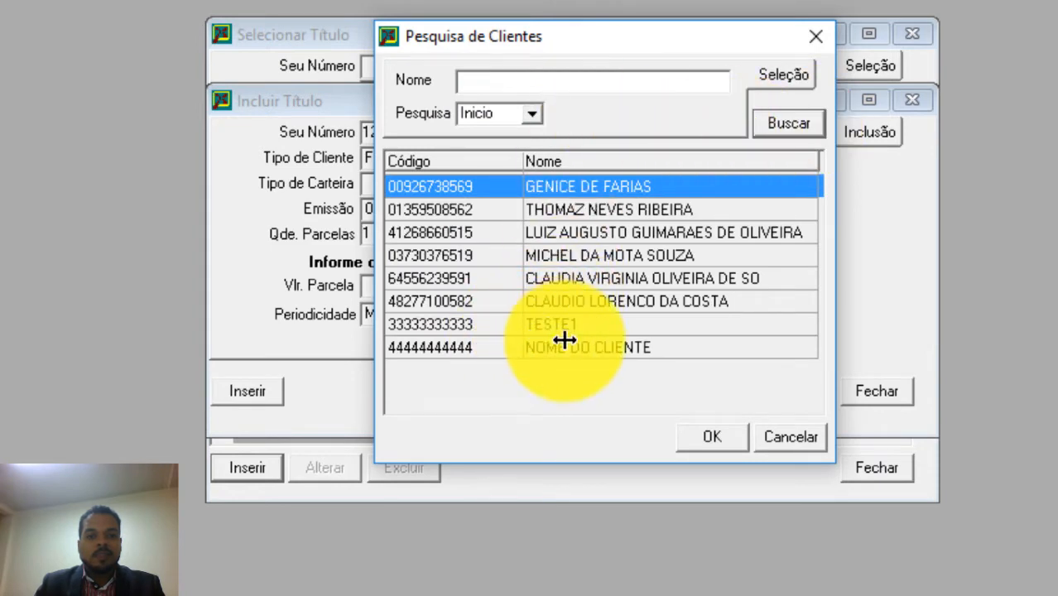
pyautogui.click(563, 343)
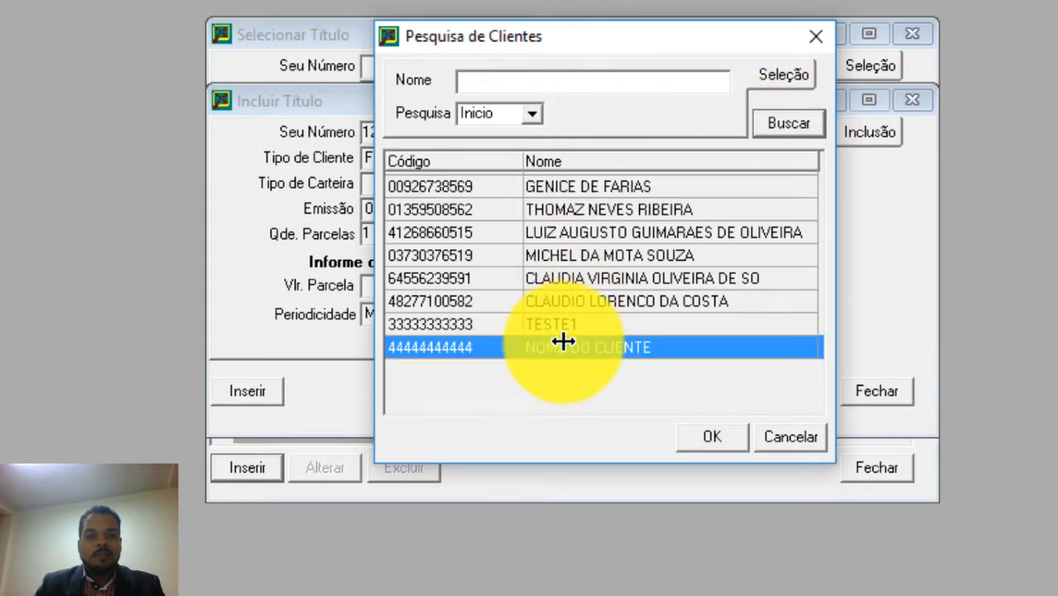
pyautogui.click(704, 438)
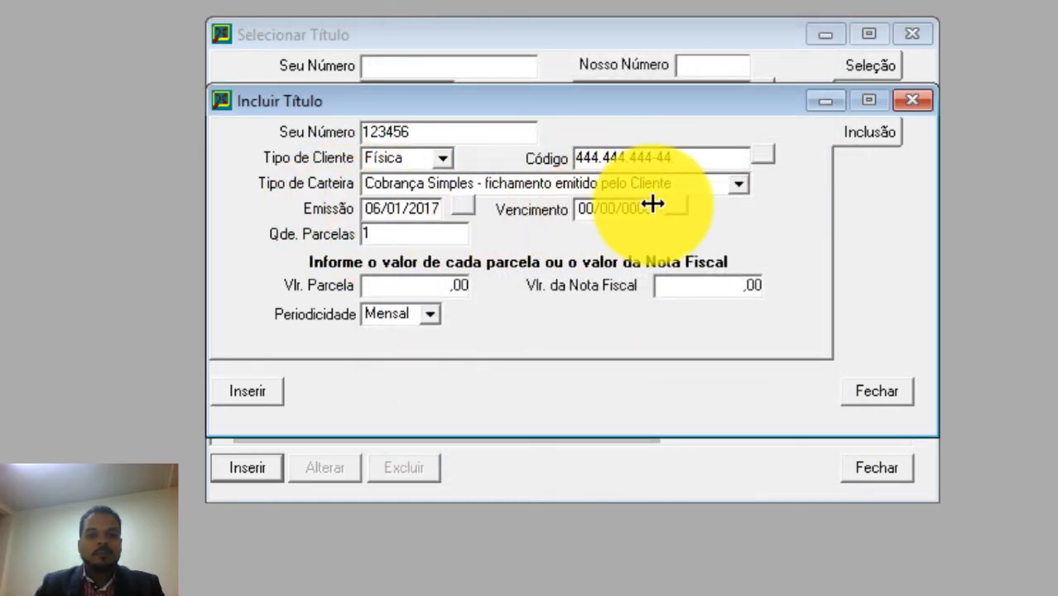
# Step: Set the title's Vencimento to 06/02/2017 using the calendar
pyautogui.click(677, 205)
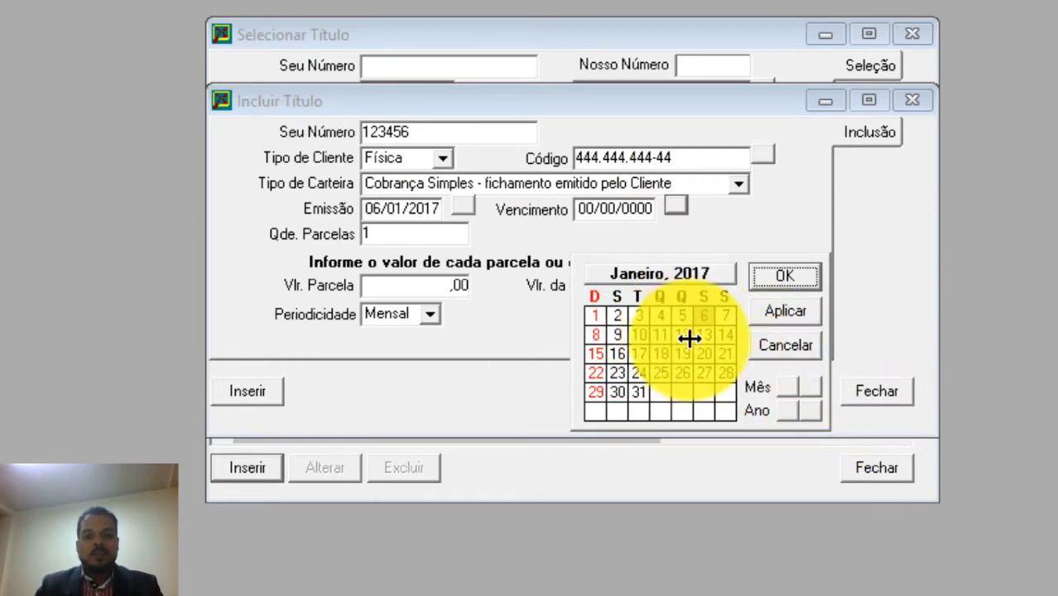
pyautogui.click(808, 382)
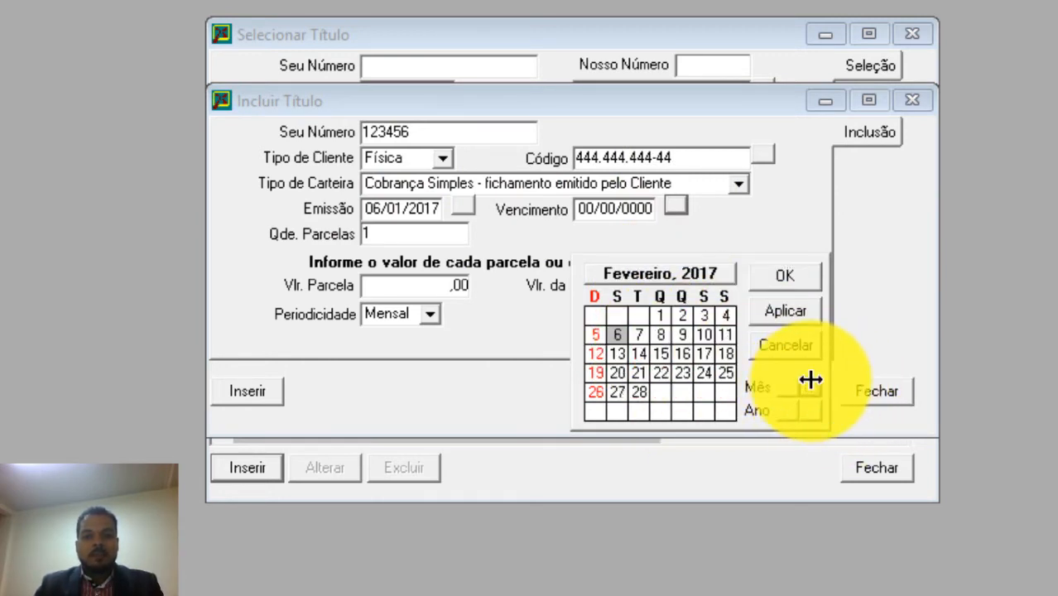
pyautogui.click(619, 334)
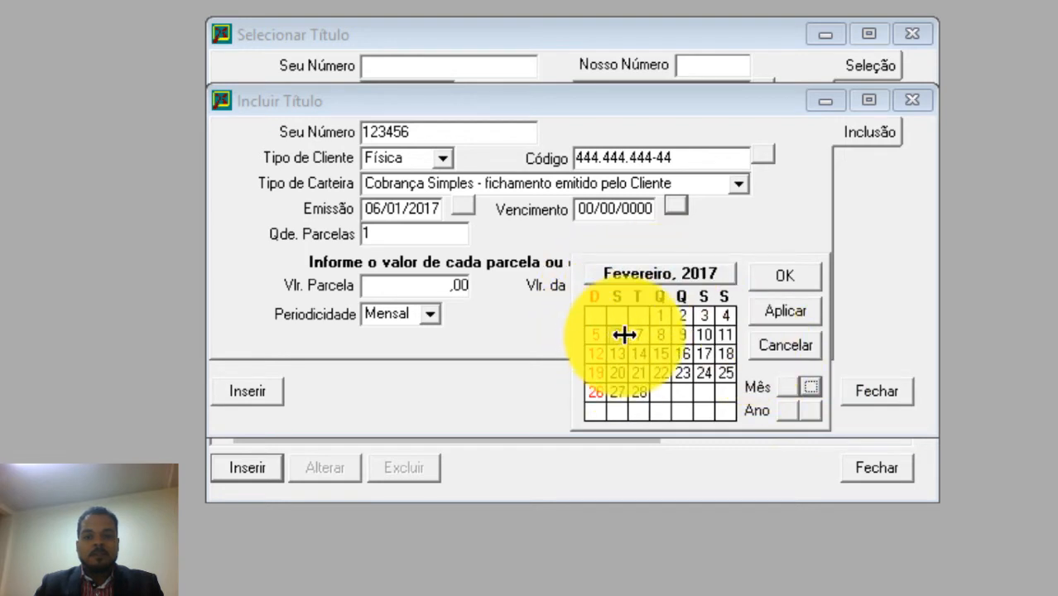
pyautogui.click(786, 275)
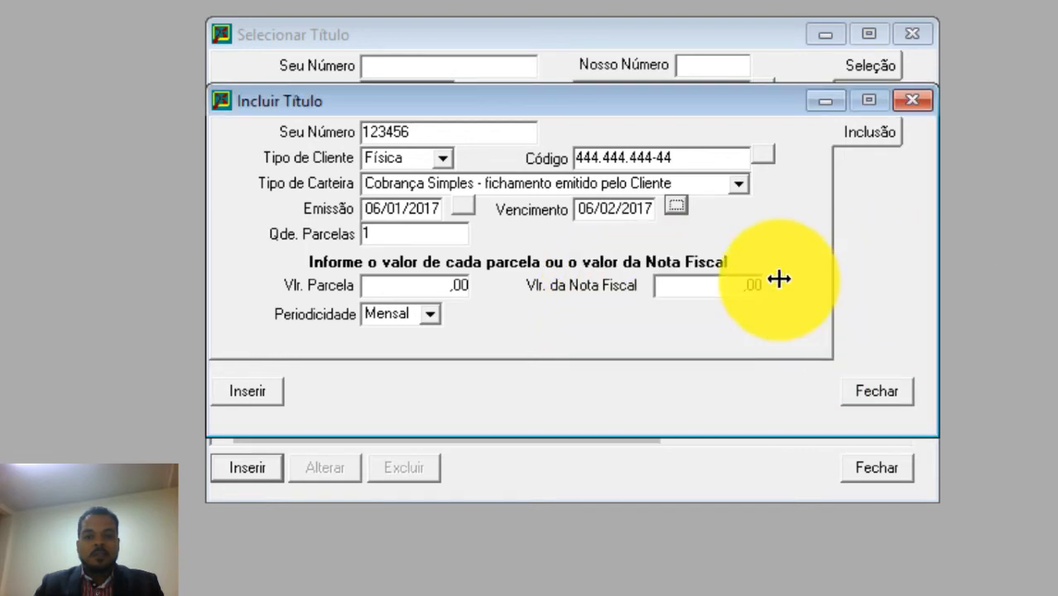
# Step: Set Qde. Parcelas to 4 and Vlr. da Nota Fiscal to 1.500,00
pyautogui.click(397, 230)
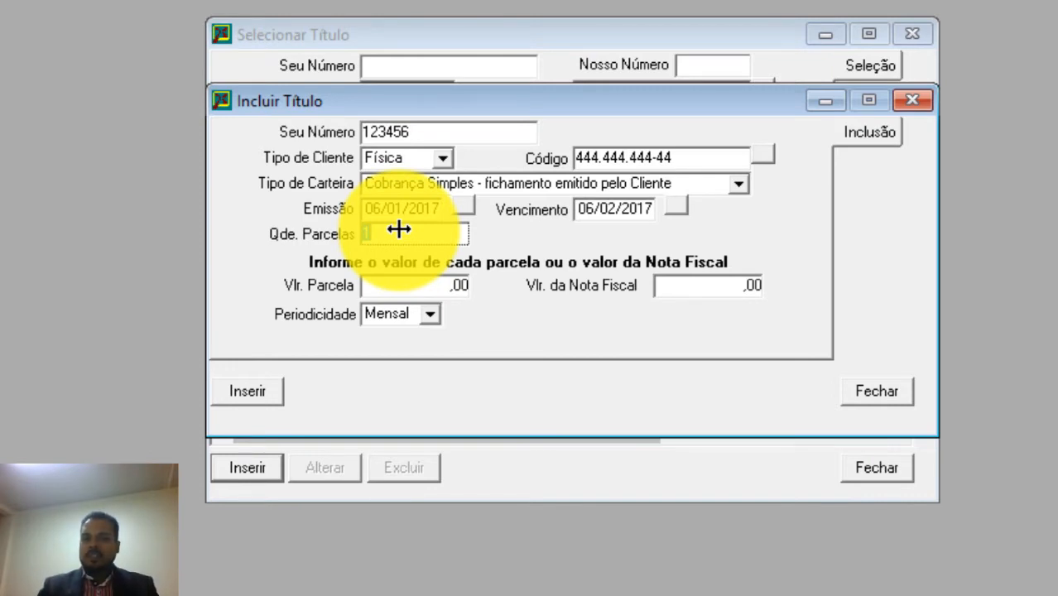
pyautogui.click(427, 286)
pyautogui.click(692, 282)
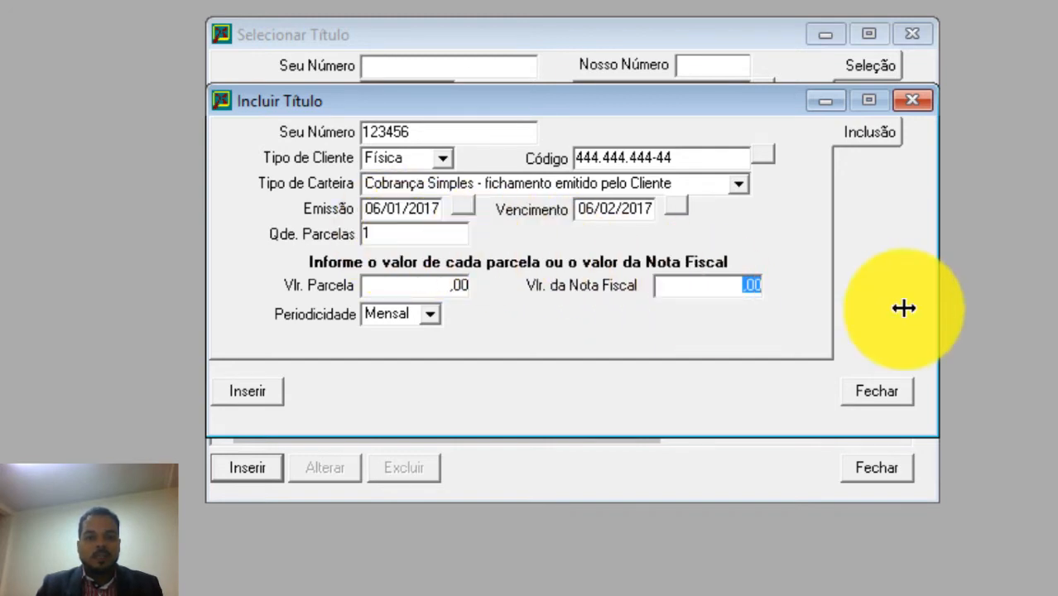
pyautogui.click(397, 228)
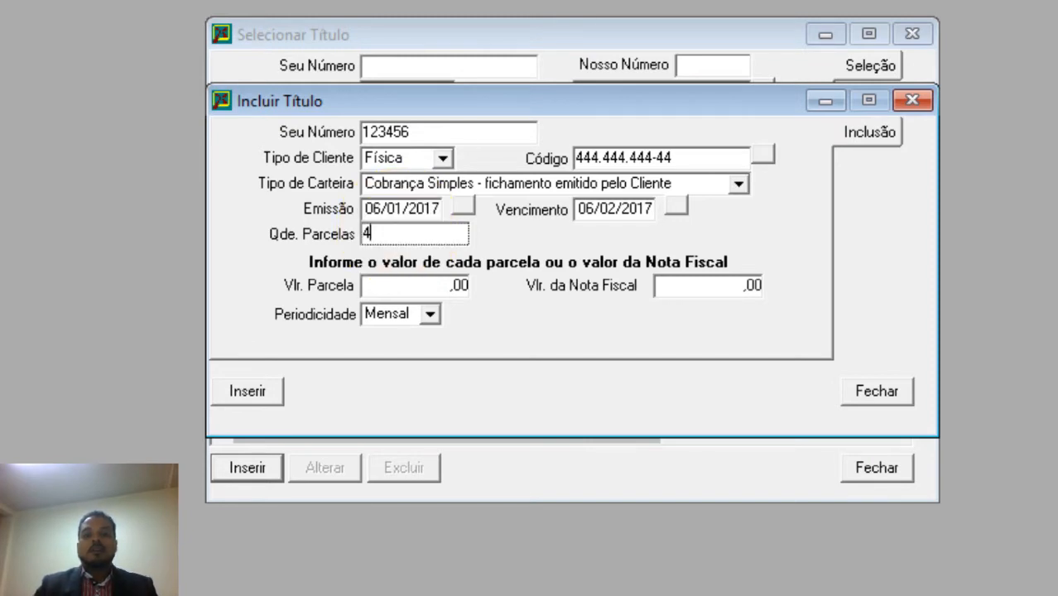
pyautogui.press('Tab')
pyautogui.press('Tab')
pyautogui.write('1.')
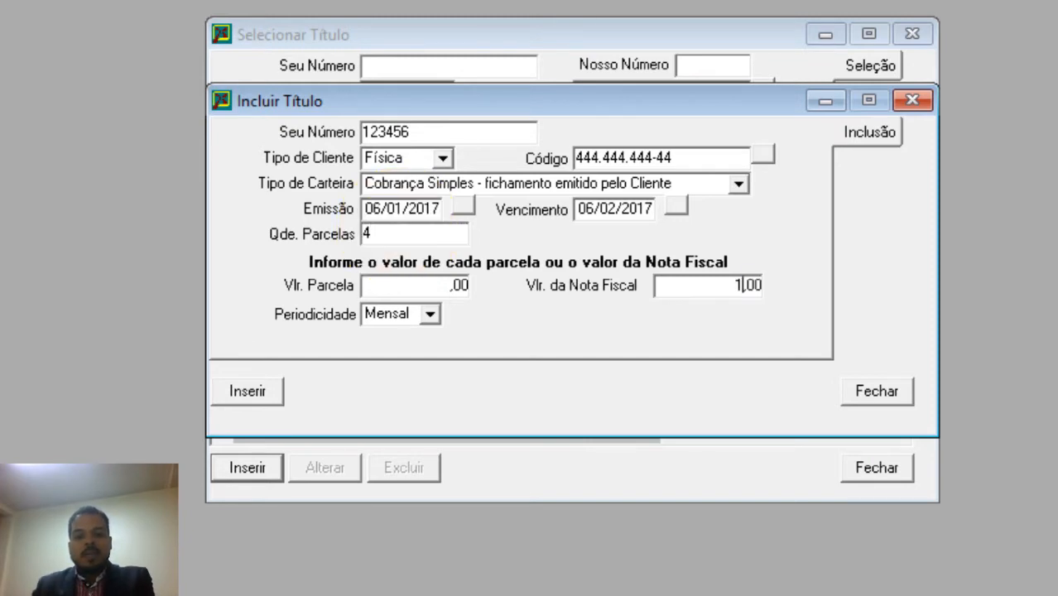
pyautogui.write('500')
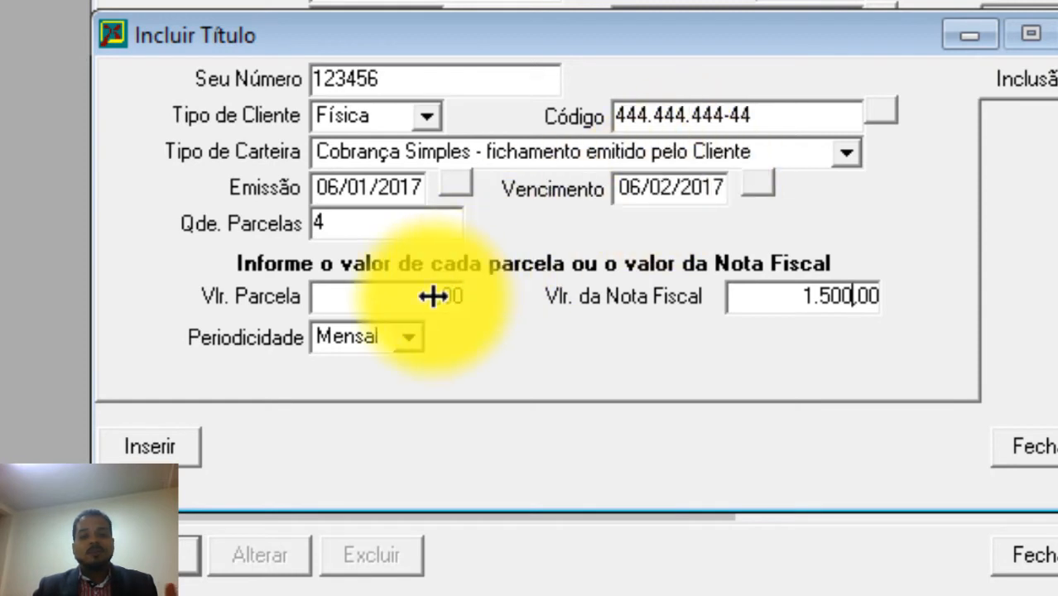
# Step: Change the installments' Periodicidade to Num dias with an interval of 21 days
pyautogui.click(409, 337)
pyautogui.click(364, 394)
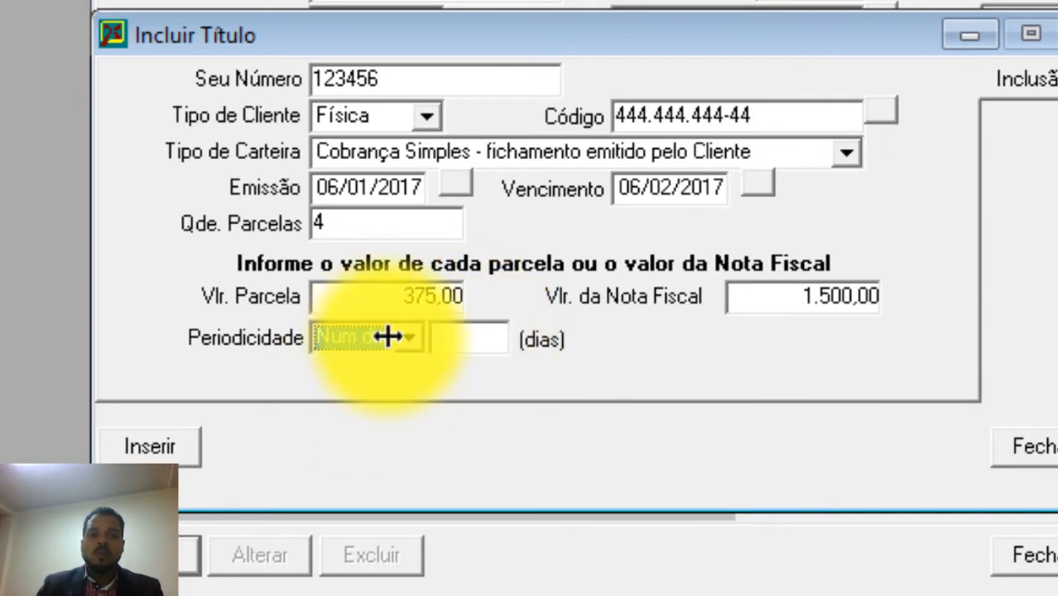
pyautogui.click(476, 332)
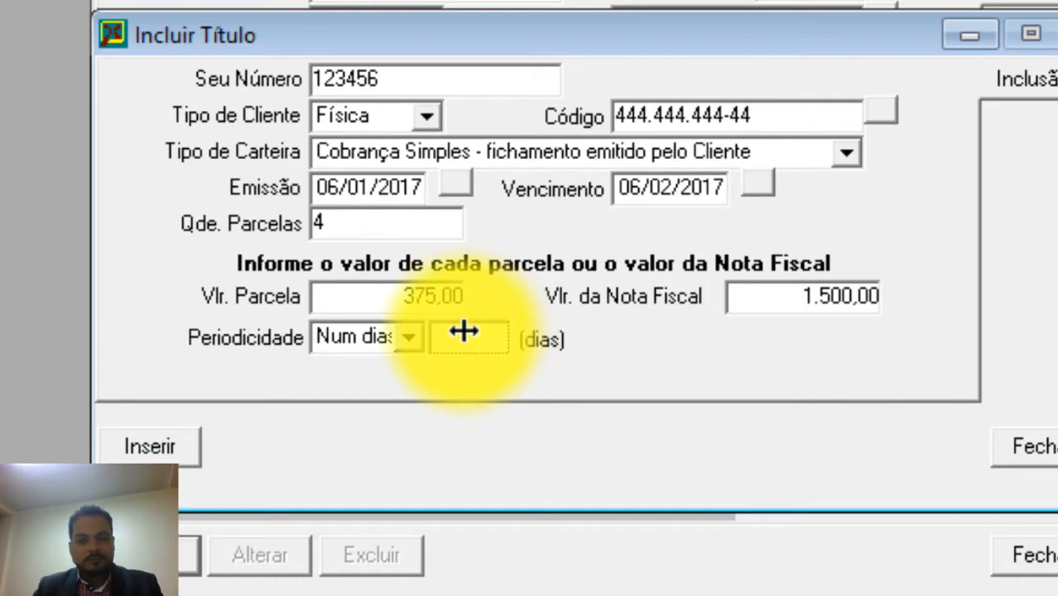
pyautogui.write('21')
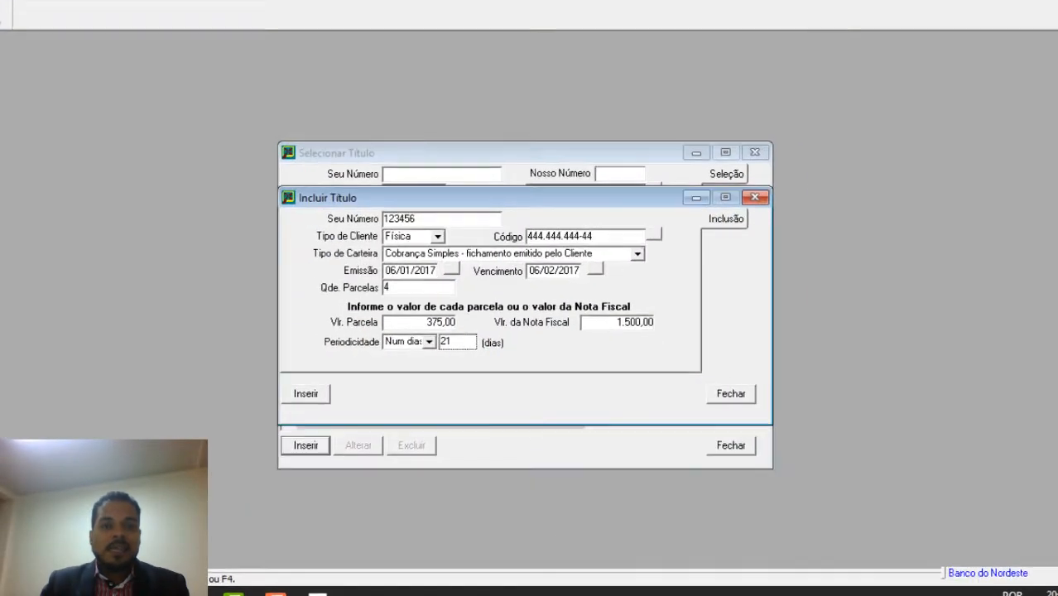
# Step: Replace the title's Seu Número with 1 and proceed to the title registration form
pyautogui.press('Tab')
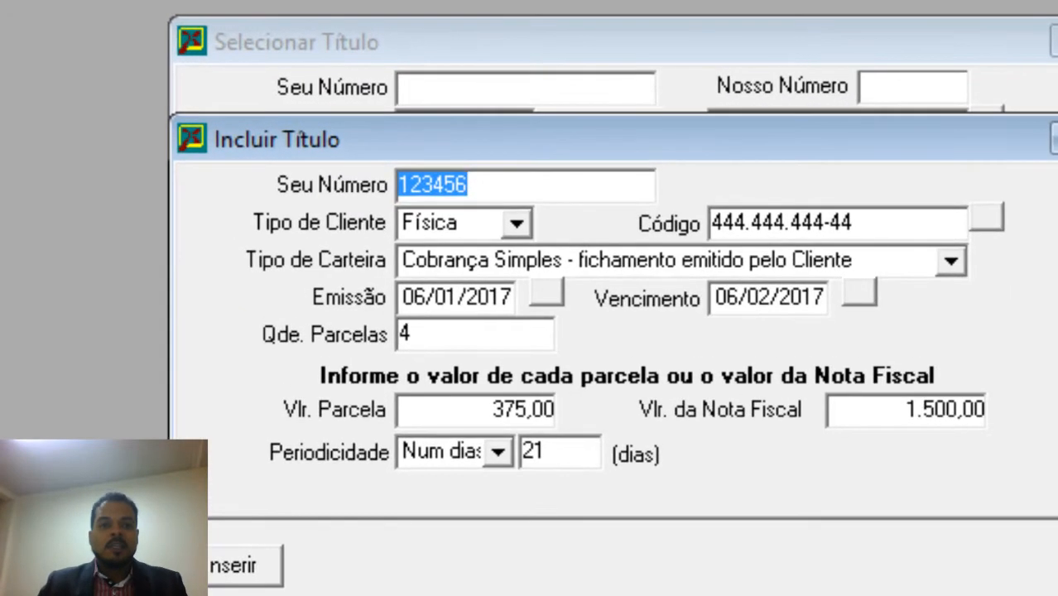
pyautogui.press('Delete')
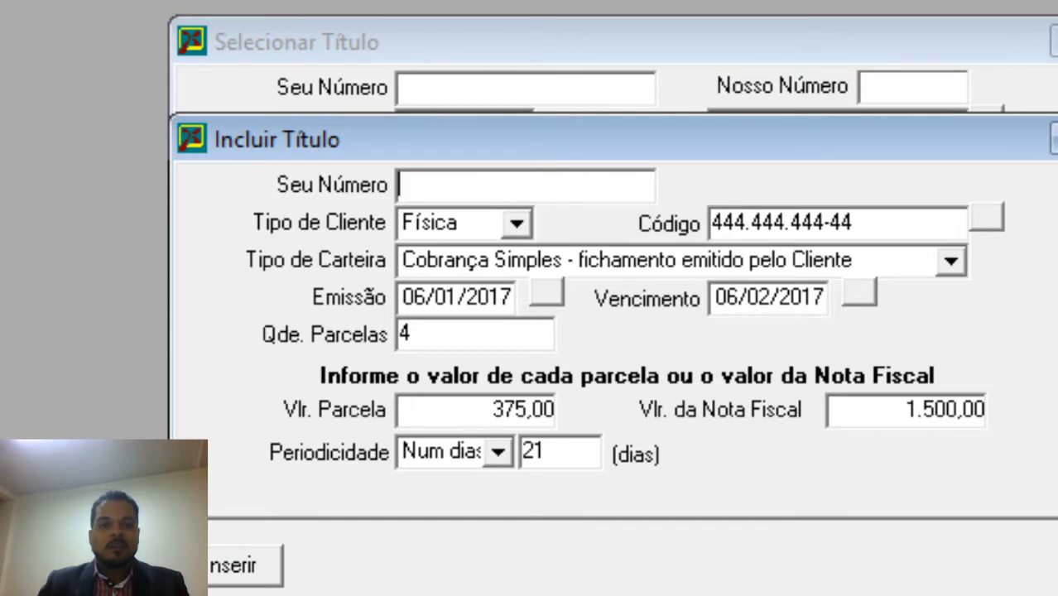
pyautogui.press('Tab')
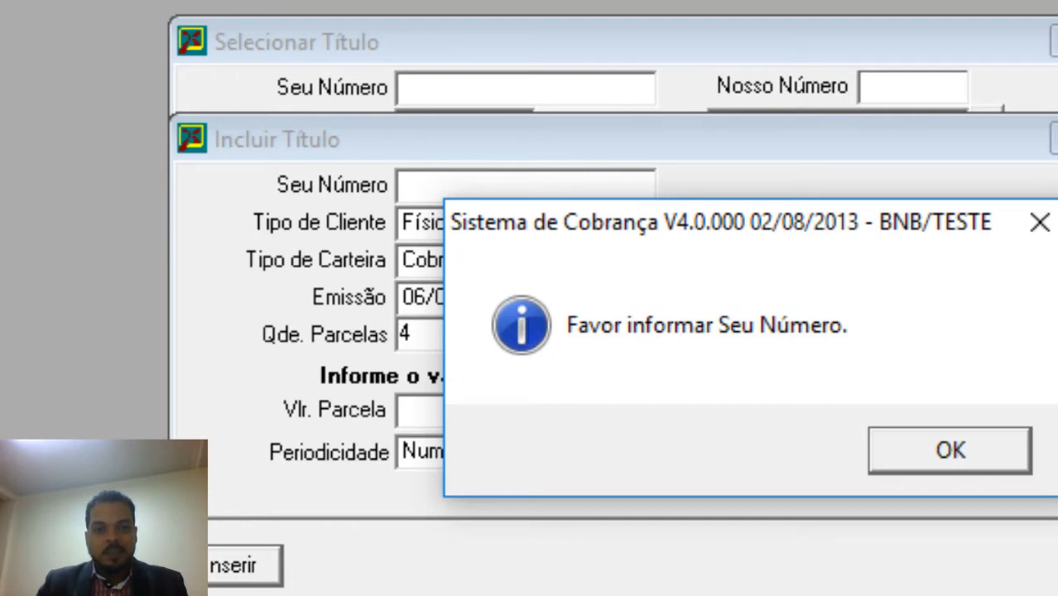
pyautogui.press('Return')
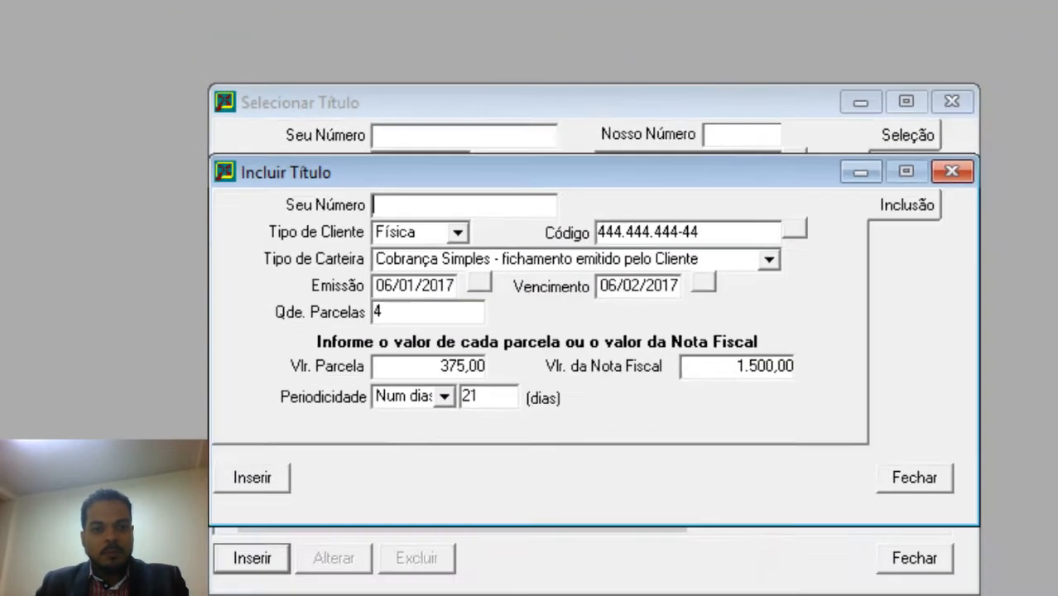
pyautogui.write('1')
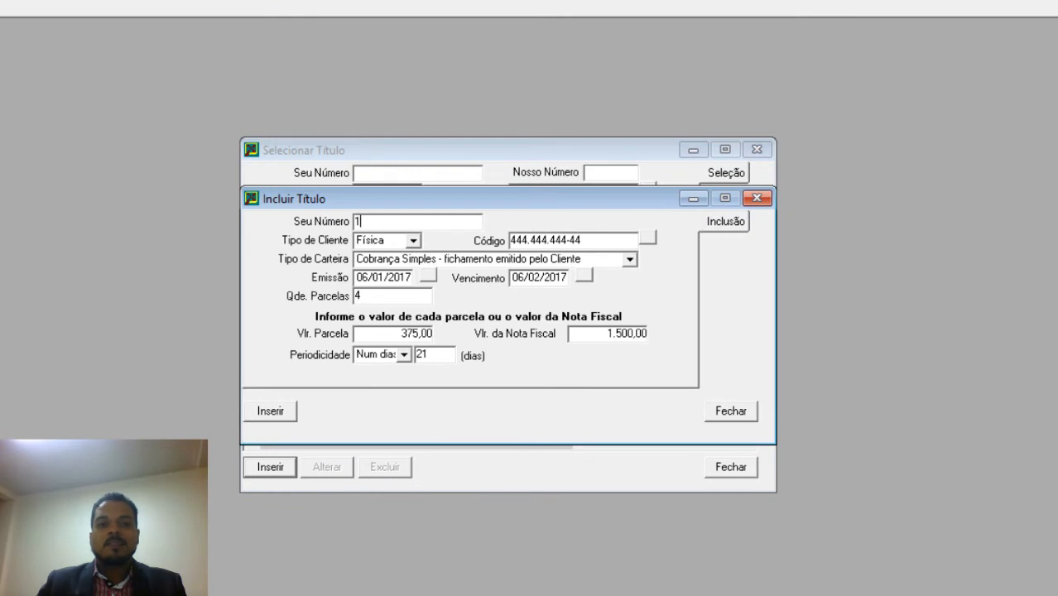
pyautogui.press('Return')
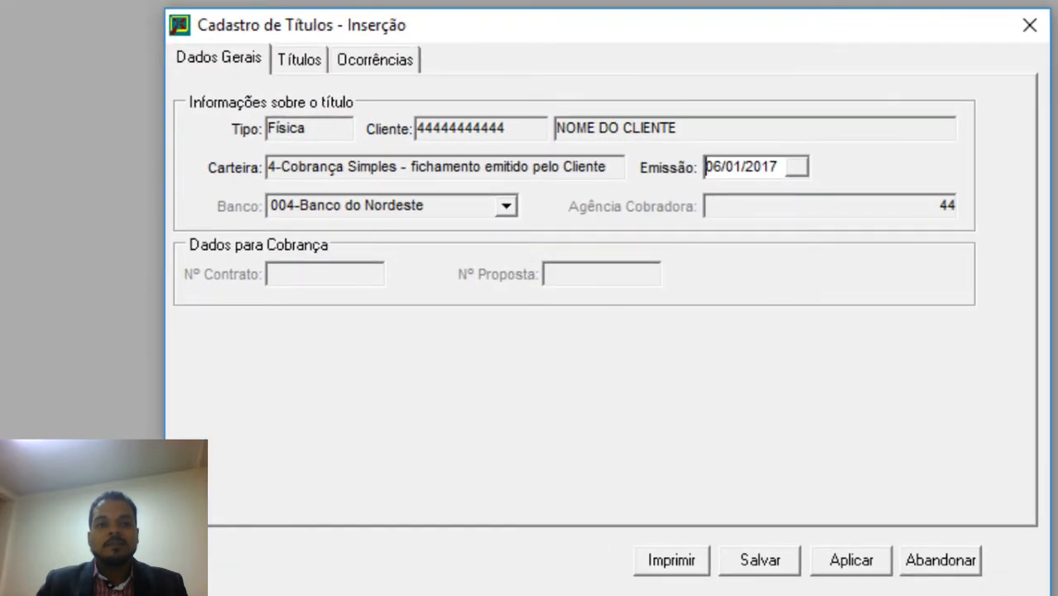
# Step: Review the general data and the title details of all four installments, checking each Vencimento, and return to the first installment
pyautogui.press('Tab')
pyautogui.press('Right')
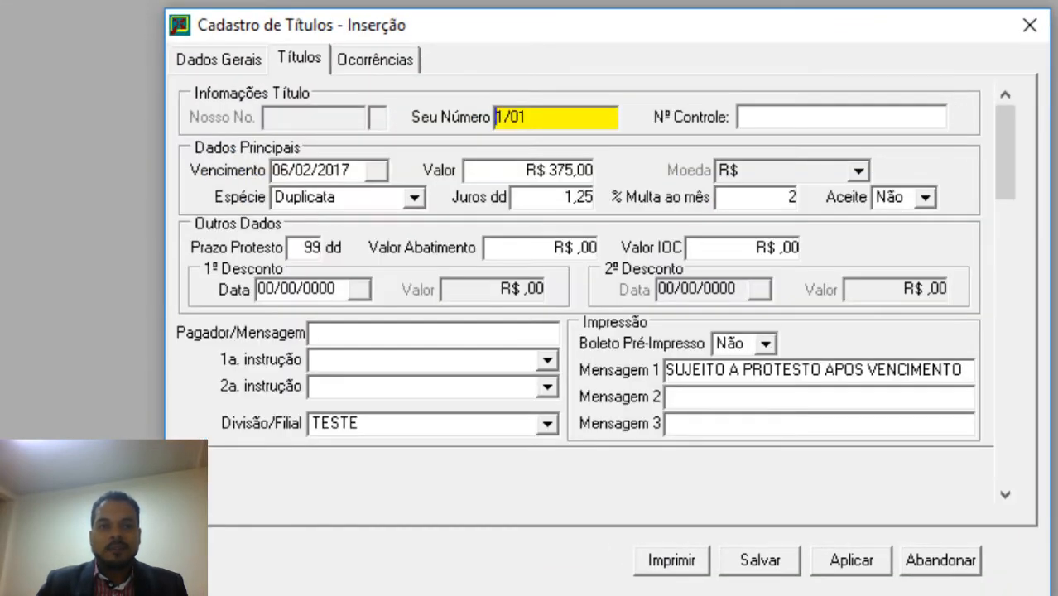
pyautogui.hotkey('ctrl', 'Tab')
pyautogui.hotkey('ctrl', 'Tab')
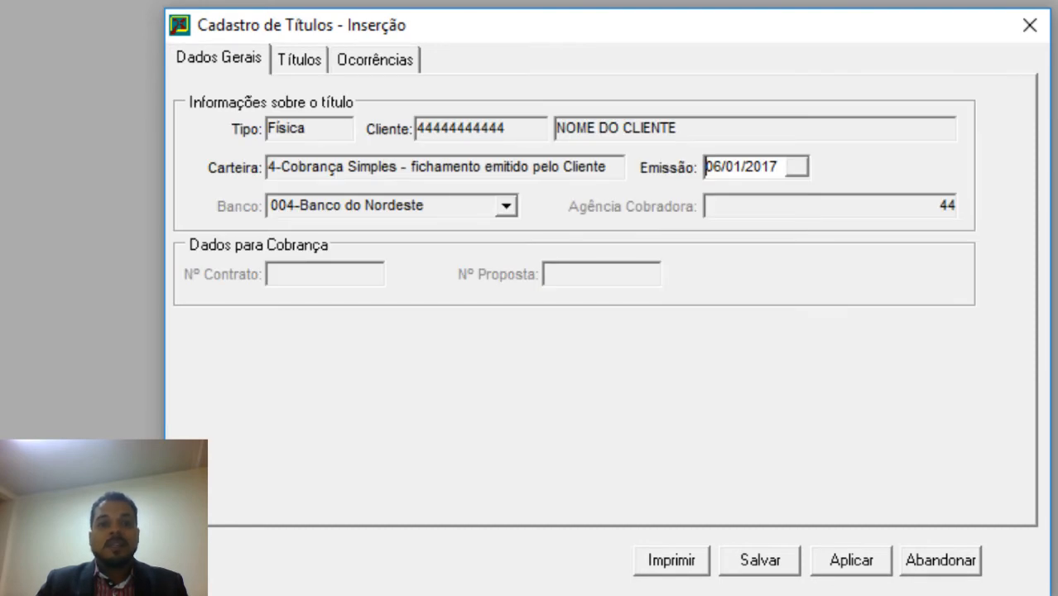
pyautogui.hotkey('ctrl', 'Tab')
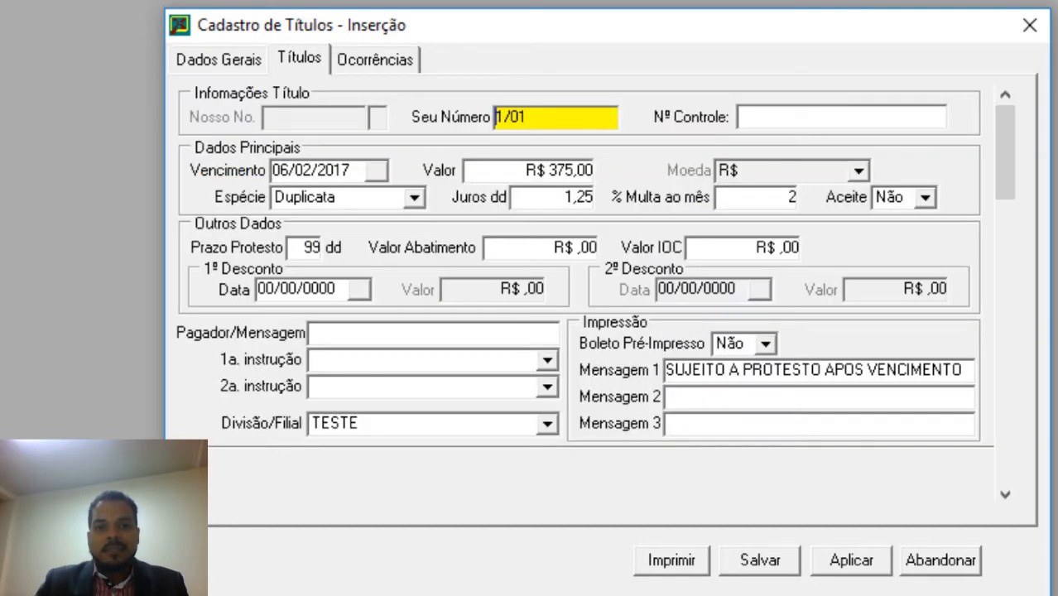
pyautogui.press('End')
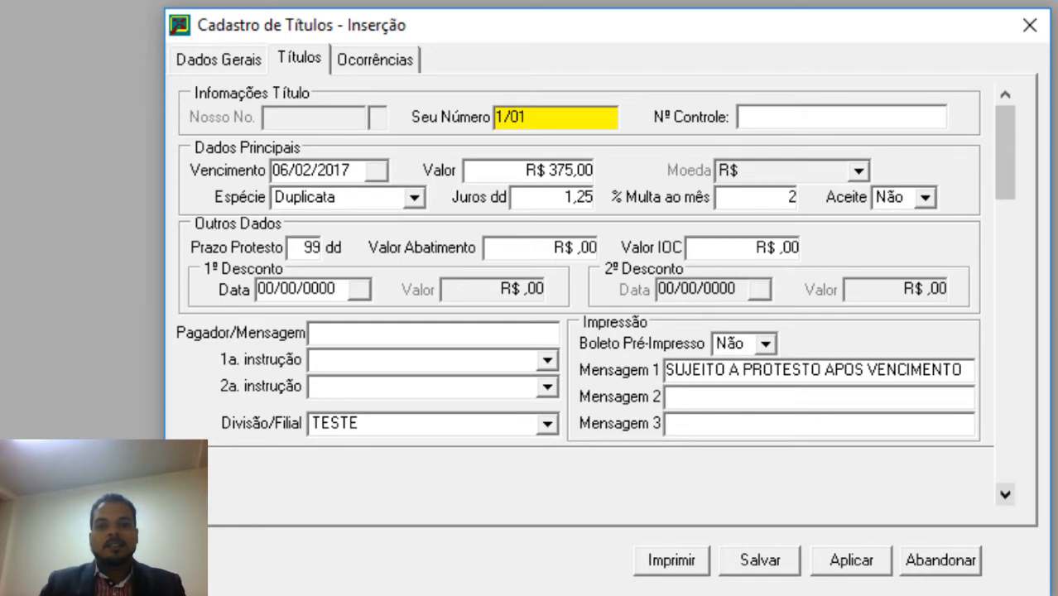
pyautogui.click(1004, 494)
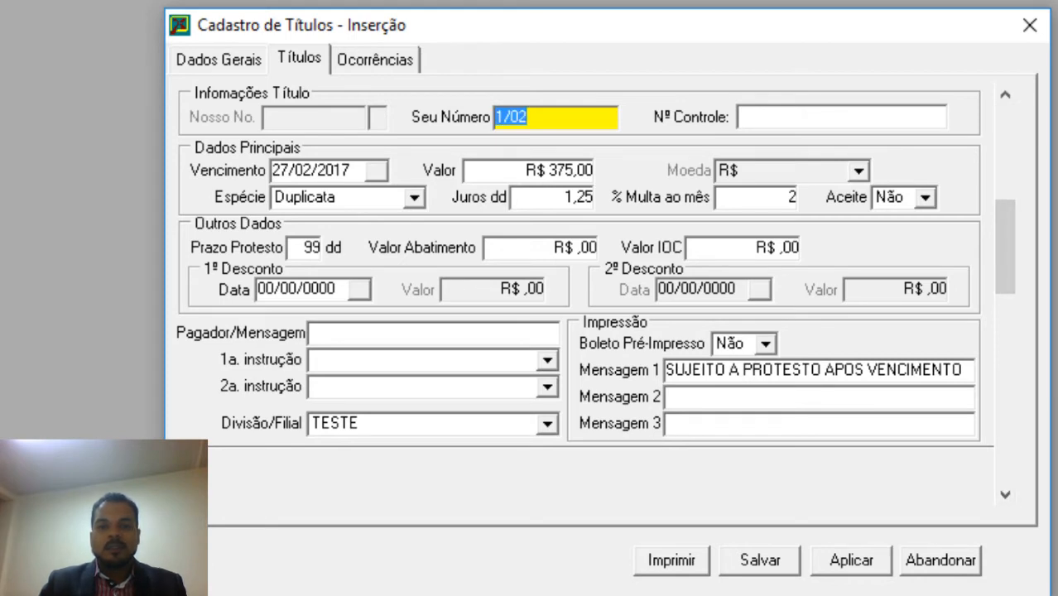
pyautogui.click(1004, 494)
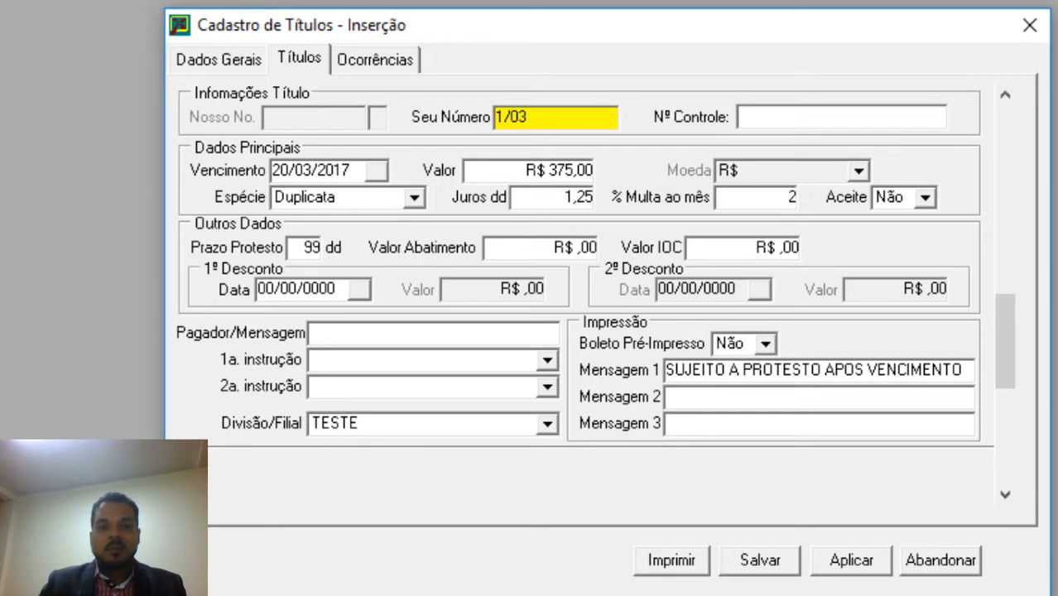
pyautogui.click(1004, 494)
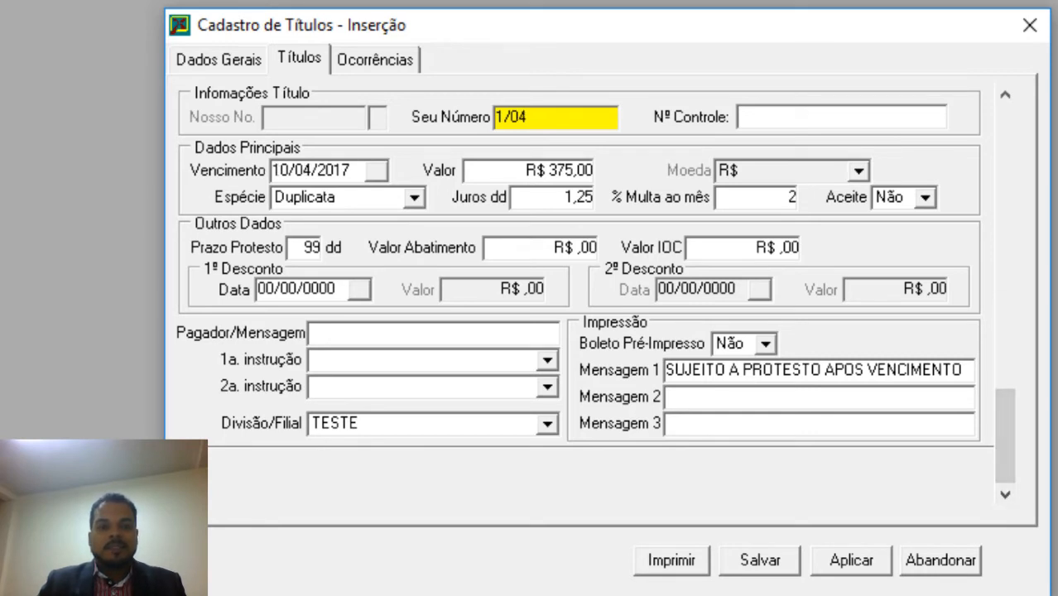
pyautogui.click(312, 171)
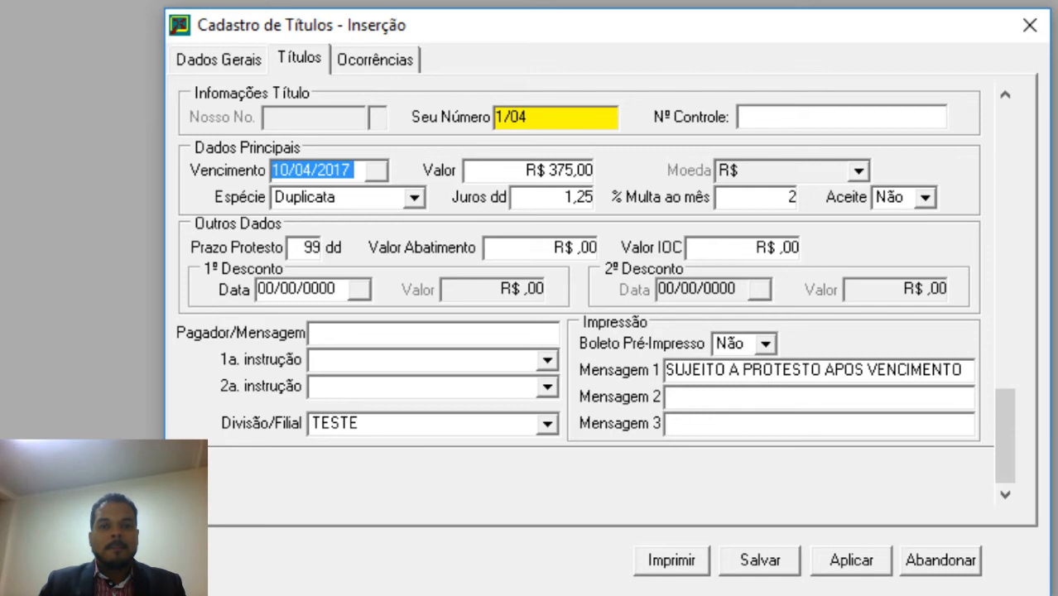
pyautogui.click(1004, 94)
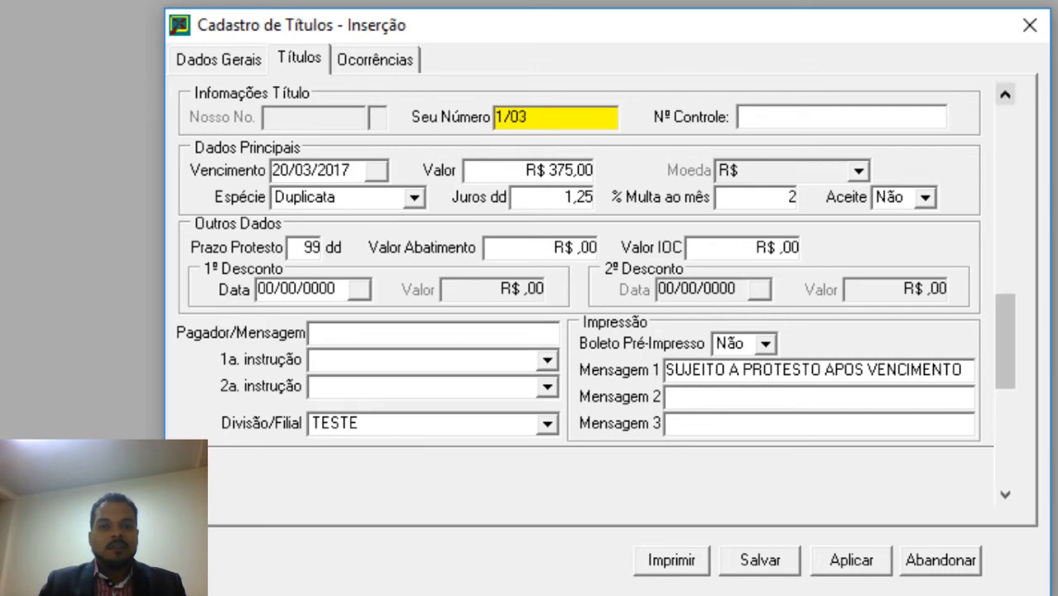
pyautogui.click(1005, 93)
pyautogui.click(1005, 93)
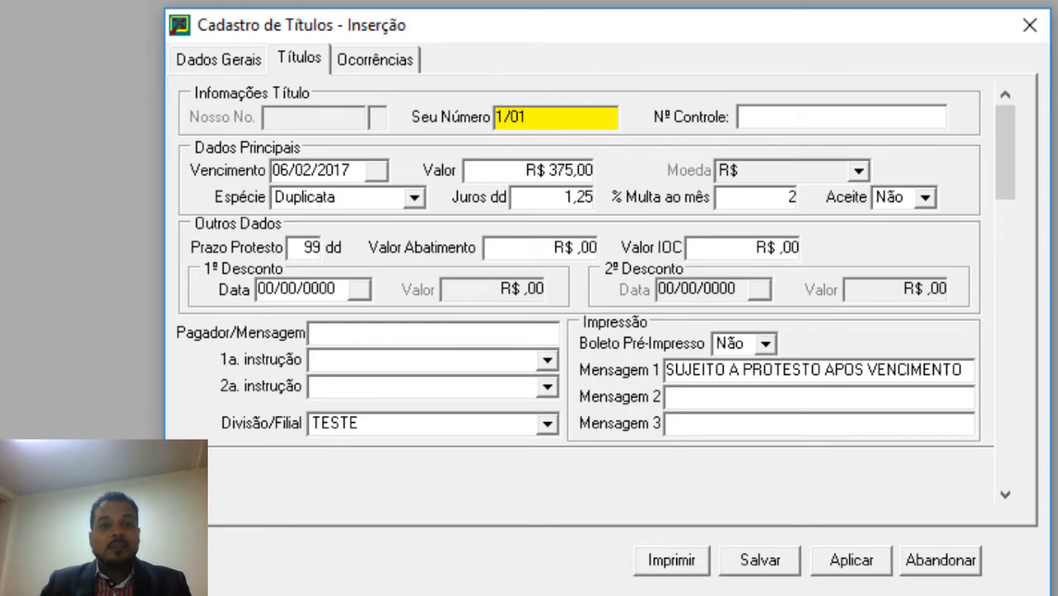
# Step: Change the Vencimento of installment 1/01 to 15/02/2017
pyautogui.press('Tab')
pyautogui.press('Tab')
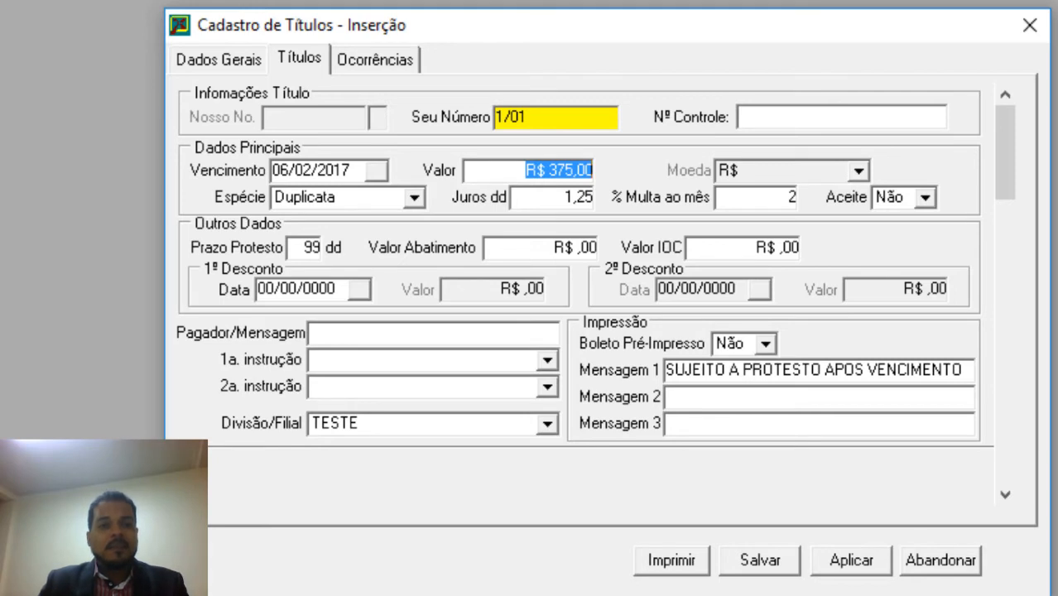
pyautogui.press('Left')
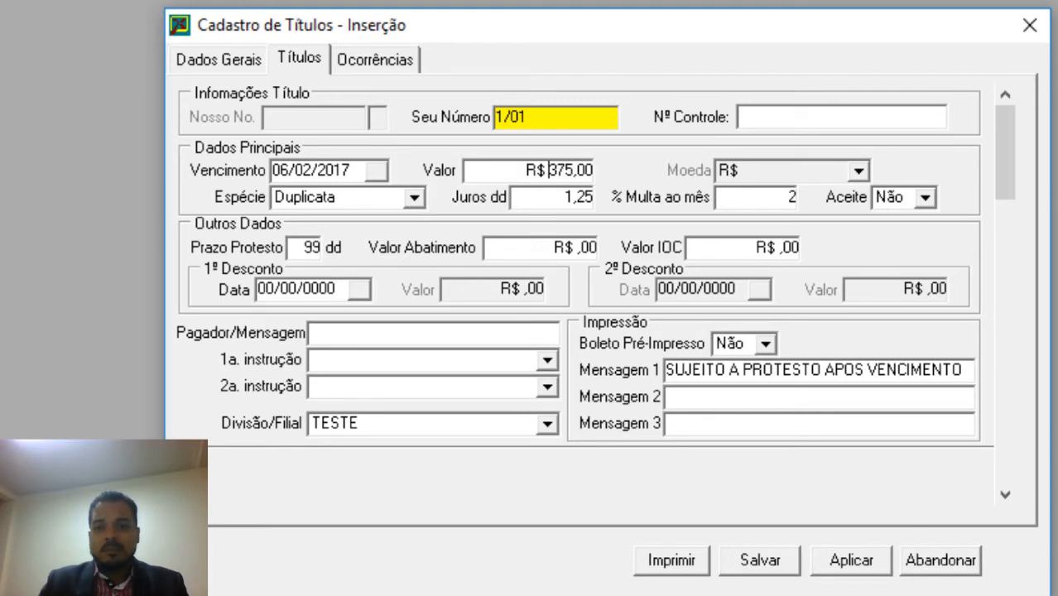
pyautogui.hotkey('shift', 'Tab')
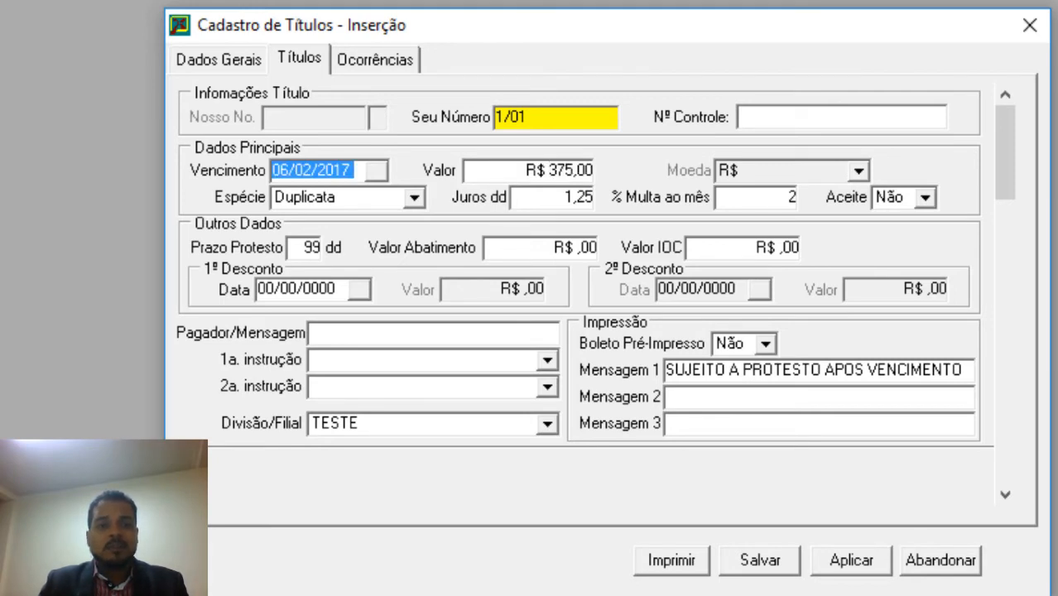
pyautogui.click(377, 170)
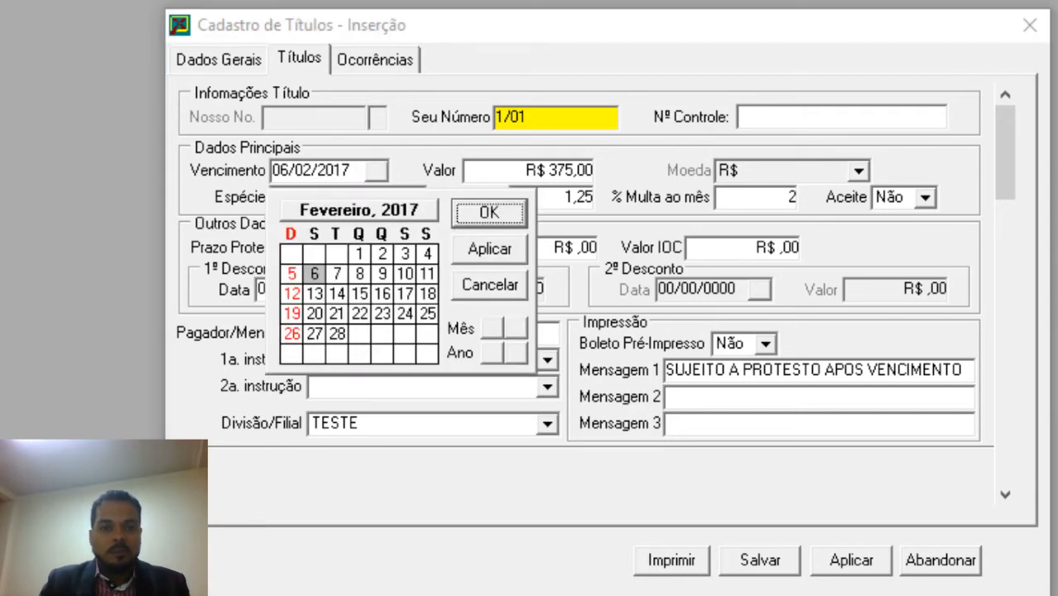
pyautogui.click(360, 294)
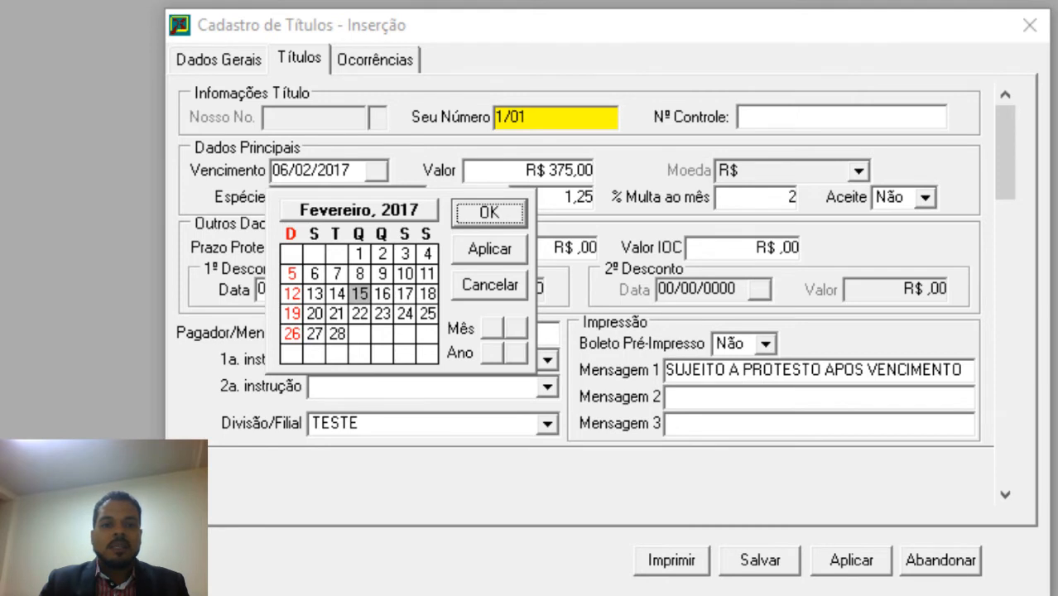
pyautogui.press('Return')
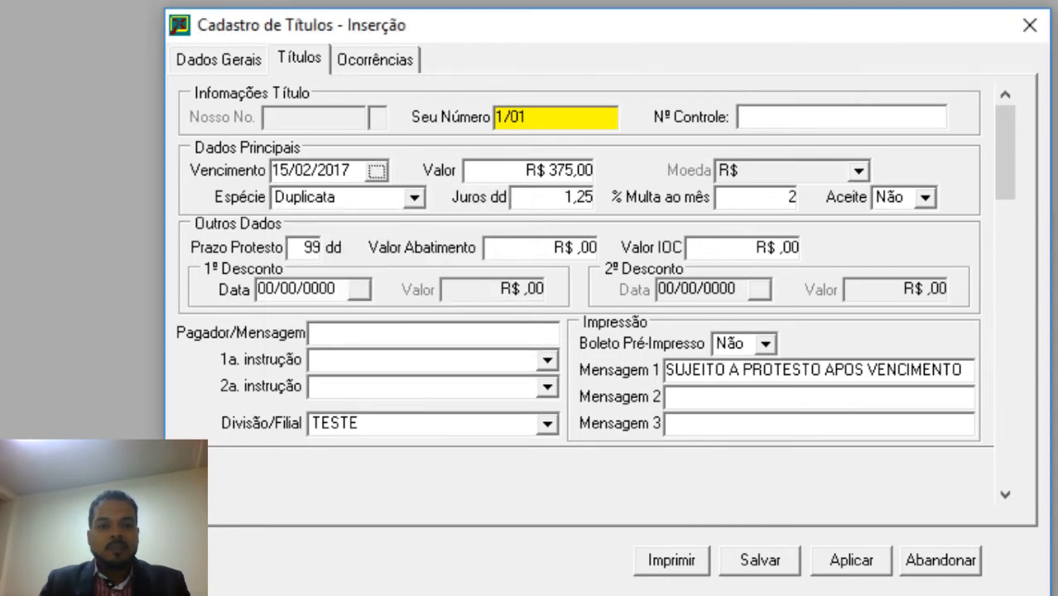
pyautogui.click(298, 59)
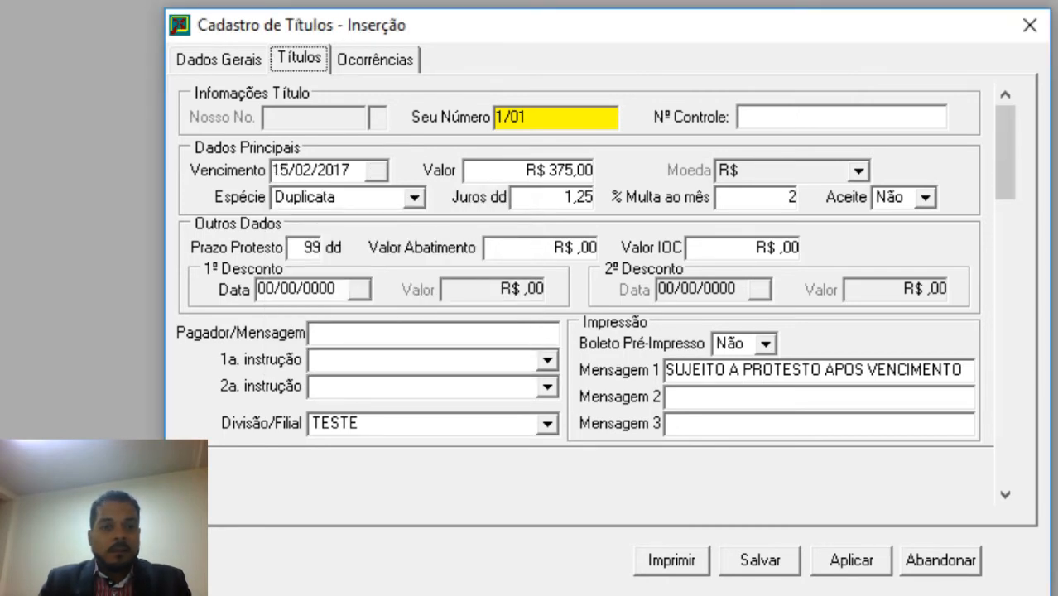
# Step: Decline replicating the Vencimento change to the other titles and check the Vencimento of installments 1/02 to 1/04, returning to 1/01
pyautogui.click(759, 560)
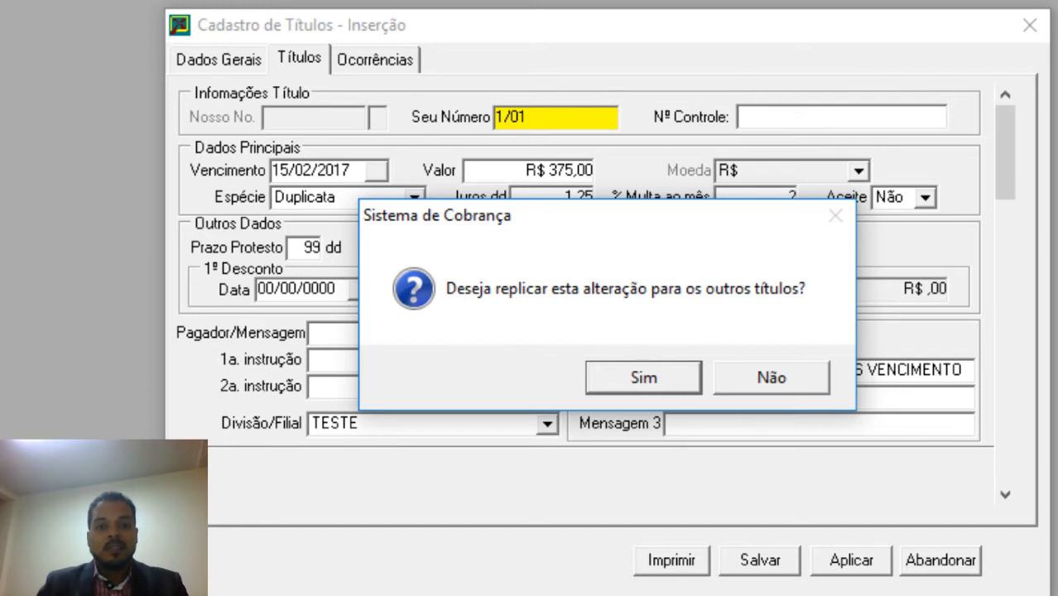
pyautogui.press('Right')
pyautogui.press('Return')
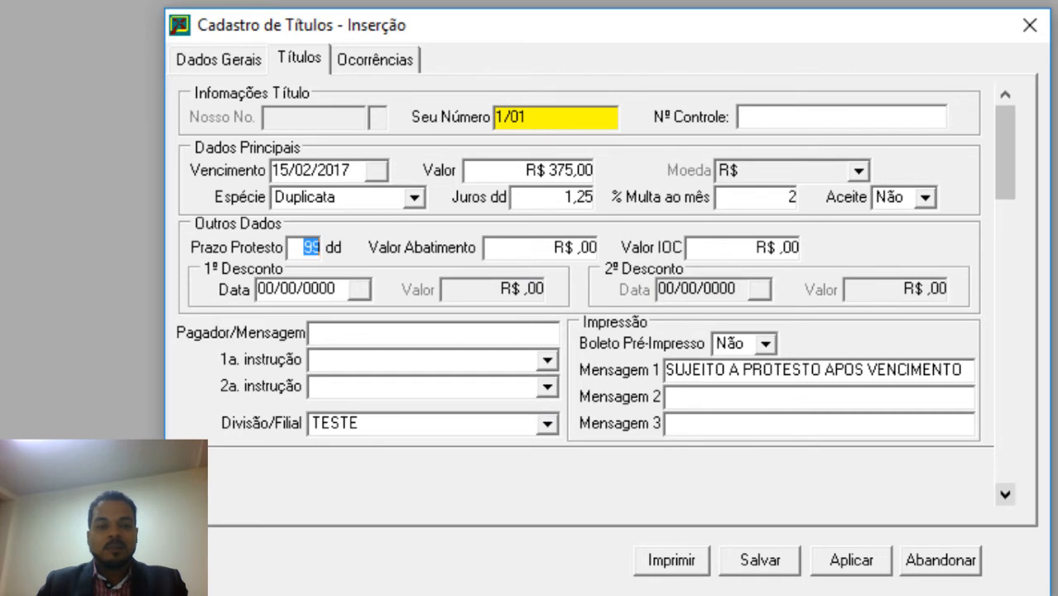
pyautogui.click(1004, 494)
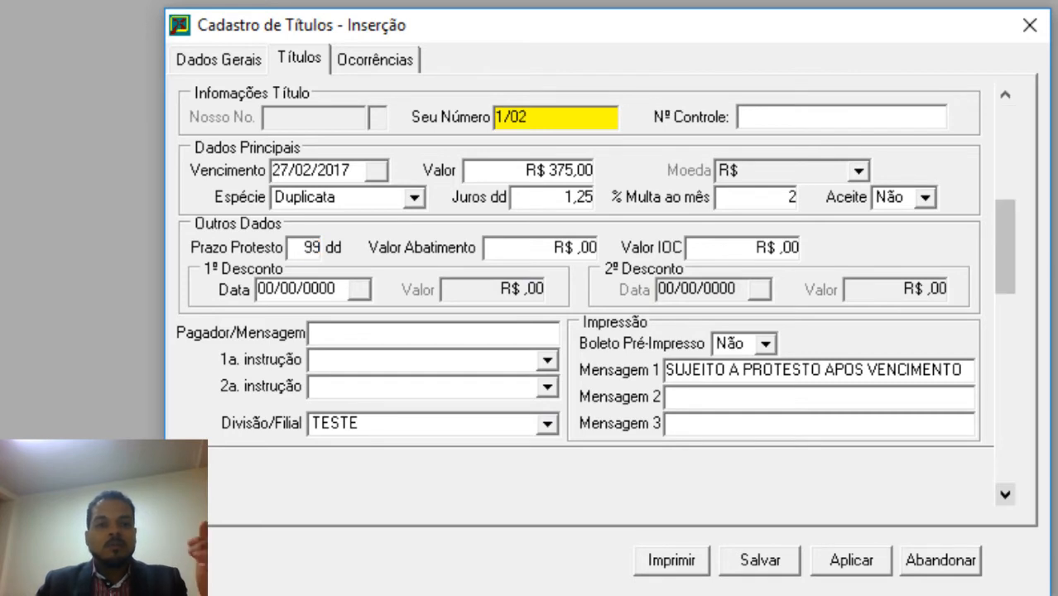
pyautogui.click(1005, 495)
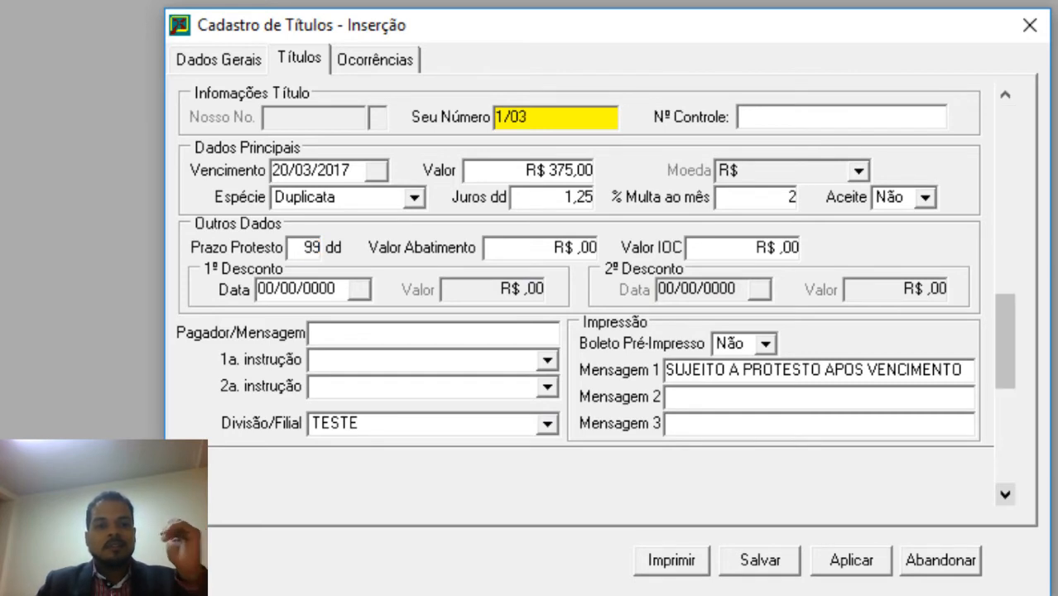
pyautogui.click(1005, 495)
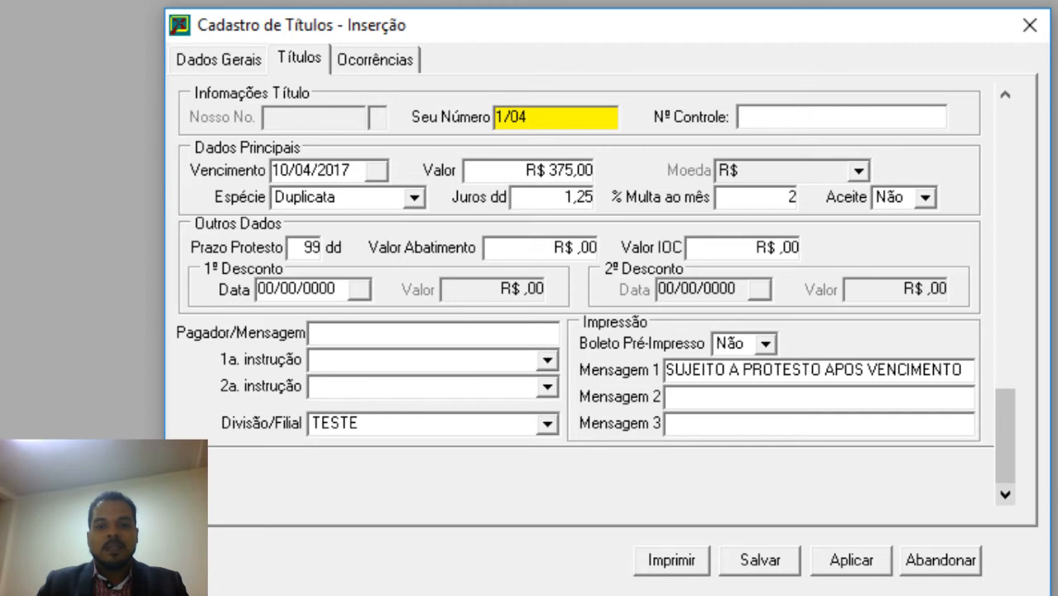
pyautogui.moveTo(1005, 443); pyautogui.dragTo(1005, 158)
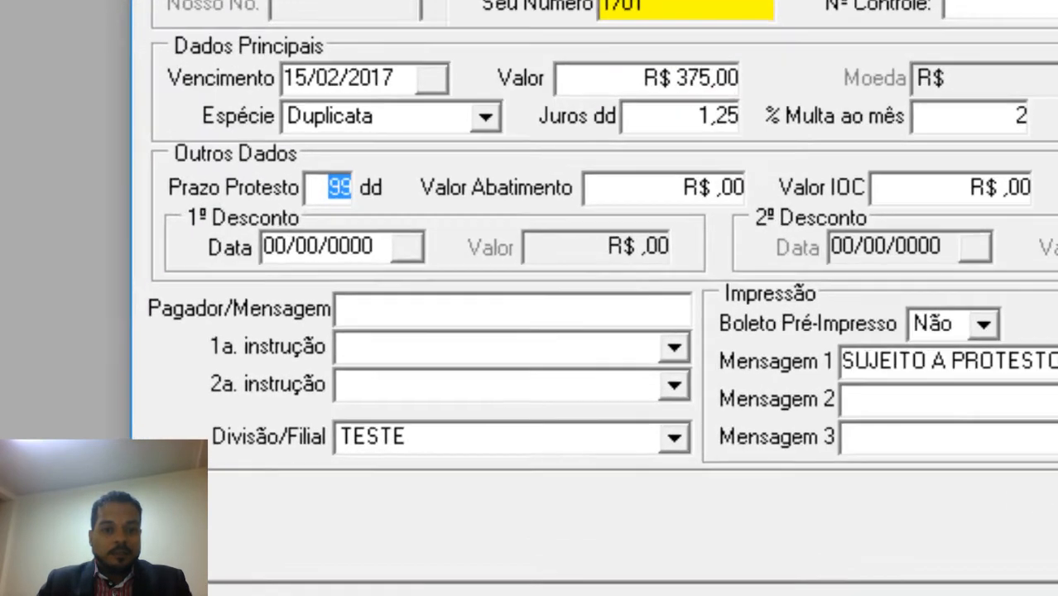
# Step: Set the Prazo Protesto of installment 1/01 to 5 days and answer the replication prompt
pyautogui.click(328, 187)
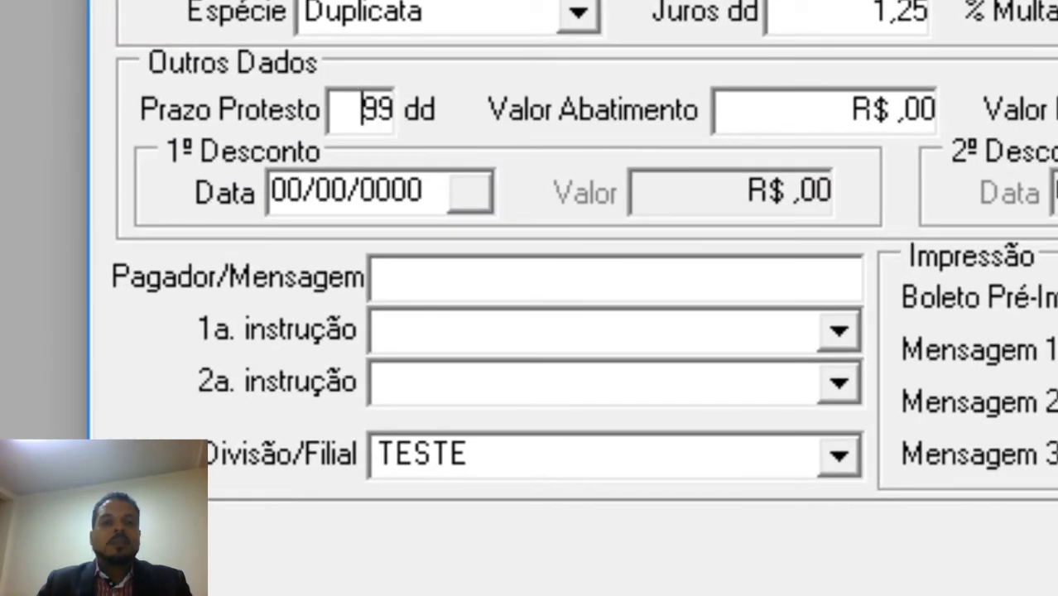
pyautogui.hotkey('shift', 'End')
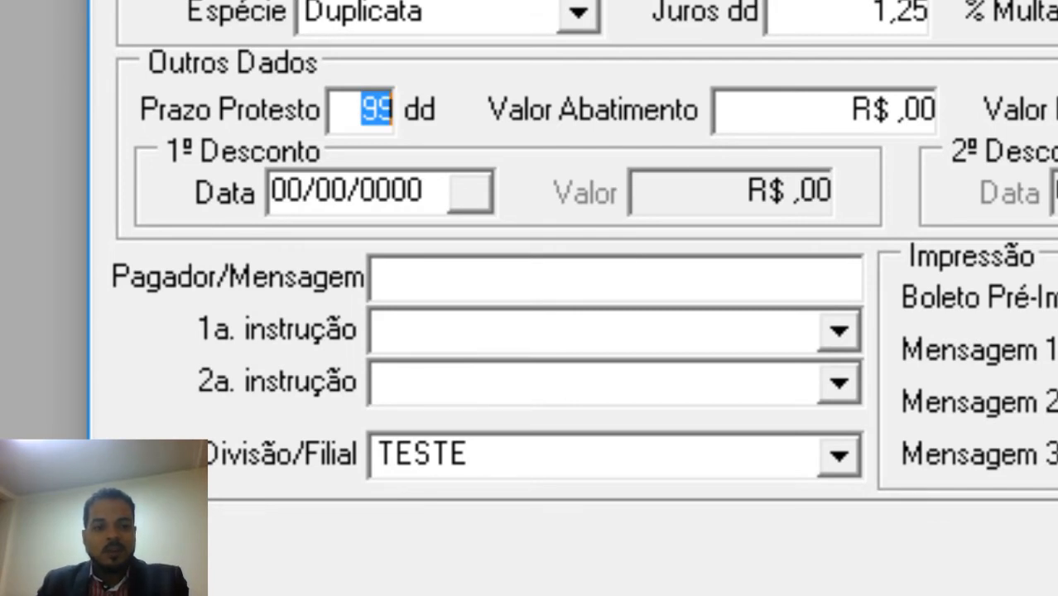
pyautogui.write('5')
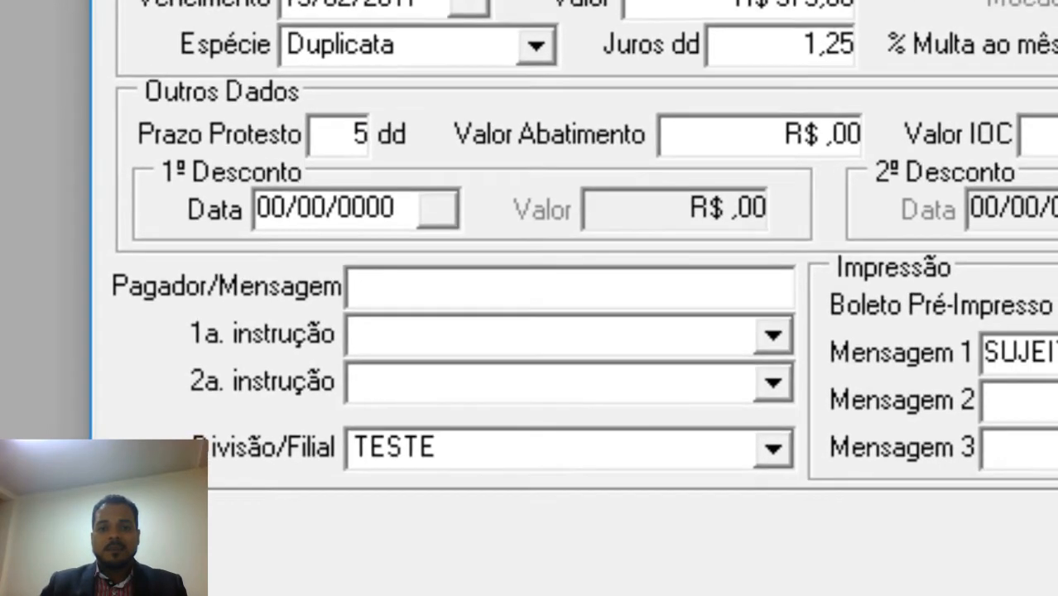
pyautogui.press('Tab')
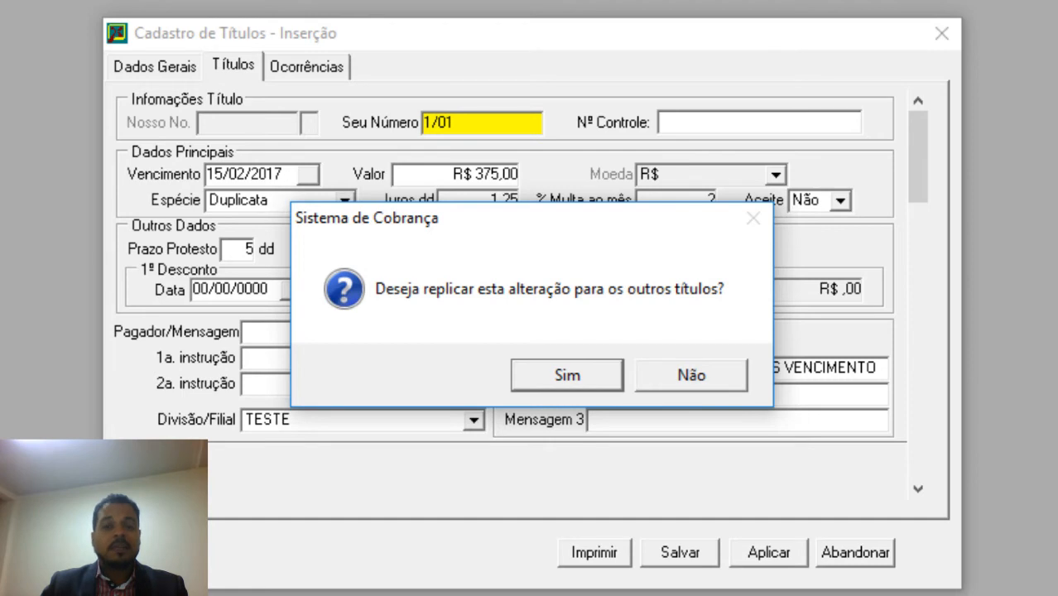
pyautogui.press('Tab')
pyautogui.press('Return')
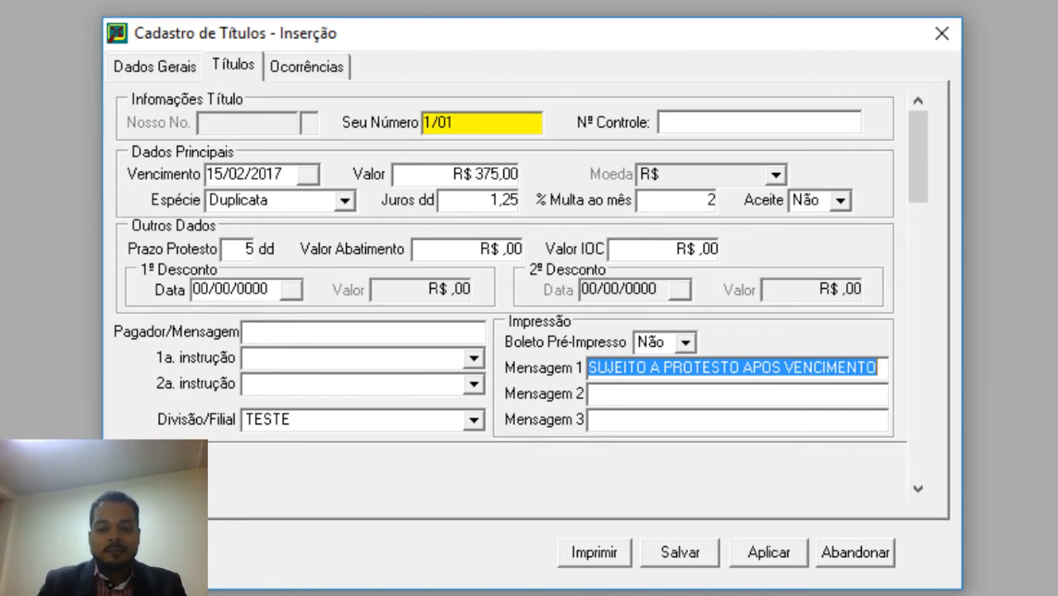
# Step: Replace Mensagem 1 with PROTESTAR APOS 5 DIAS DO VENCIMENTO and replicate the change to the other titles
pyautogui.write('PROTESTAR AP')
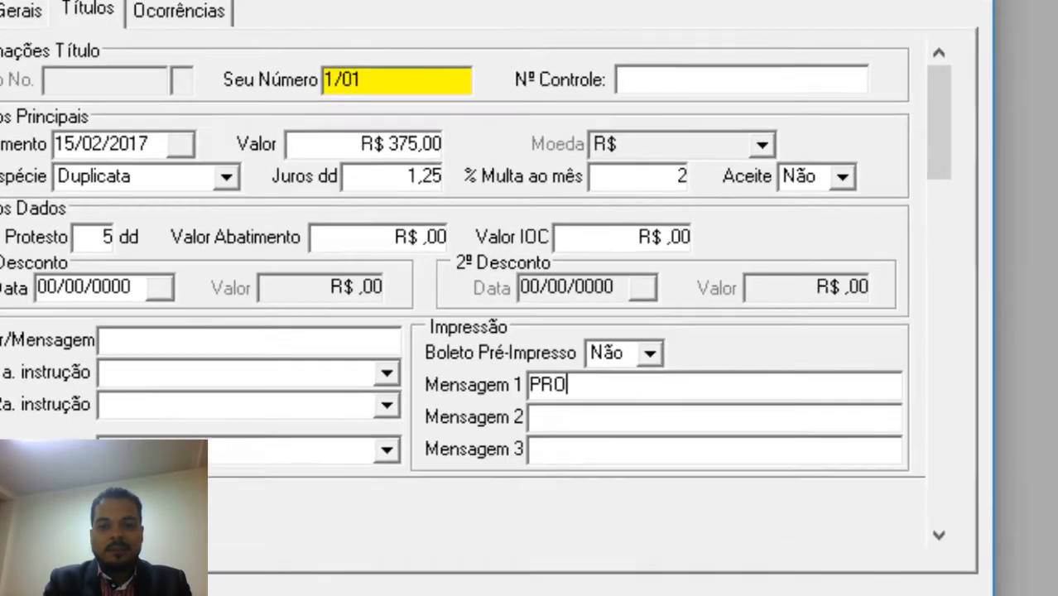
pyautogui.write('OS ')
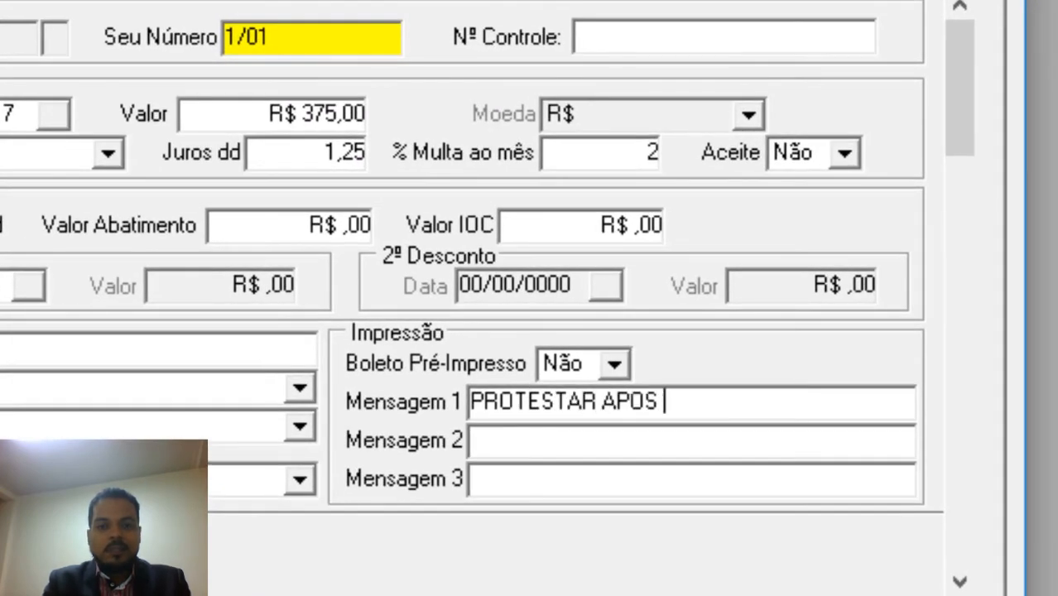
pyautogui.write('5 DIAS DO VENCIMENTO')
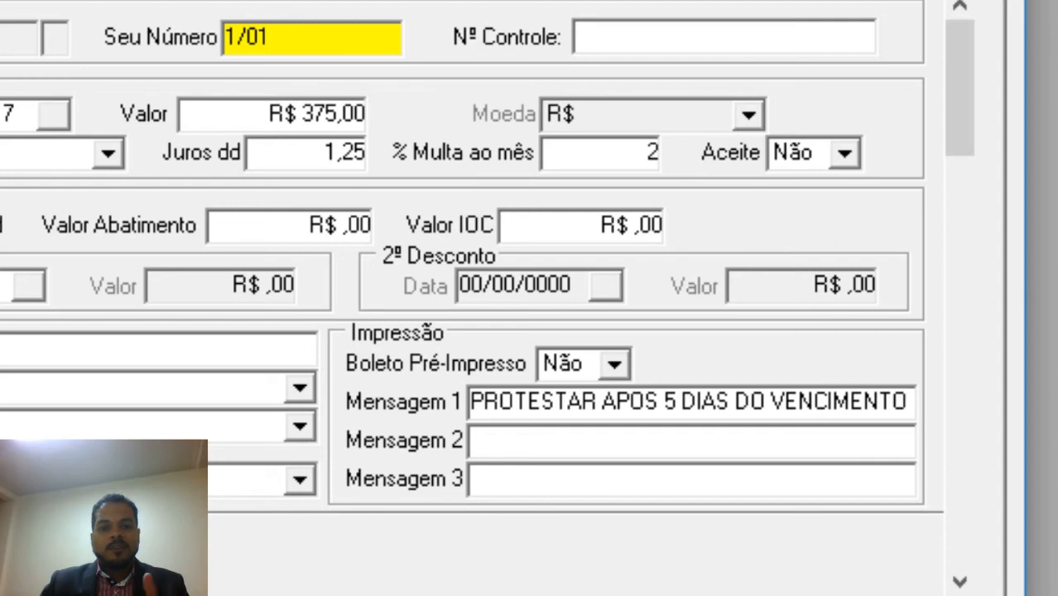
pyautogui.click(488, 431)
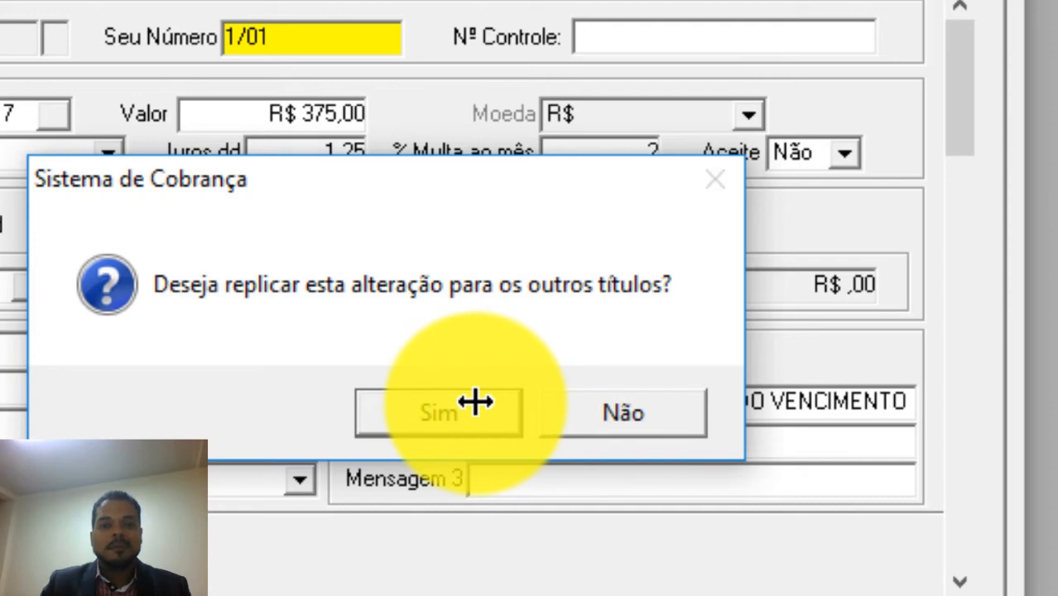
pyautogui.click(469, 403)
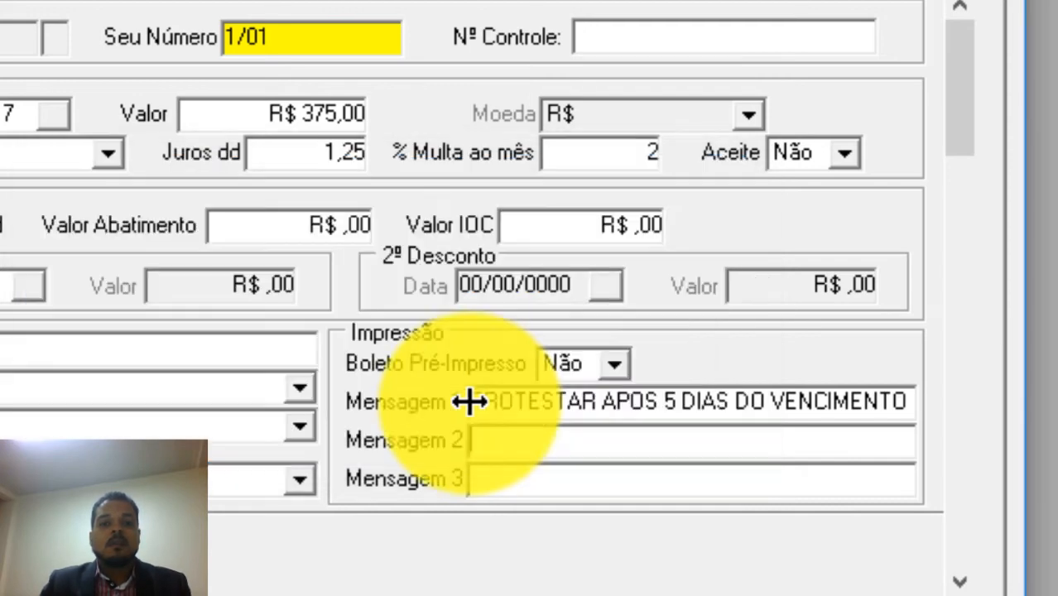
# Step: Review the remaining message lines, the Juros dd and % Multa ao mês values and the Ocorrências list, returning to the title details
pyautogui.click(508, 443)
pyautogui.click(503, 474)
pyautogui.click(512, 435)
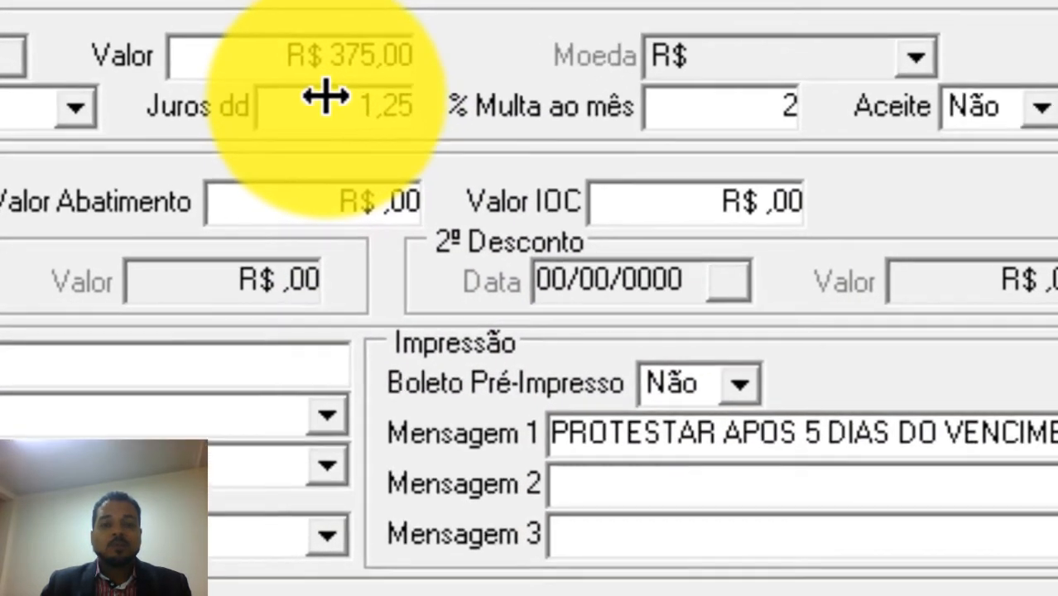
pyautogui.click(325, 98)
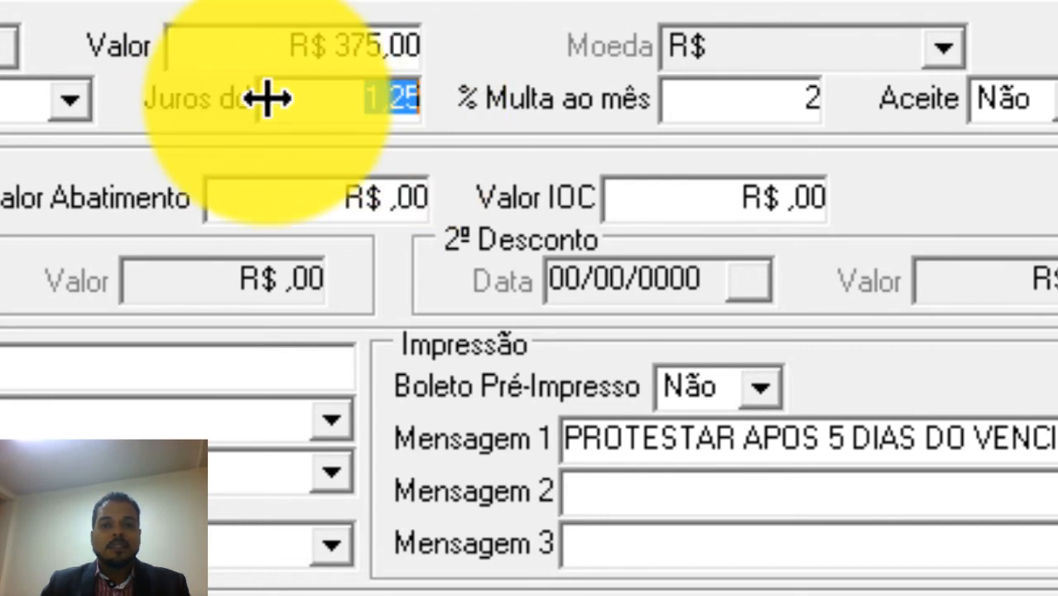
pyautogui.press('Tab')
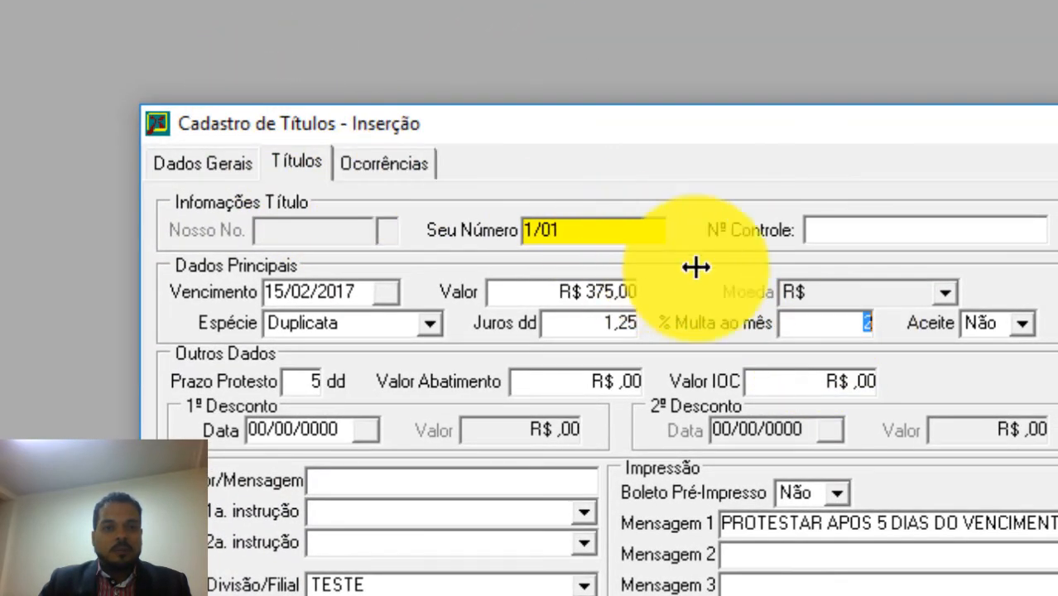
pyautogui.click(411, 158)
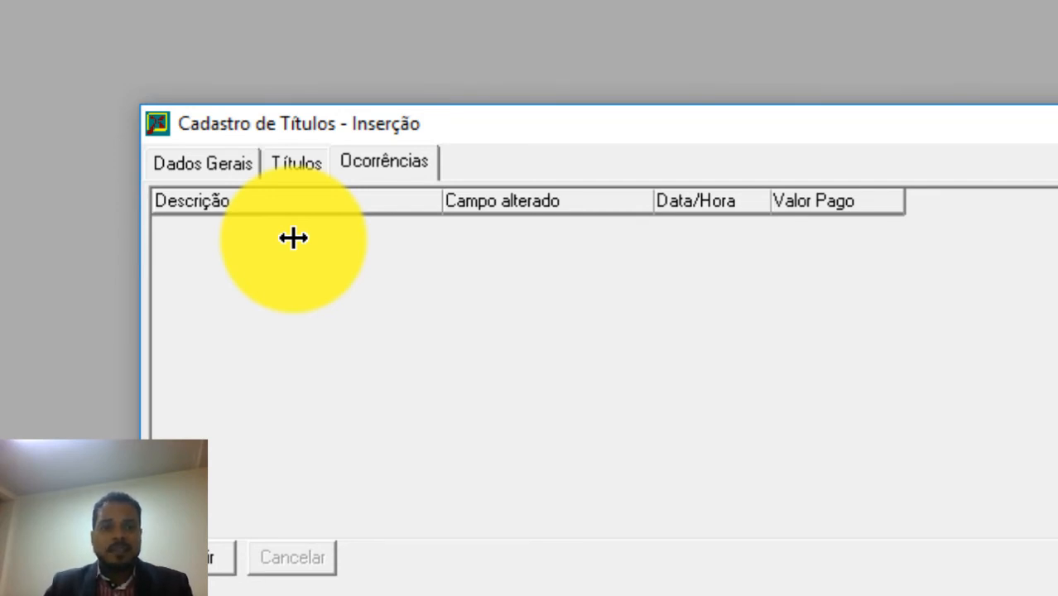
pyautogui.click(293, 157)
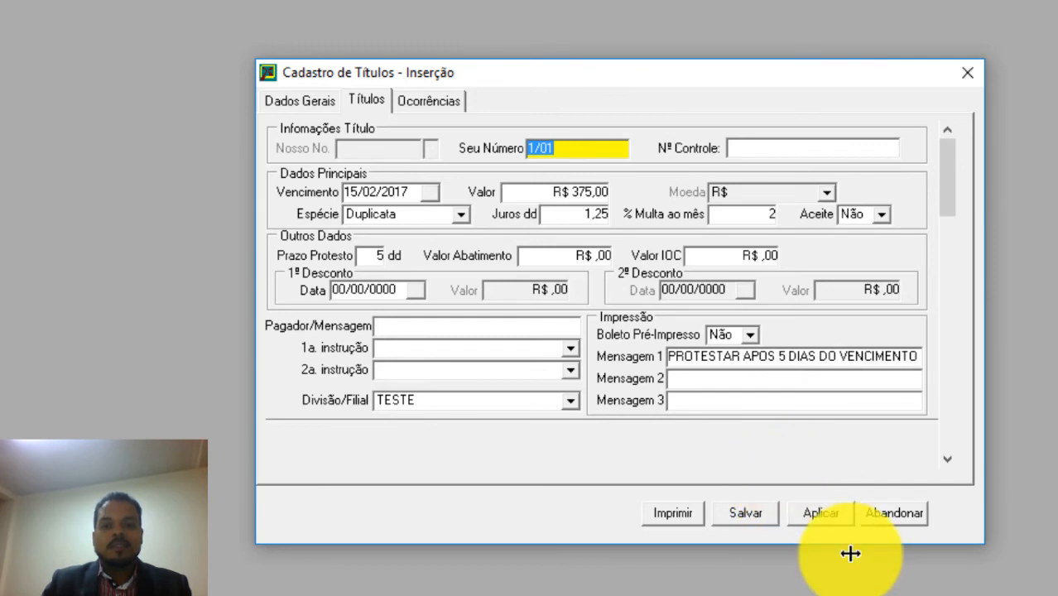
# Step: Save the four installments, confirm the database update and list all registered titles
pyautogui.click(743, 512)
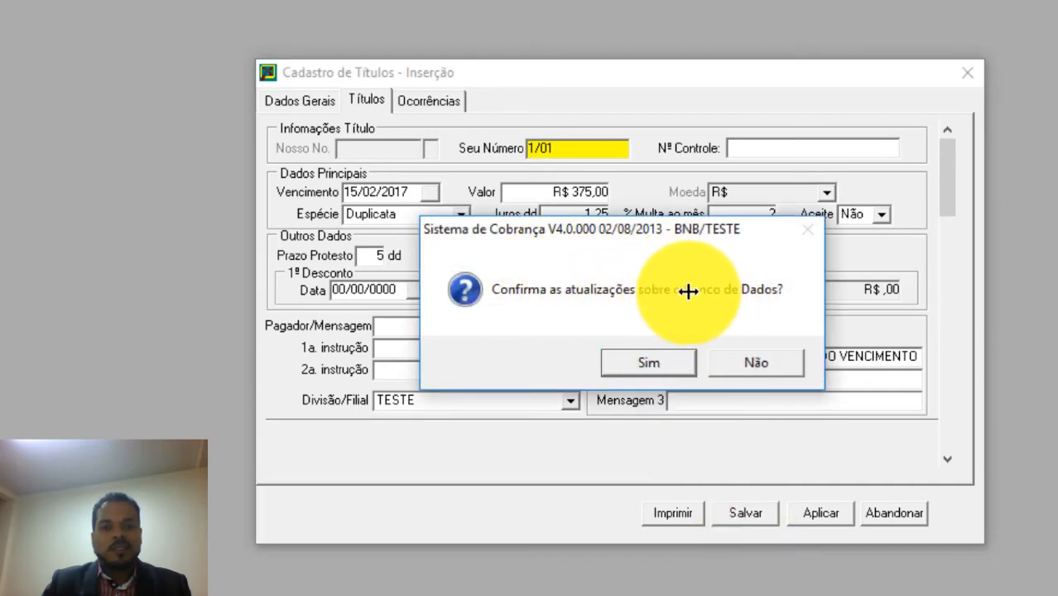
pyautogui.click(663, 358)
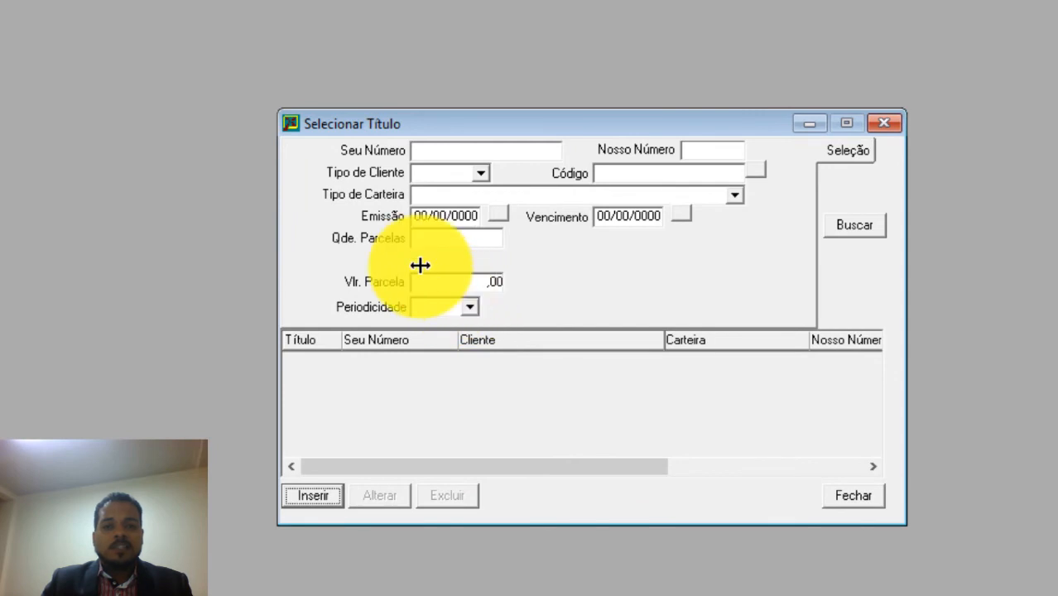
pyautogui.click(886, 223)
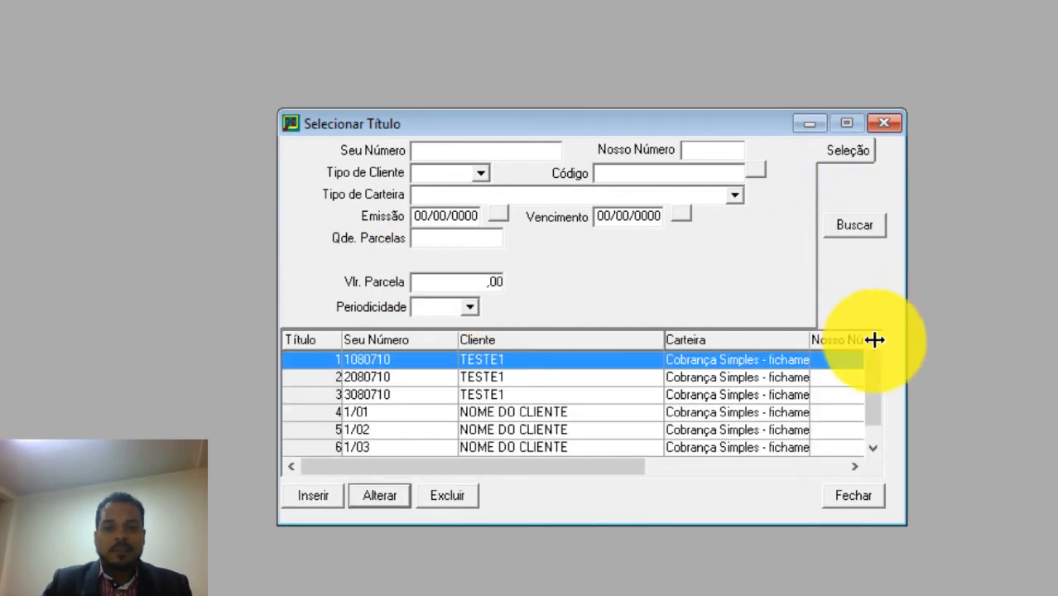
pyautogui.click(874, 445)
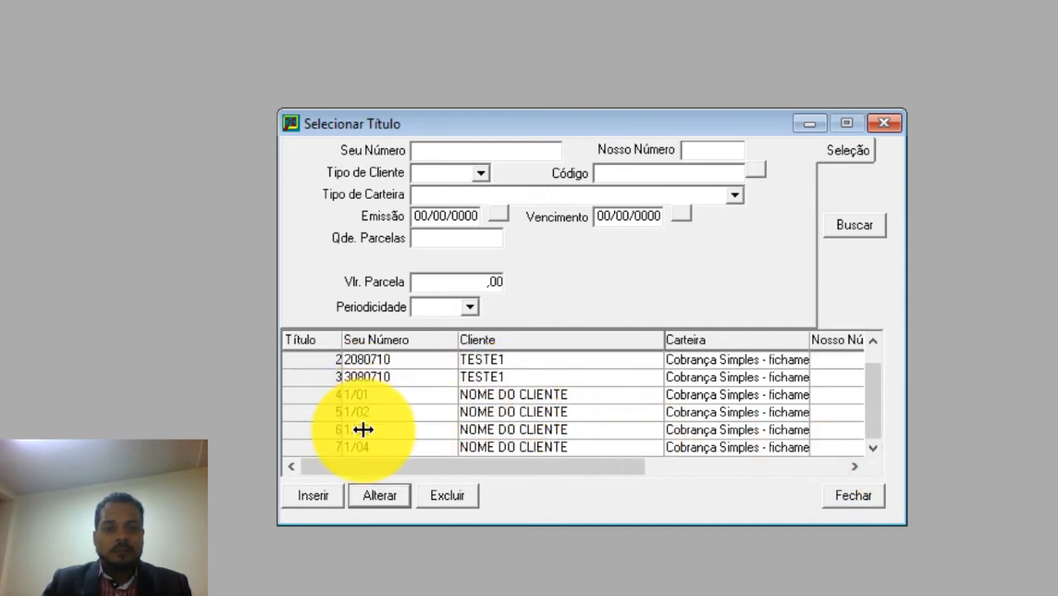
# Step: Open title 1/01, review its occurrences and title details, and leave it without saving changes
pyautogui.doubleClick(505, 392)
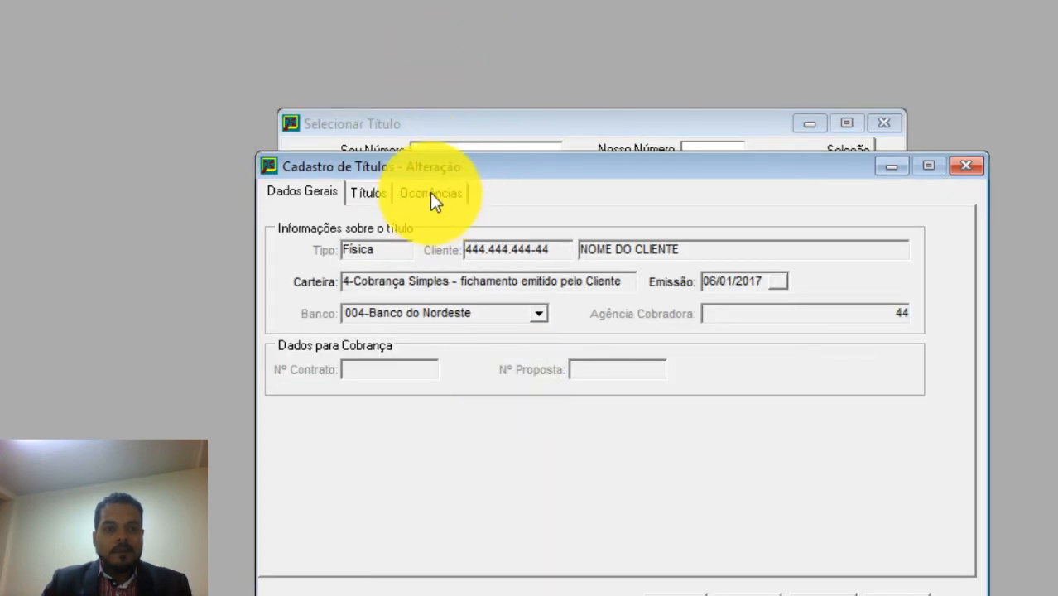
pyautogui.click(429, 192)
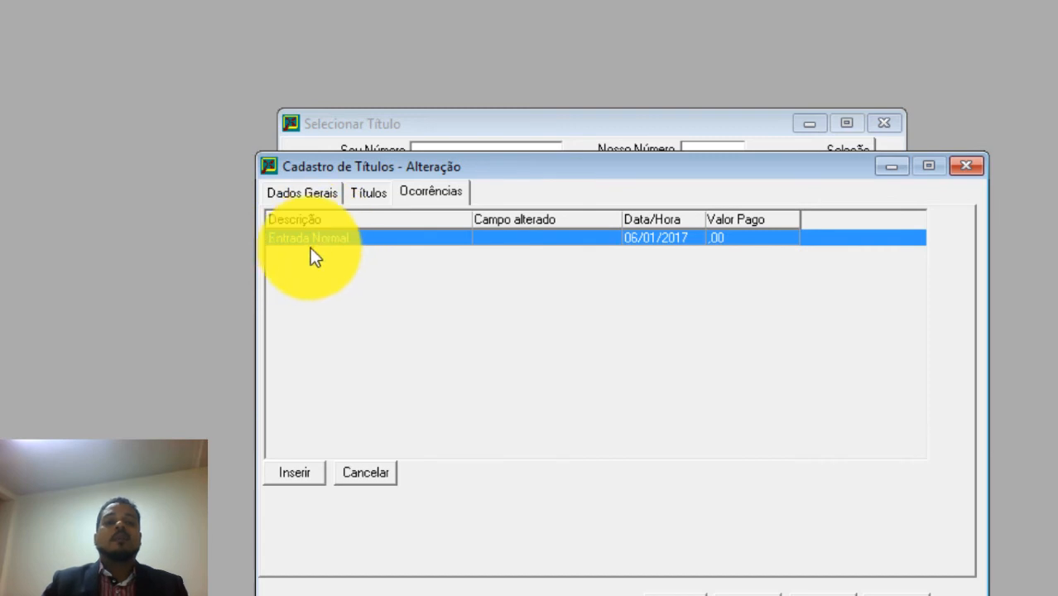
pyautogui.click(369, 192)
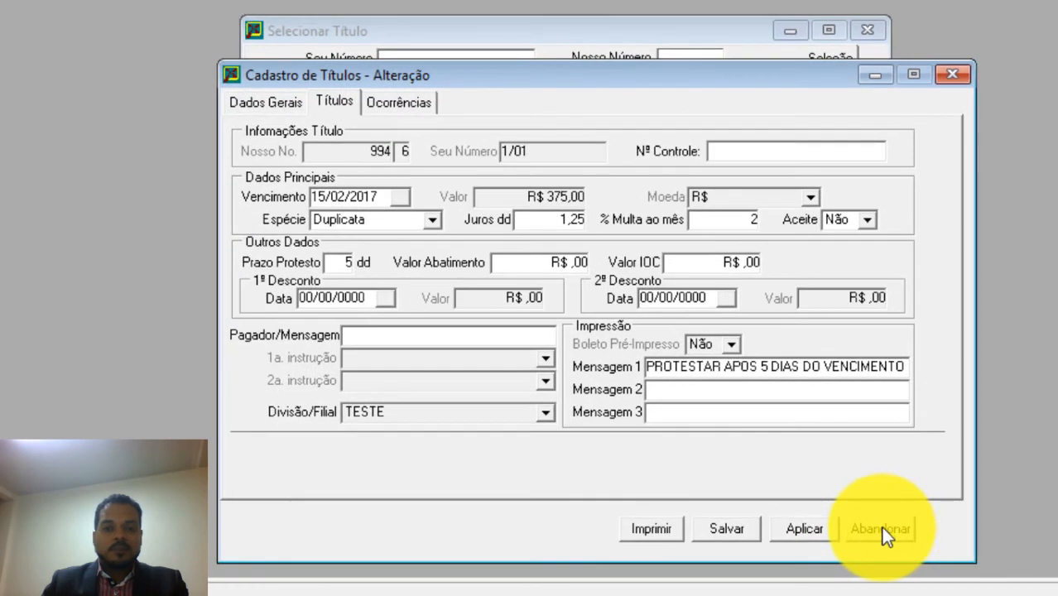
pyautogui.click(879, 578)
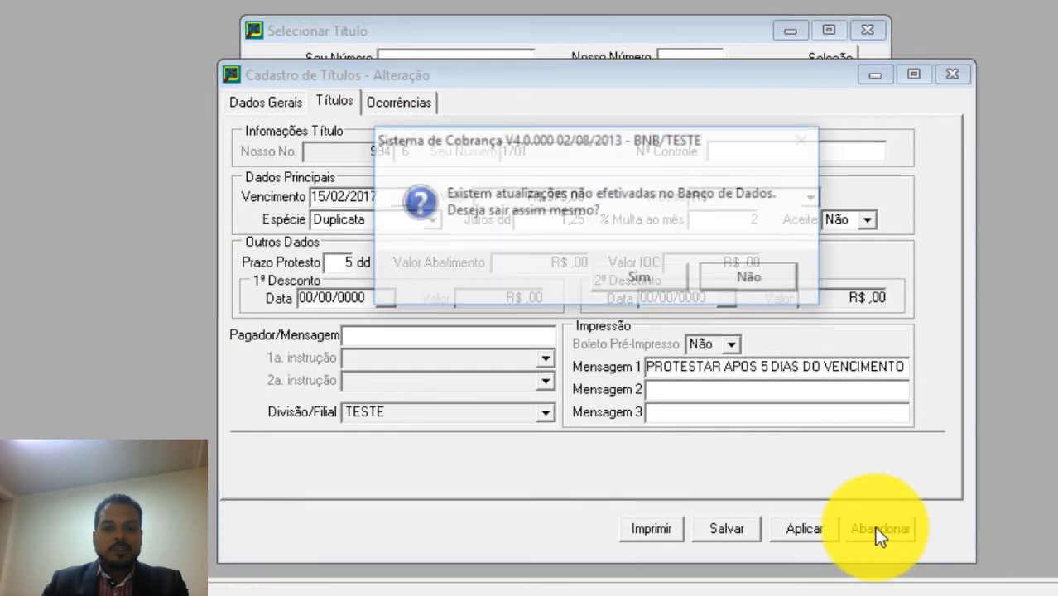
pyautogui.click(636, 278)
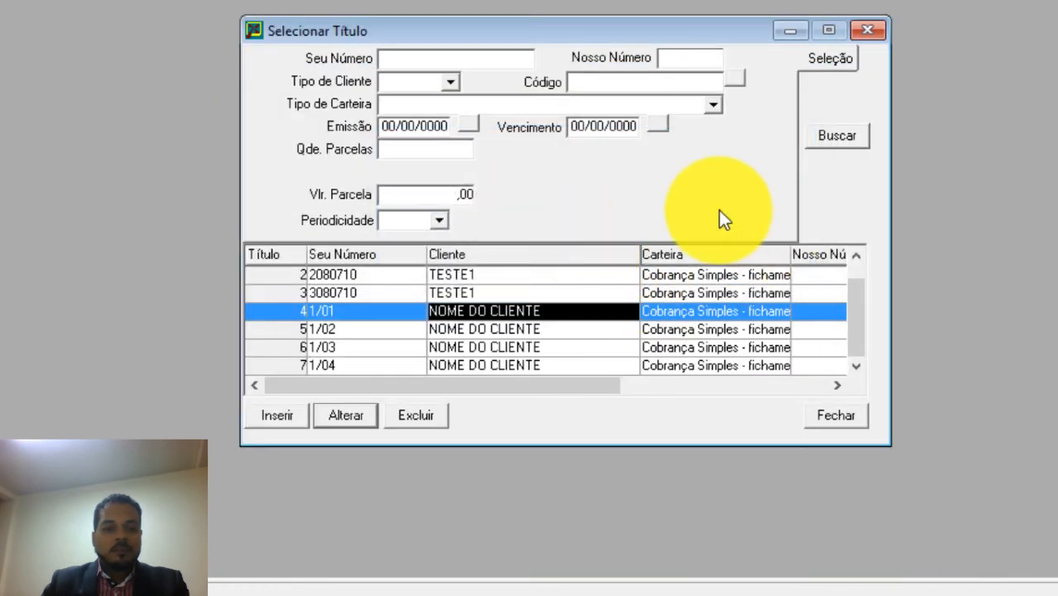
# Step: Start a new title with Seu Número 321 and Tipo de Cliente Física, selecting the client through the client search
pyautogui.click(277, 414)
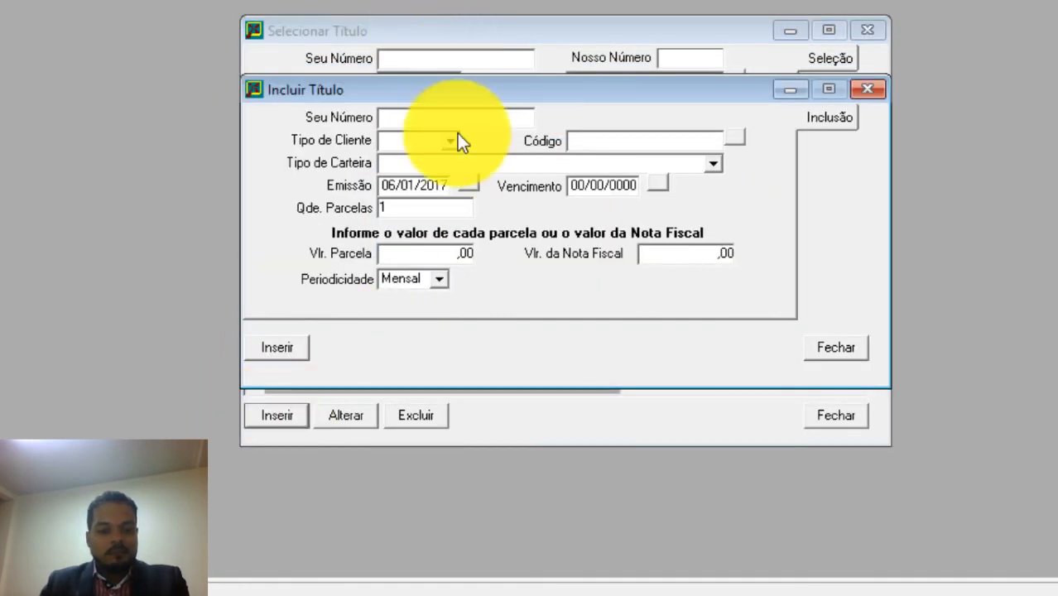
pyautogui.write('321')
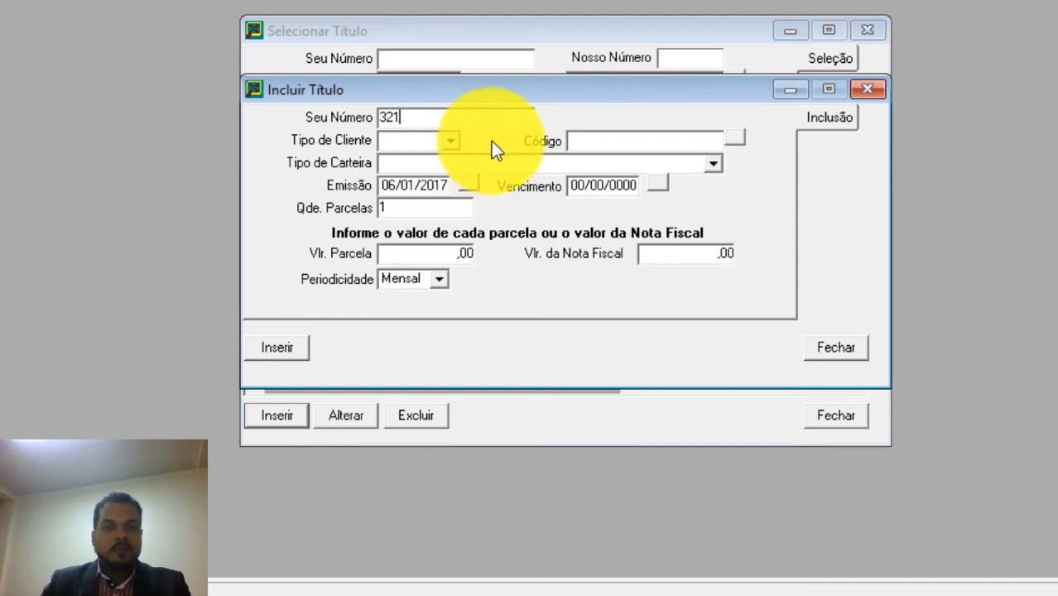
pyautogui.click(451, 140)
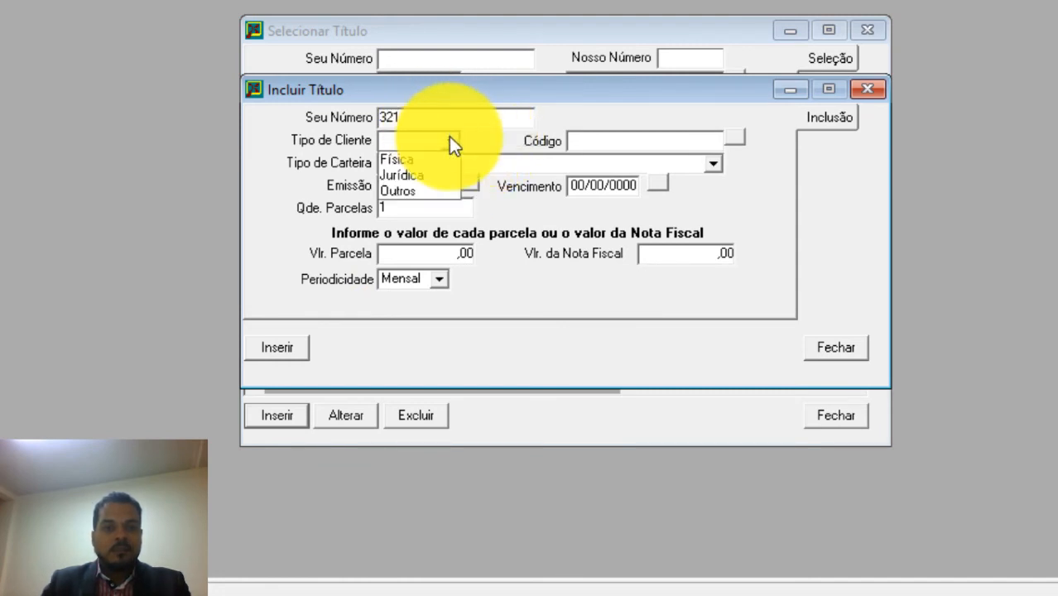
pyautogui.click(414, 161)
pyautogui.click(736, 135)
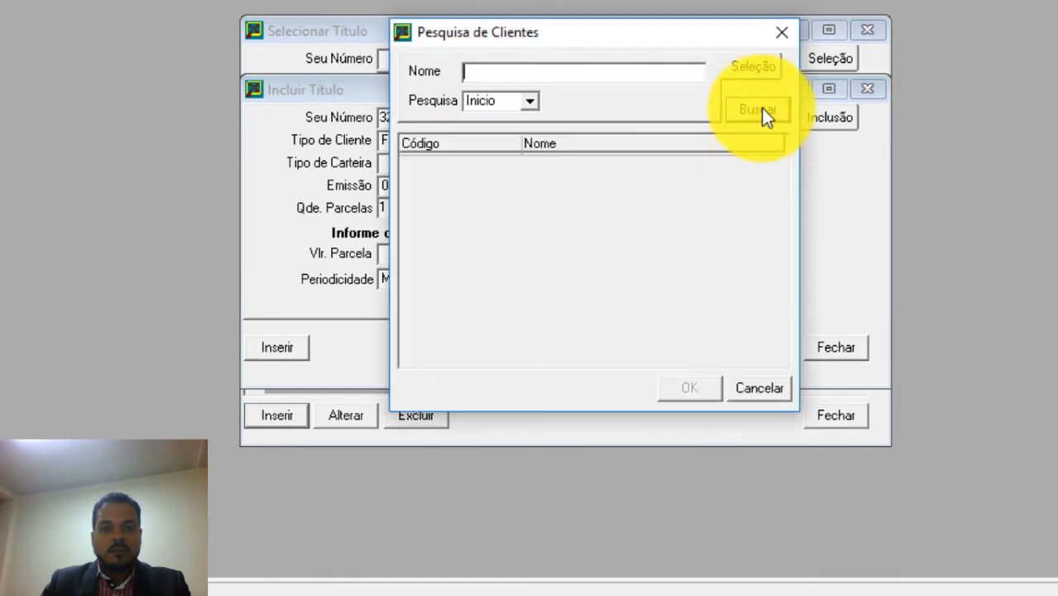
pyautogui.click(761, 108)
pyautogui.doubleClick(543, 296)
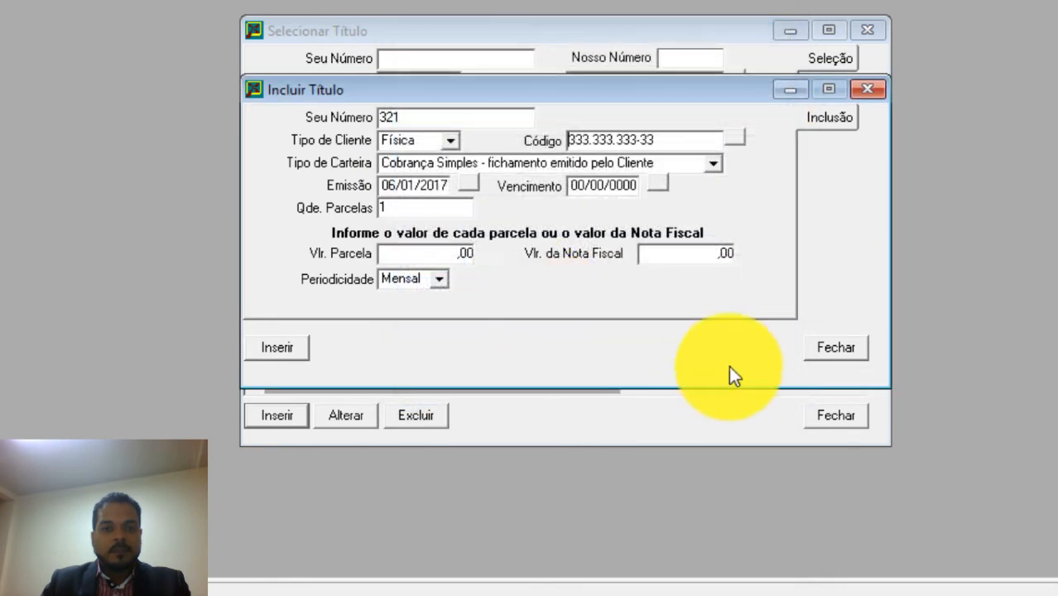
# Step: Set Vencimento to 25/01/2017 and Vlr. Parcela to 100,00 for the new title, and insert it
pyautogui.click(657, 184)
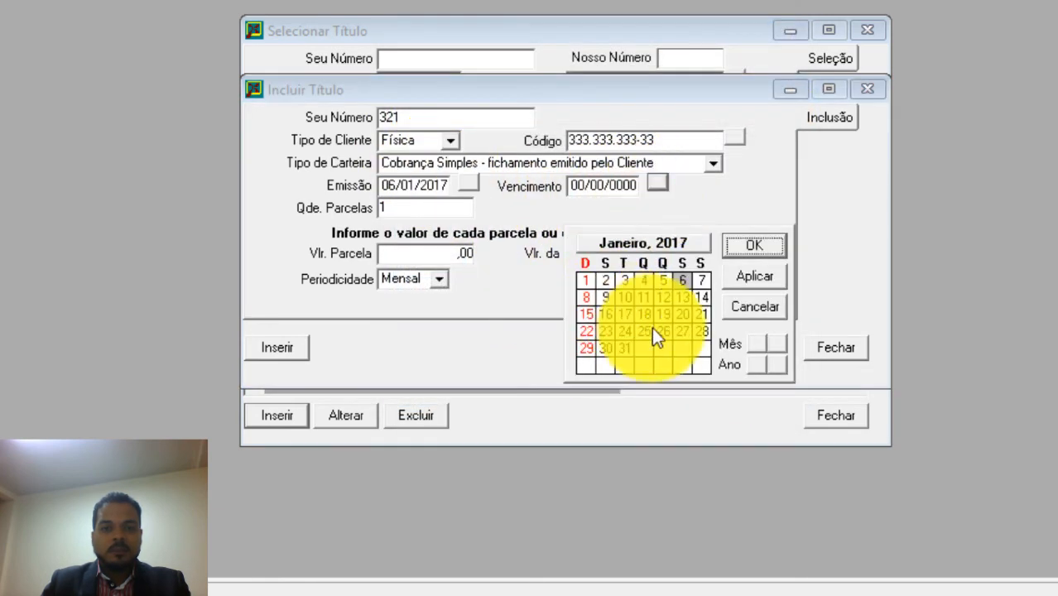
pyautogui.click(651, 330)
pyautogui.click(743, 248)
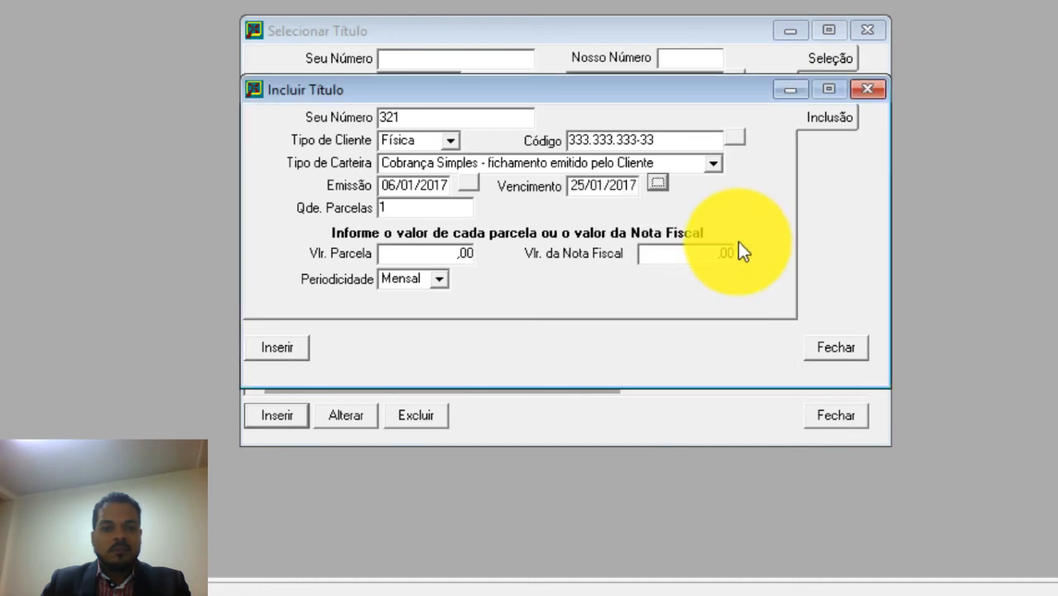
pyautogui.click(434, 257)
pyautogui.write('1')
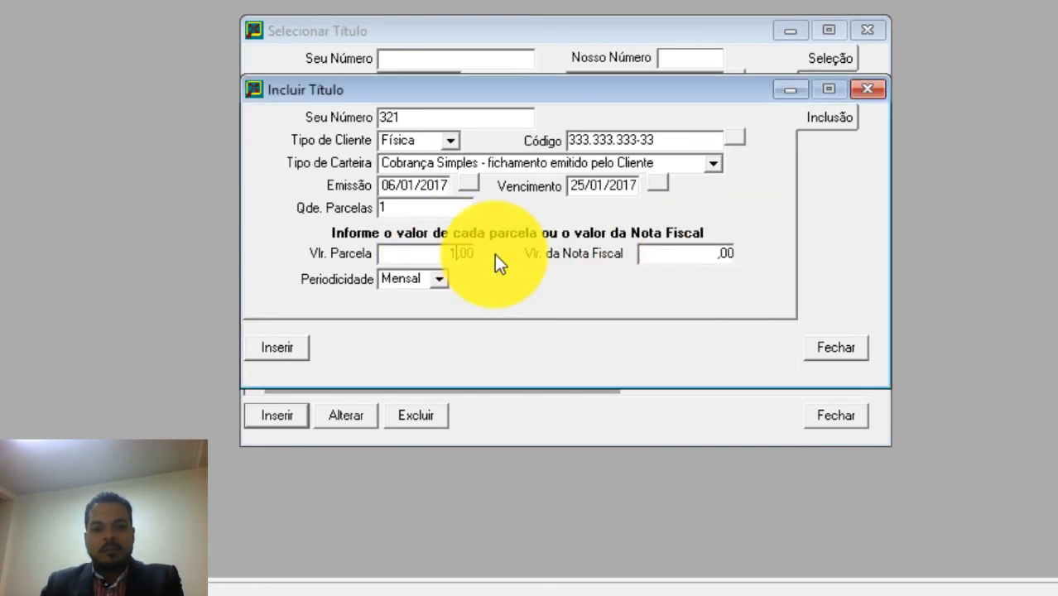
pyautogui.write('00')
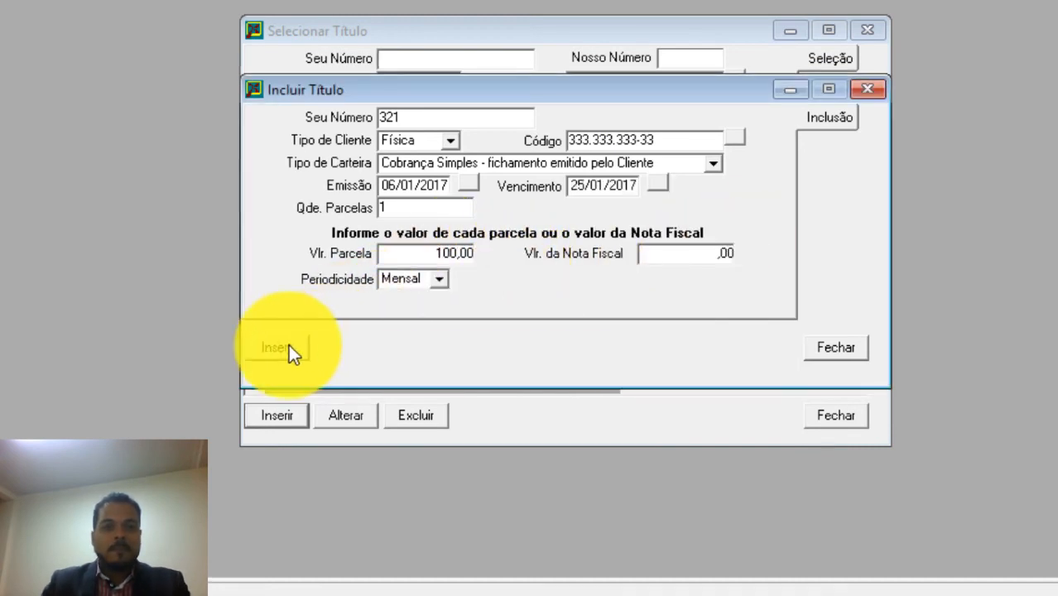
pyautogui.click(288, 347)
# Step: Clear Seu Número in the title details and save, letting the system generate the number and confirming the database update
pyautogui.click(331, 75)
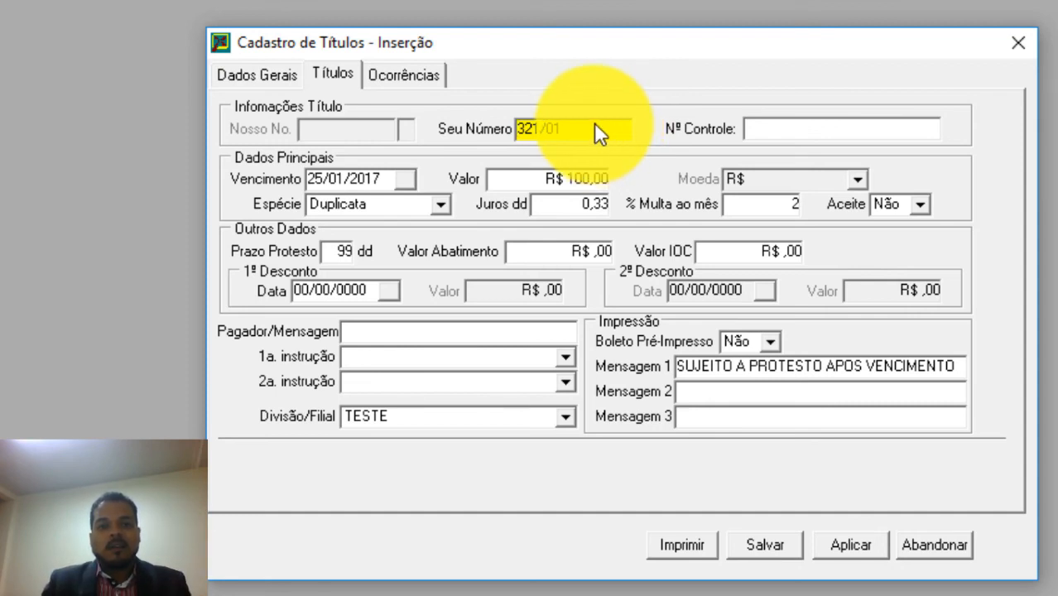
pyautogui.moveTo(594, 125); pyautogui.dragTo(472, 131)
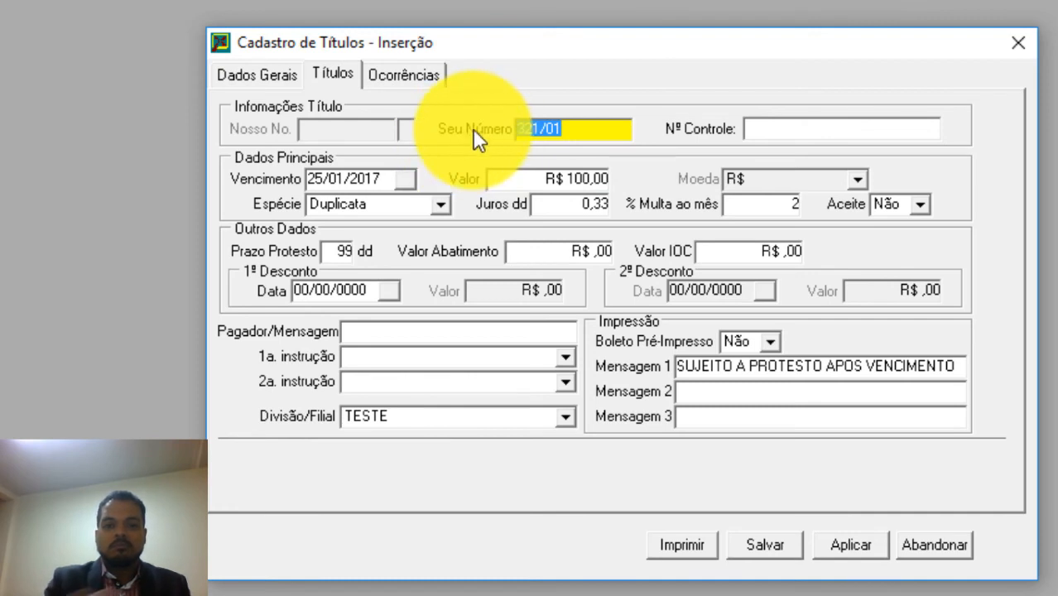
pyautogui.press('BackSpace')
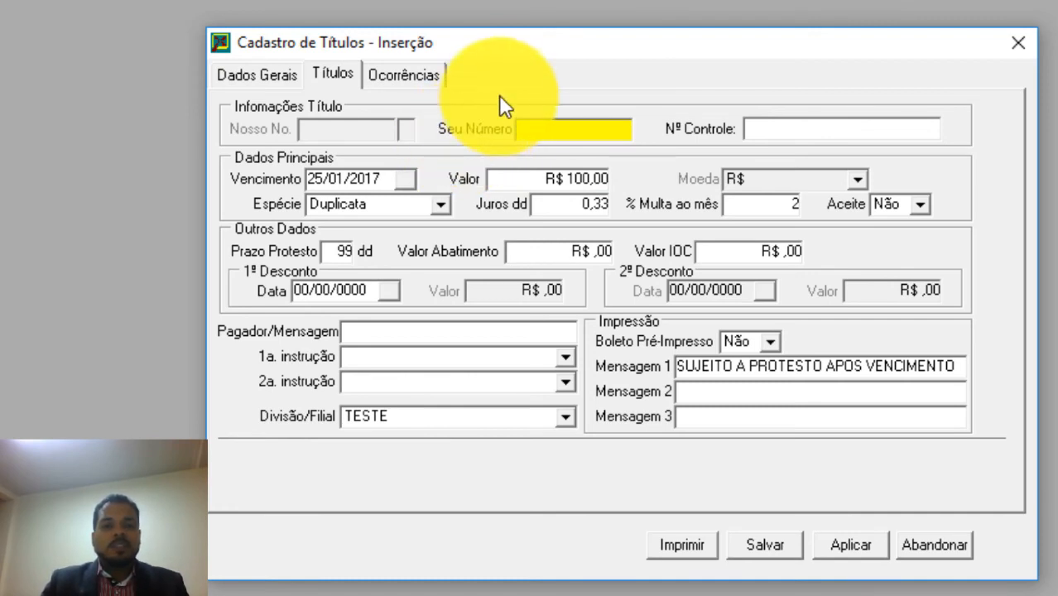
pyautogui.click(760, 544)
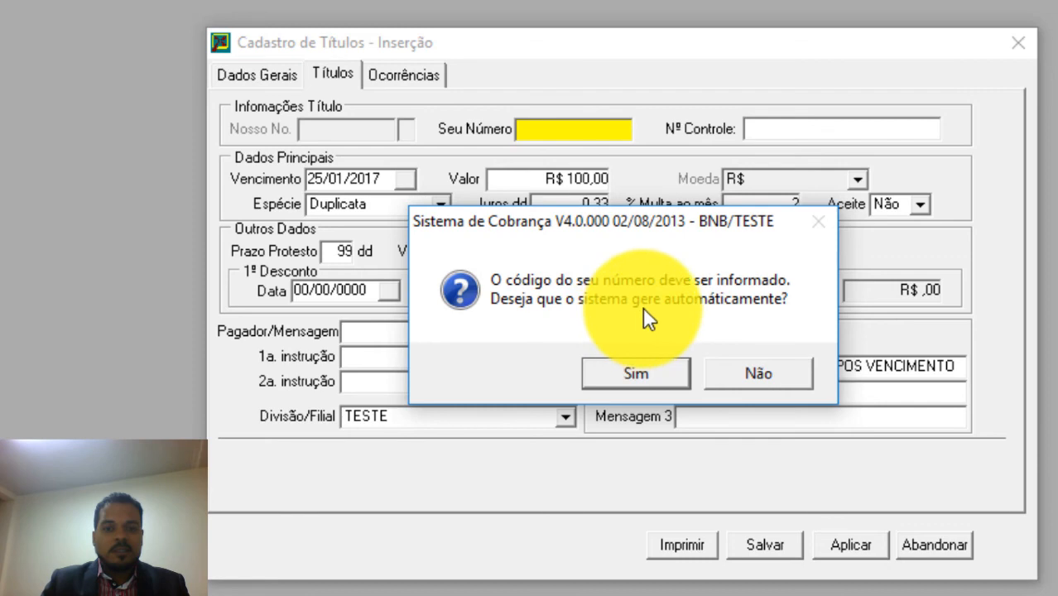
pyautogui.click(648, 377)
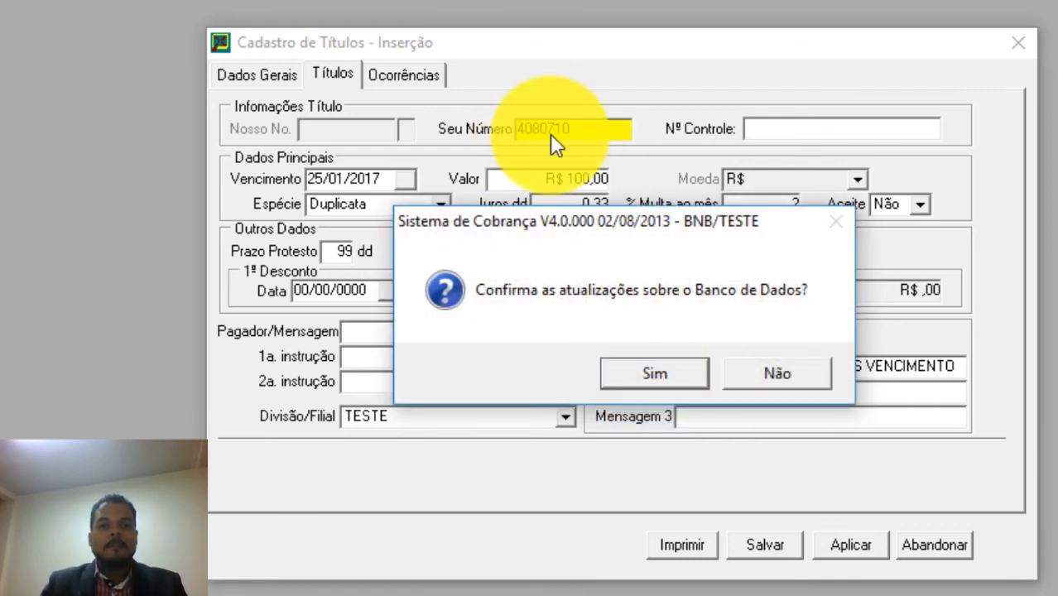
pyautogui.click(656, 375)
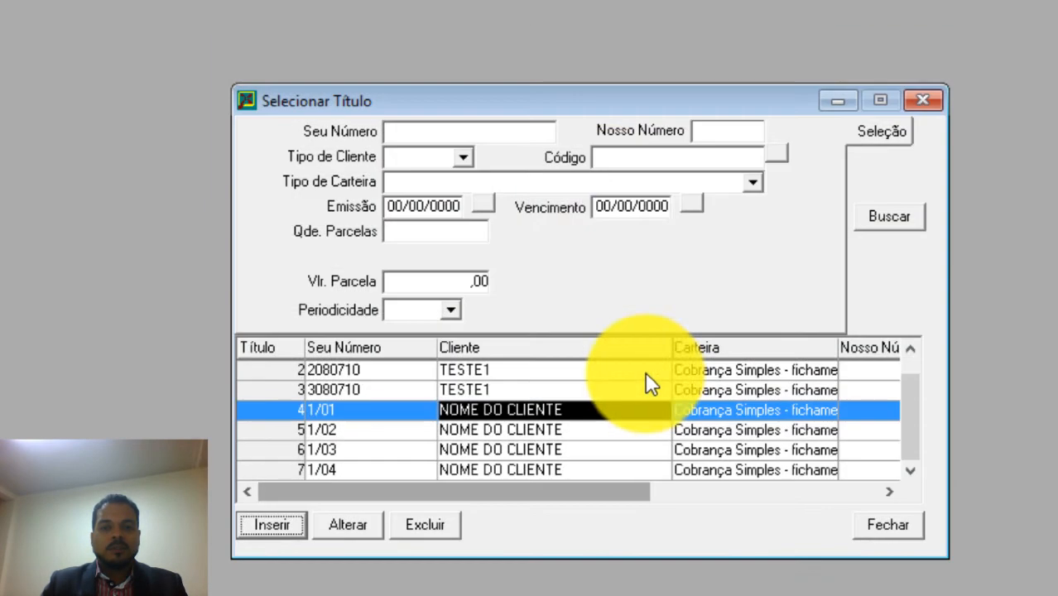
# Step: List all registered titles again, check the last TESTE1 entry, and close the title selection
pyautogui.click(886, 217)
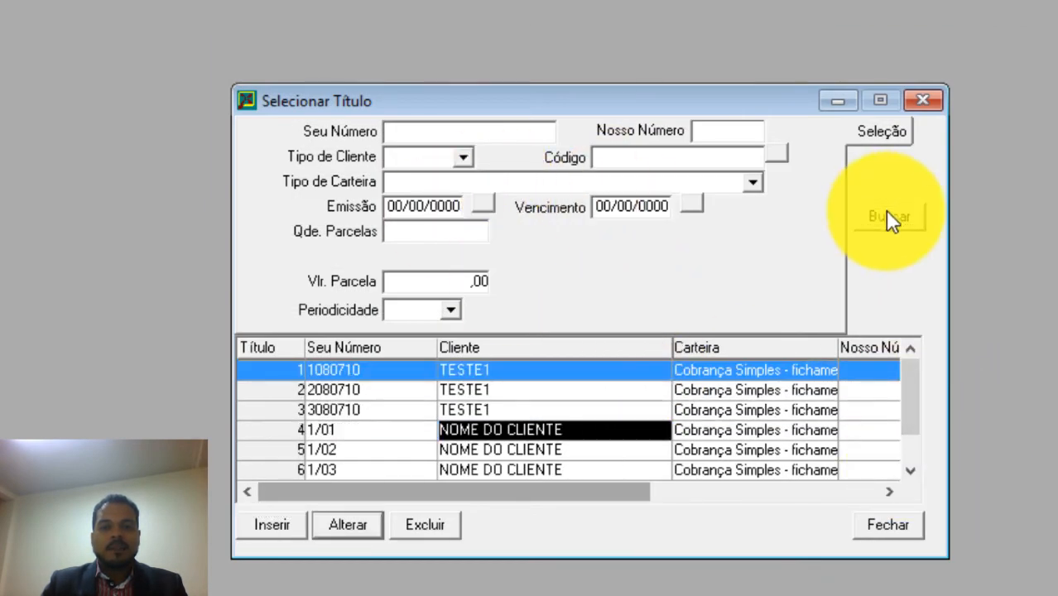
pyautogui.moveTo(908, 396); pyautogui.dragTo(901, 473)
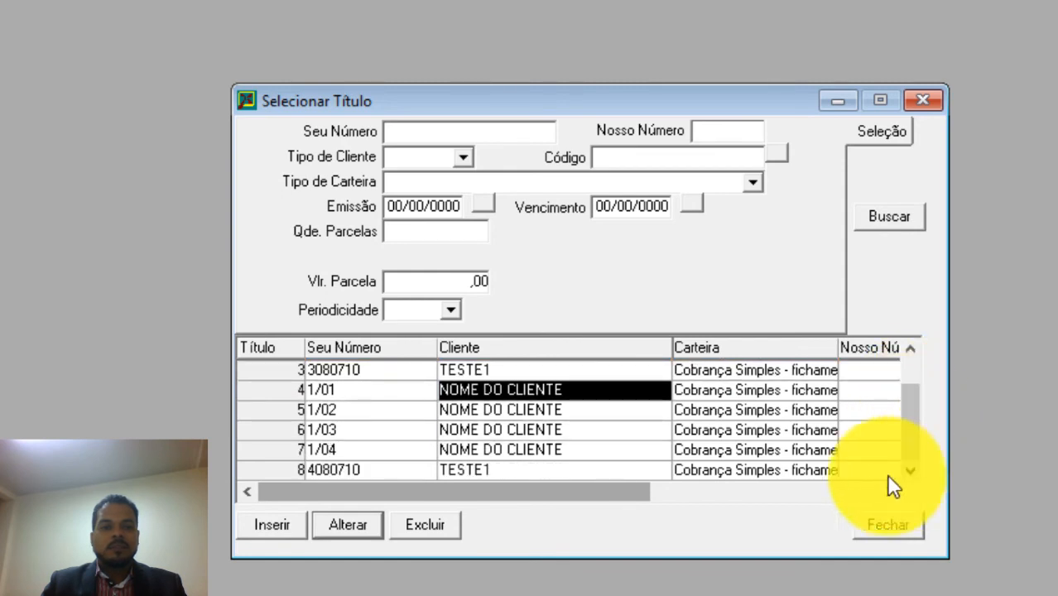
pyautogui.click(336, 469)
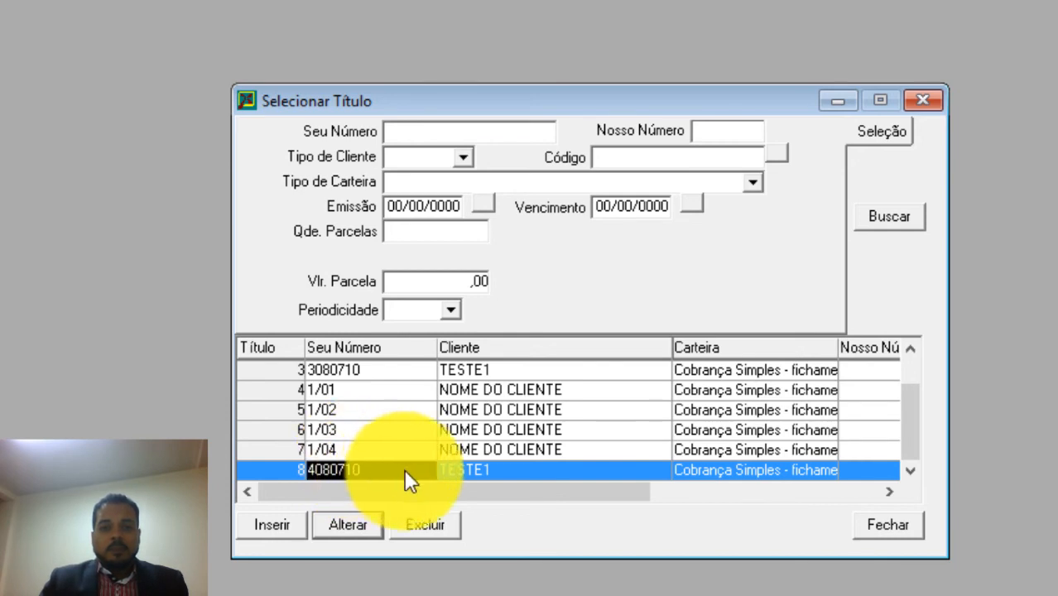
pyautogui.click(863, 530)
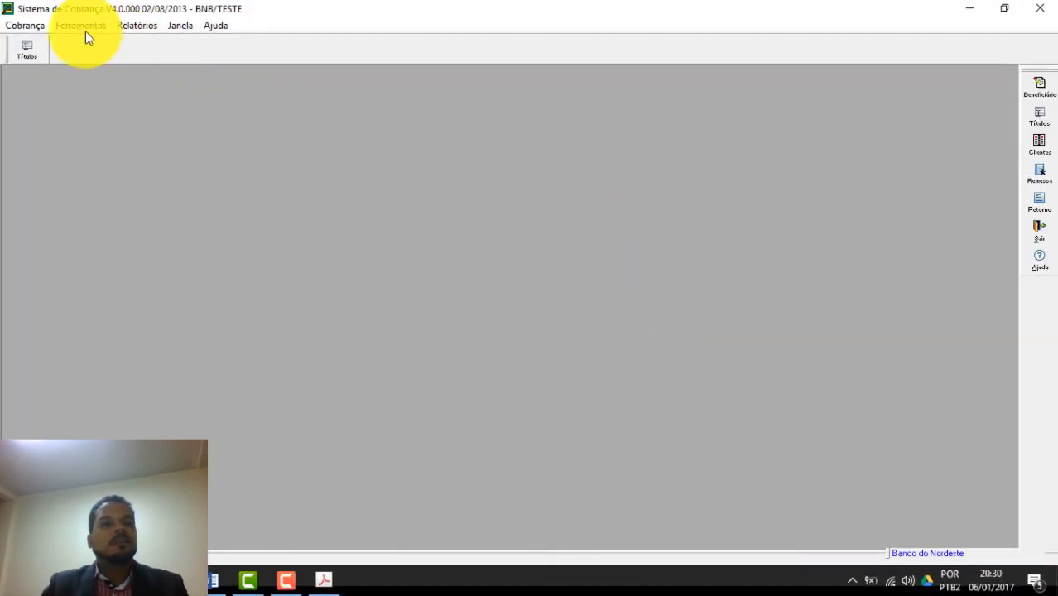
# Step: Open the selection for Impressão de Títulos and list the titles with Boleto Pré-Impresso and Já Impresso set to NÃO
pyautogui.click(33, 31)
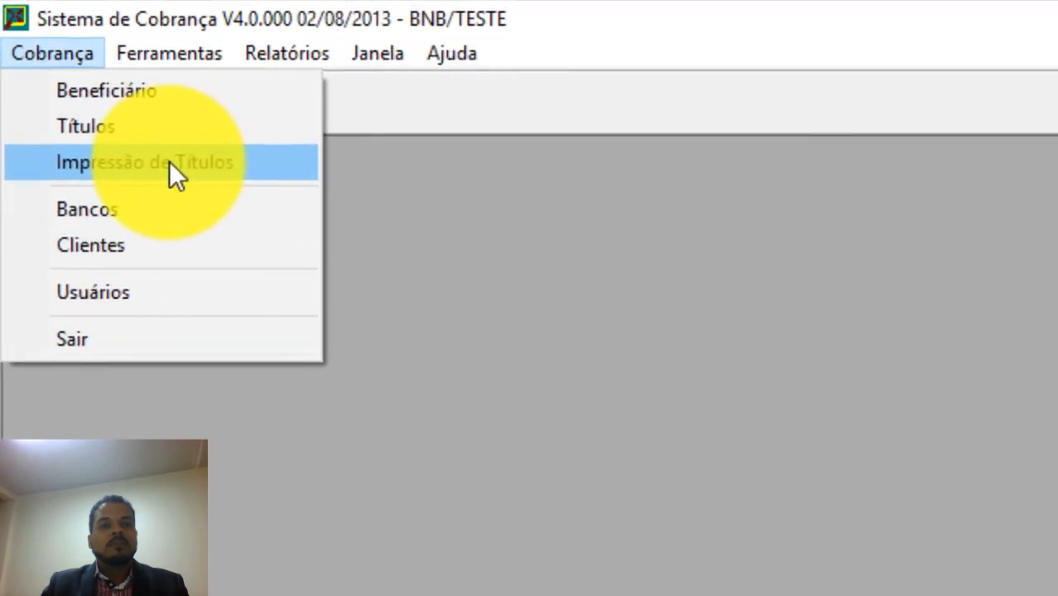
pyautogui.click(169, 160)
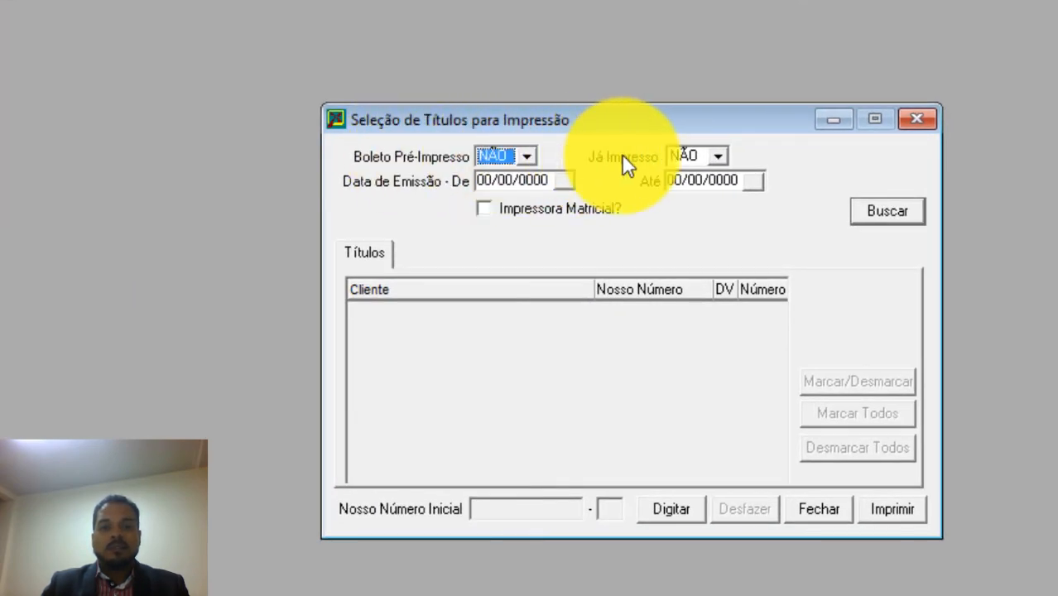
pyautogui.click(894, 211)
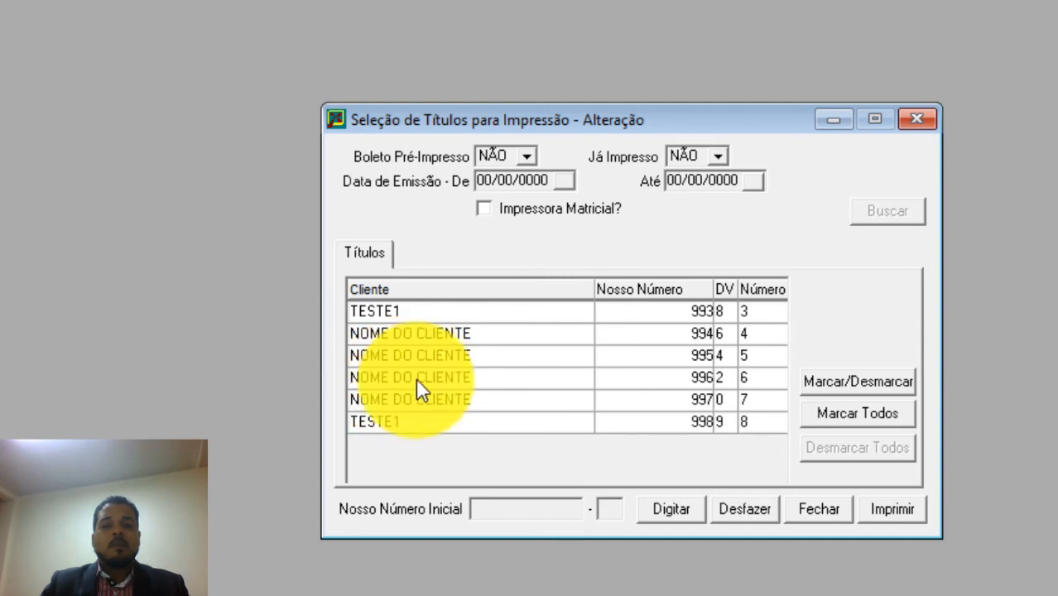
# Step: Try marking all listed titles for printing, and titles 7 and 4 individually, clearing the marks each time
pyautogui.click(861, 413)
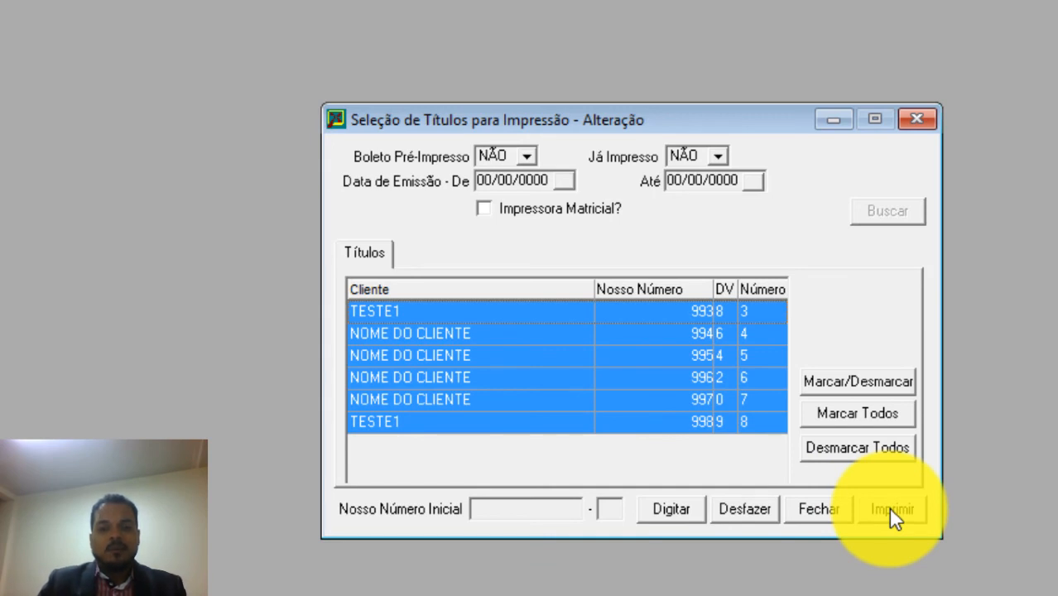
pyautogui.click(850, 444)
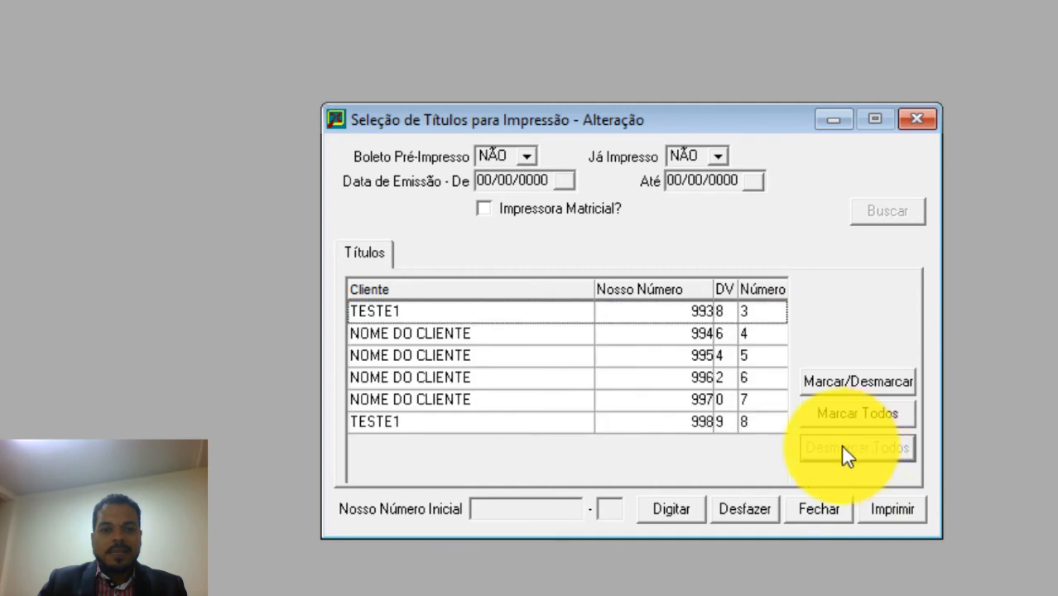
pyautogui.click(396, 355)
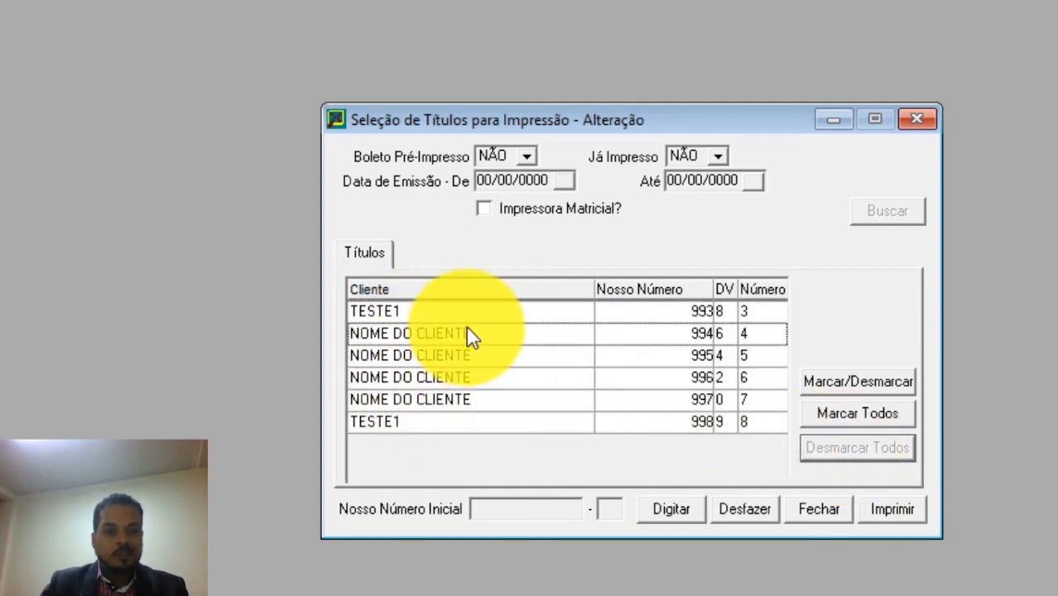
pyautogui.click(461, 395)
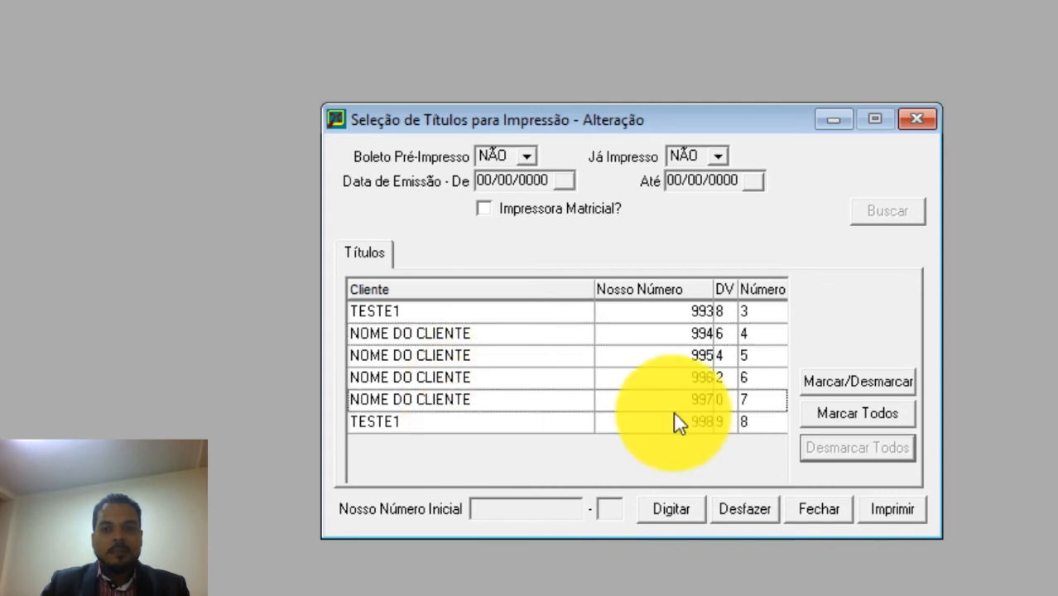
pyautogui.click(830, 381)
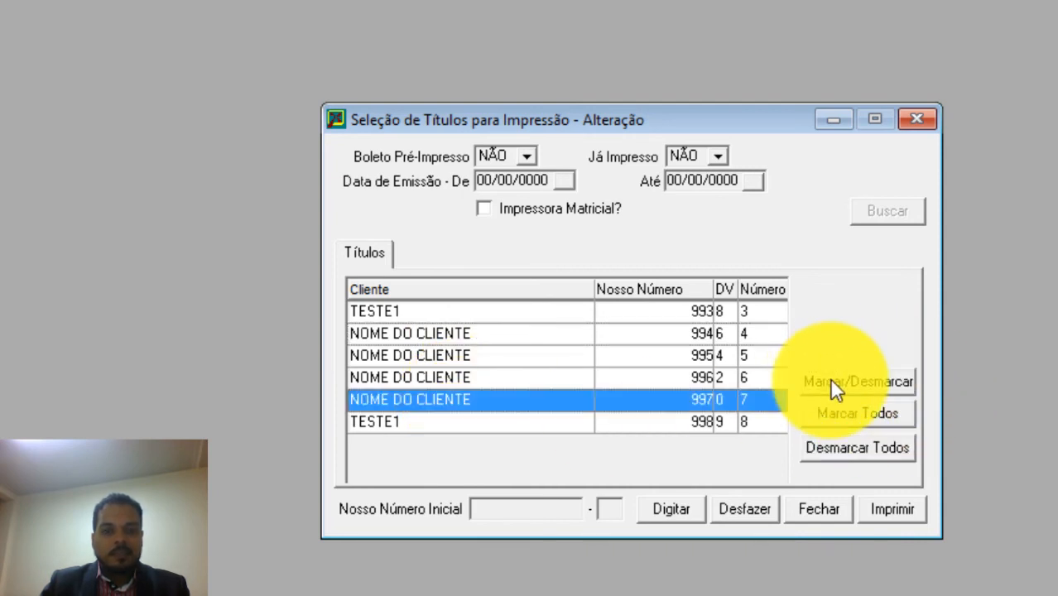
pyautogui.click(467, 335)
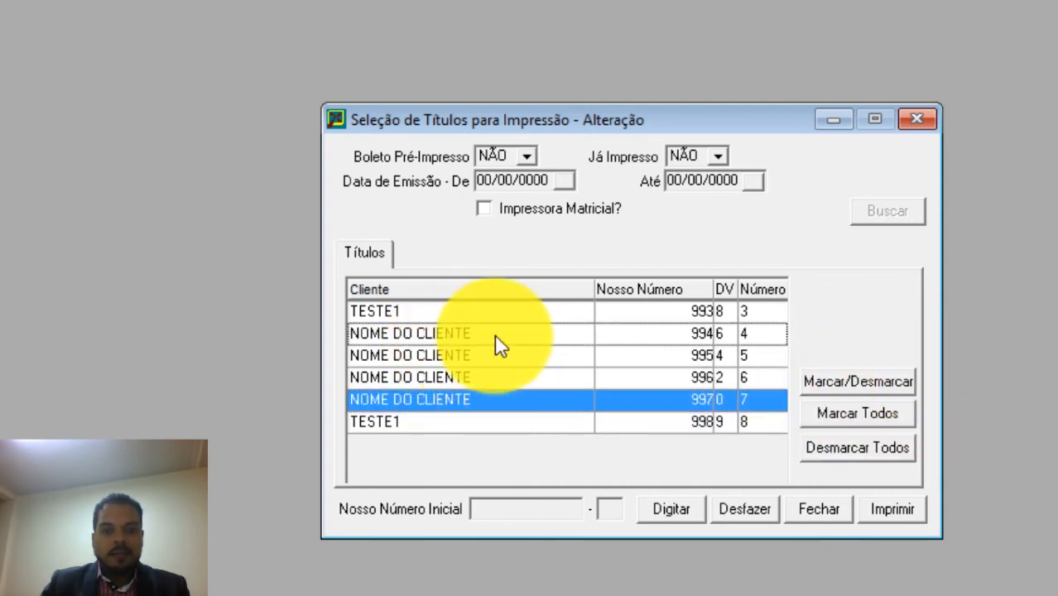
pyautogui.click(886, 385)
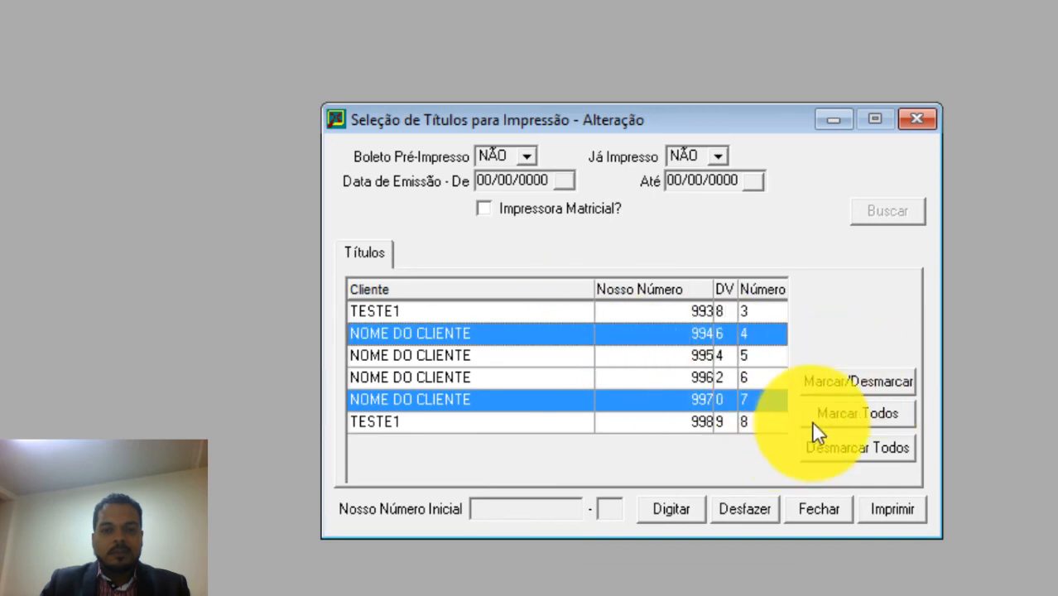
pyautogui.click(834, 446)
# Step: Mark only title number 5 of NOME DO CLIENTE and open its print settings
pyautogui.click(479, 365)
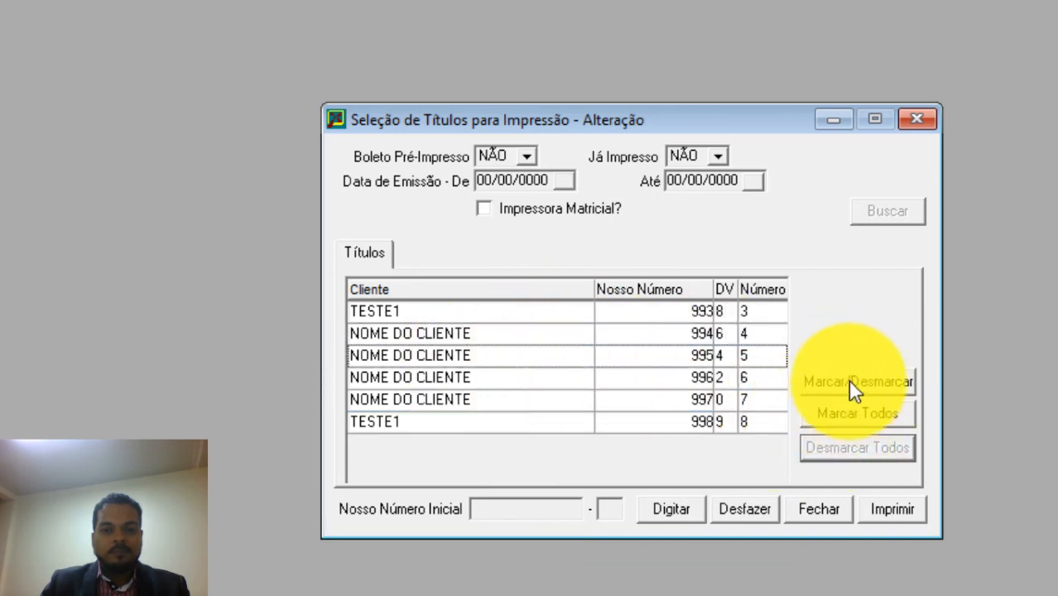
pyautogui.click(848, 379)
pyautogui.click(892, 509)
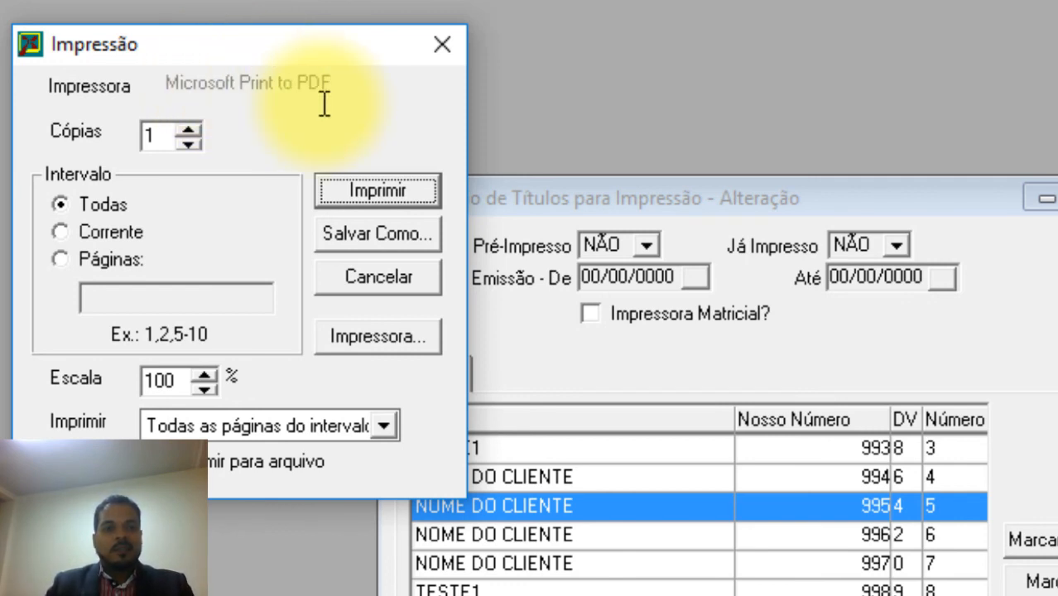
# Step: Choose Microsoft Print to PDF from the available printers and print the title with all pages
pyautogui.click(359, 337)
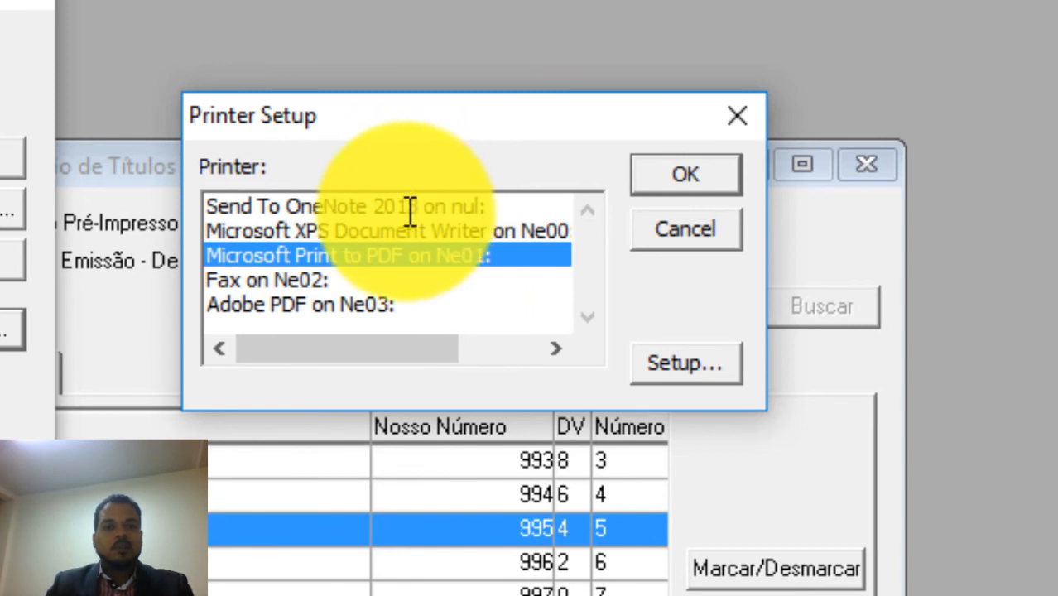
pyautogui.click(249, 306)
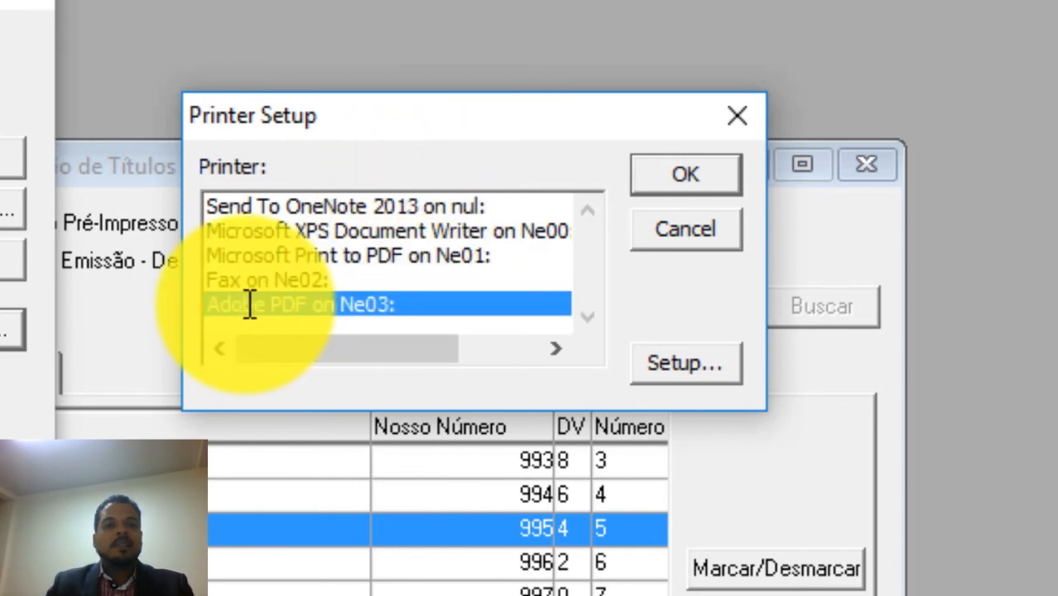
pyautogui.click(294, 254)
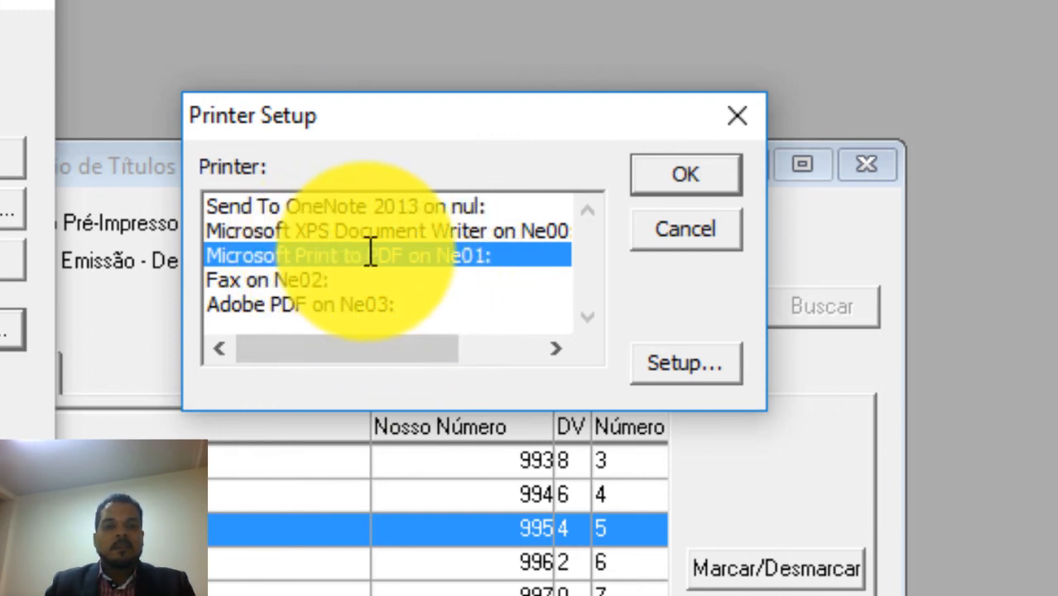
pyautogui.click(676, 165)
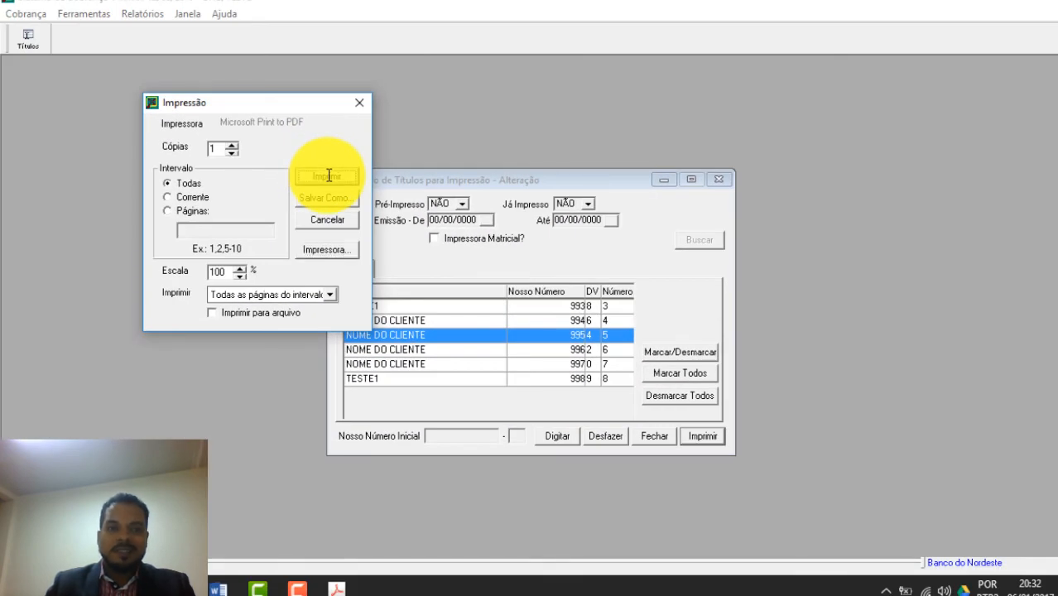
pyautogui.click(329, 175)
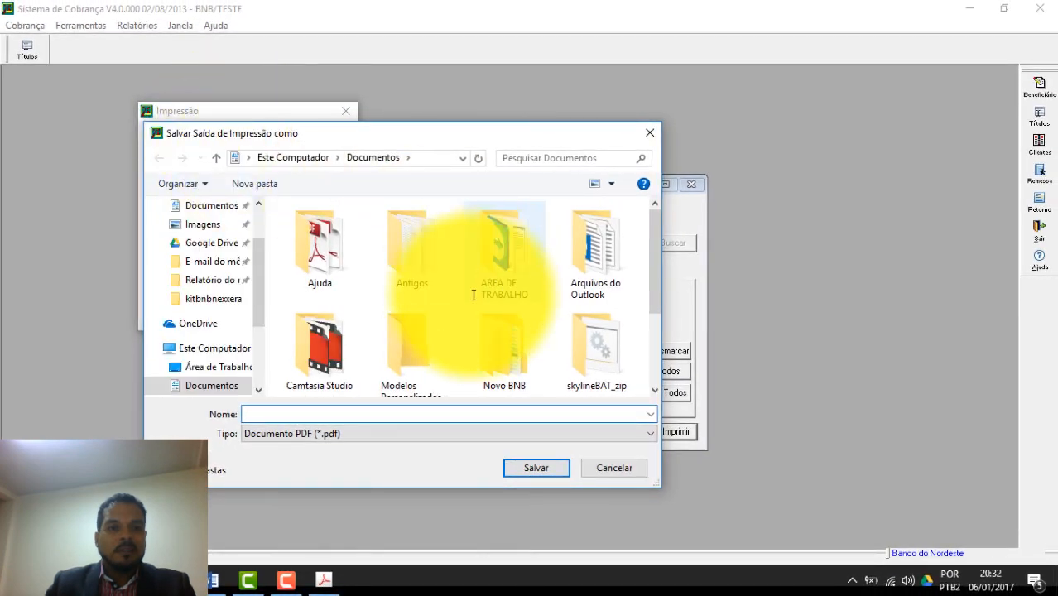
# Step: Create a folder named TITULOS BNB in Área de Trabalho as the destination for the PDF
pyautogui.click(213, 369)
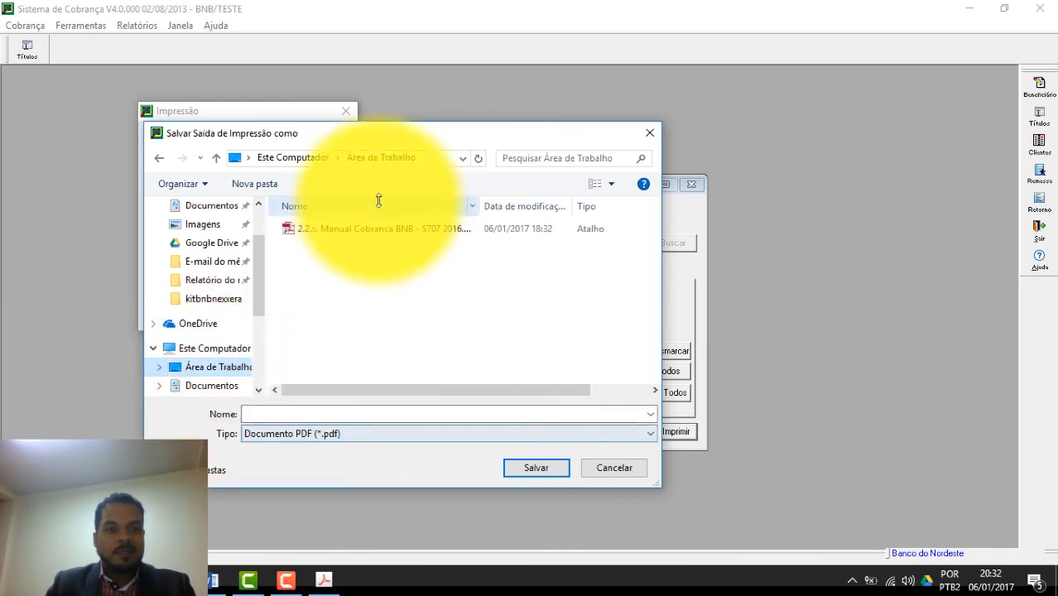
pyautogui.click(254, 183)
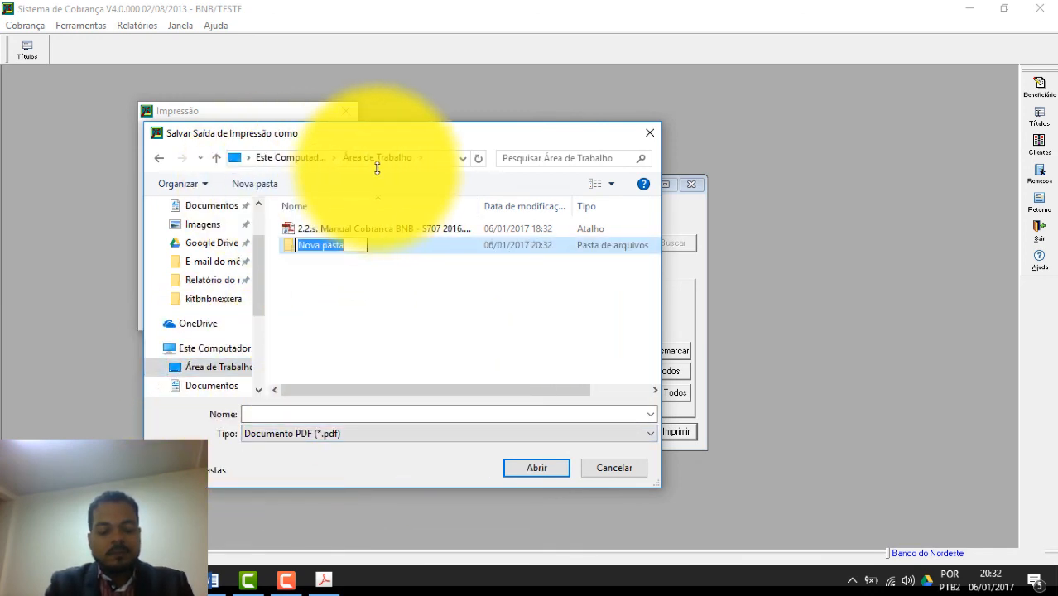
pyautogui.press('Return')
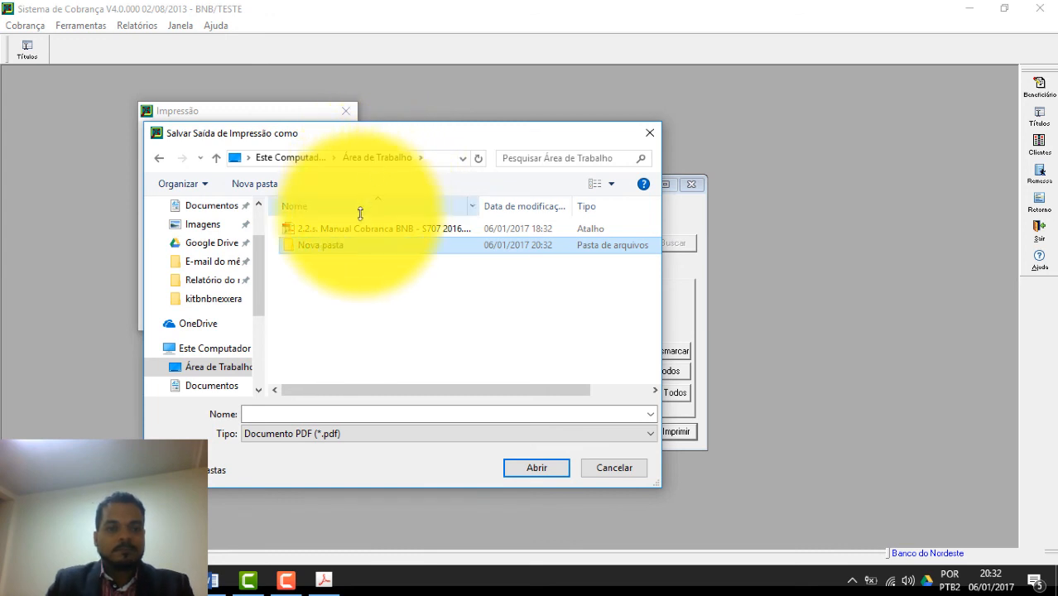
pyautogui.click(329, 245)
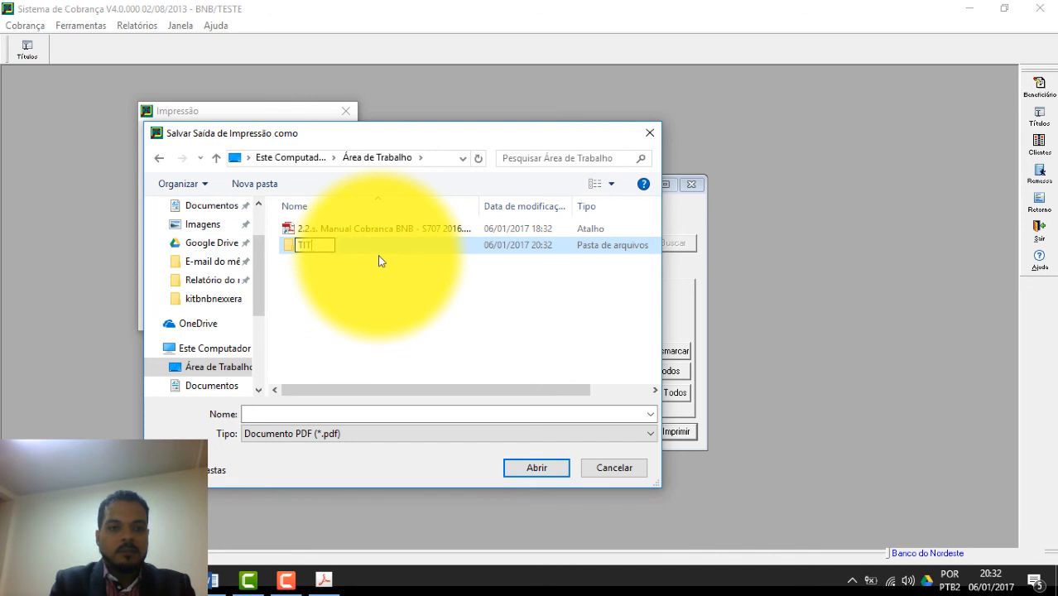
# Step: Save the printed title as TITULO EXEMPLO in the TITULOS BNB folder
pyautogui.write('TITULO')
pyautogui.write(' E')
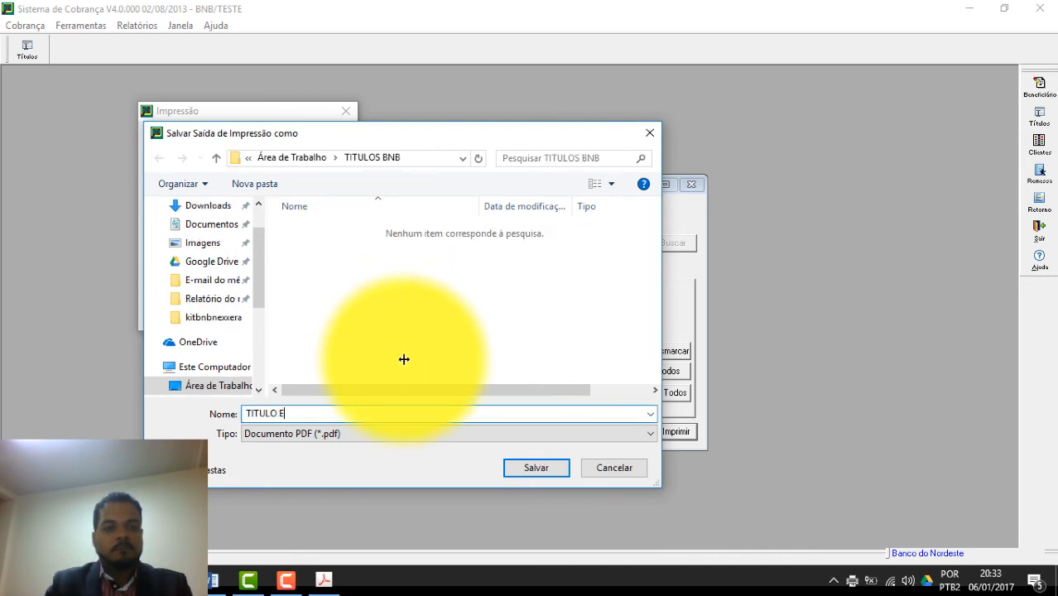
pyautogui.write('XEMPLO')
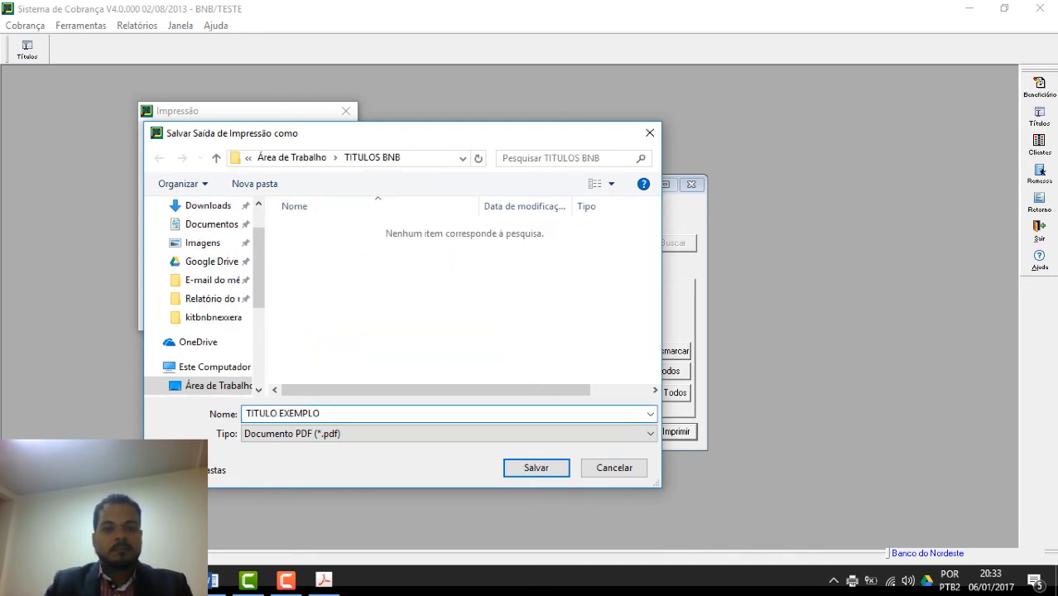
pyautogui.press('Return')
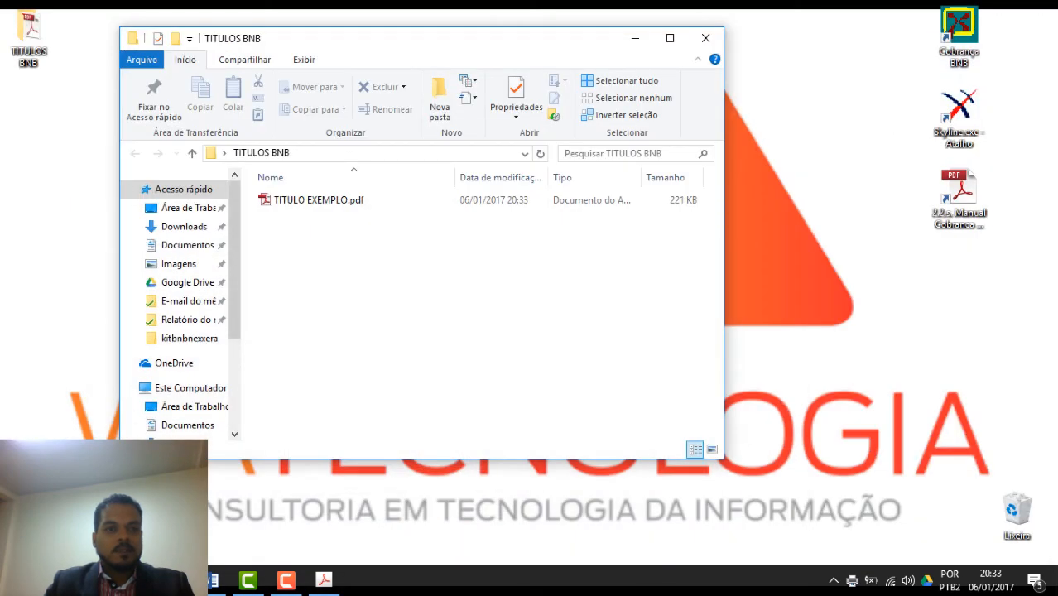
# Step: Open TITULO EXEMPLO.pdf to review the printed boleto, and close it and its folder to return to Sistema de Cobrança
pyautogui.click(319, 200)
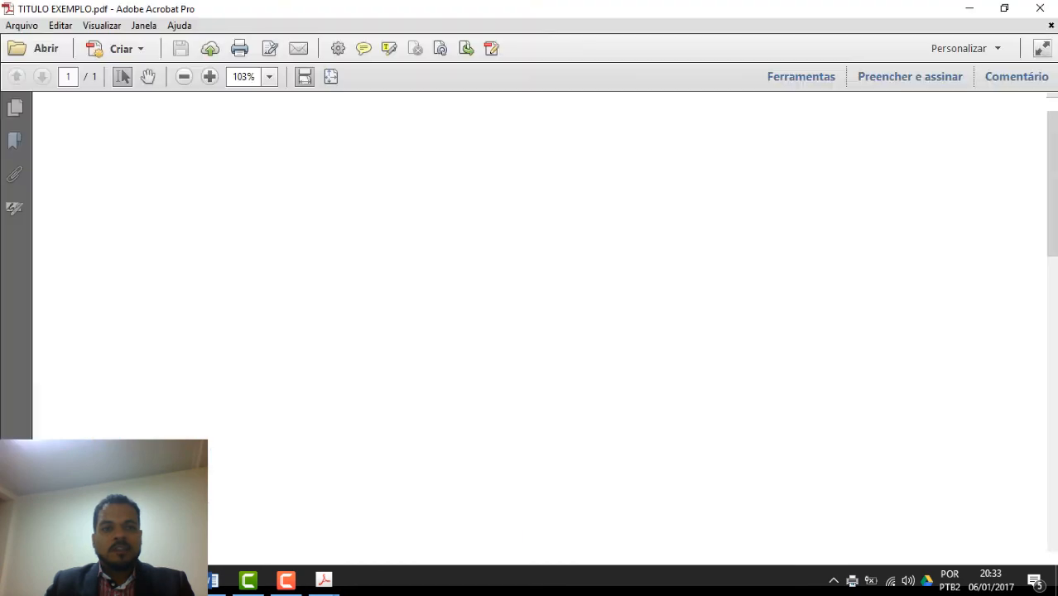
pyautogui.scroll(-10, 530, 331)
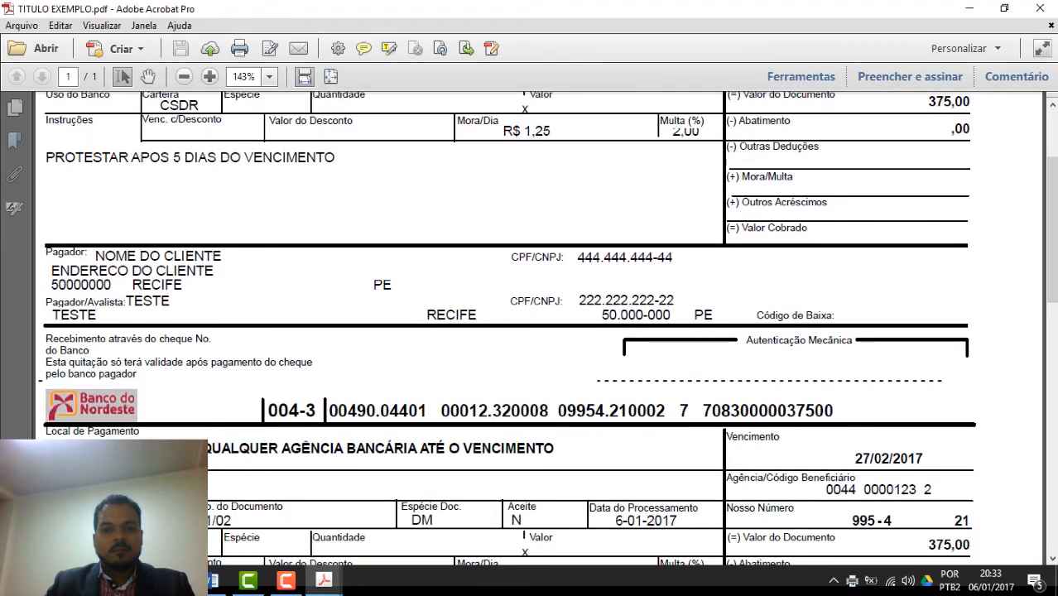
pyautogui.scroll(-5, 530, 331)
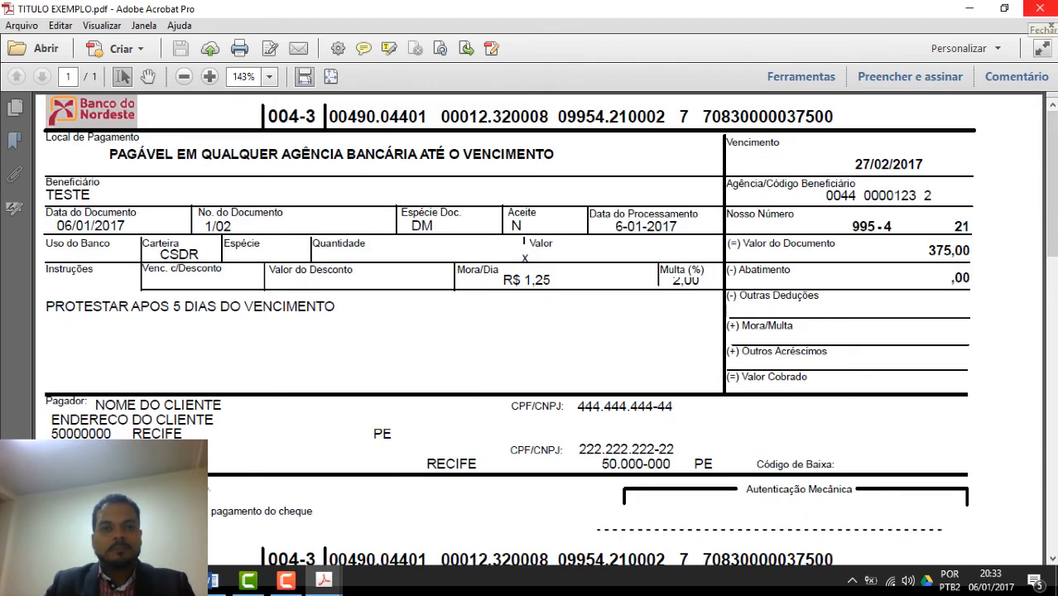
pyautogui.click(1039, 8)
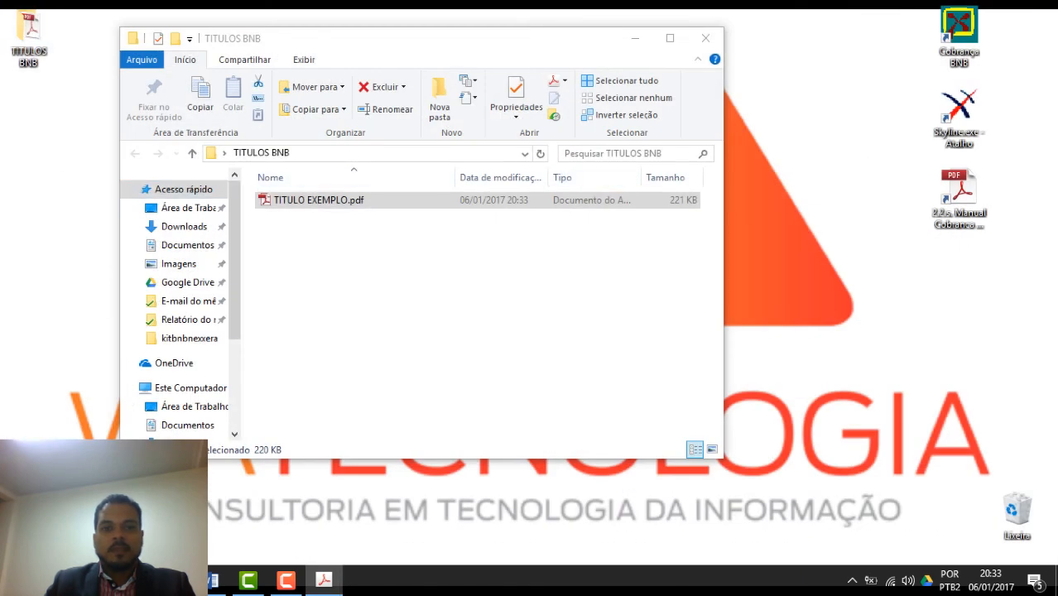
pyautogui.click(705, 38)
pyautogui.click(175, 580)
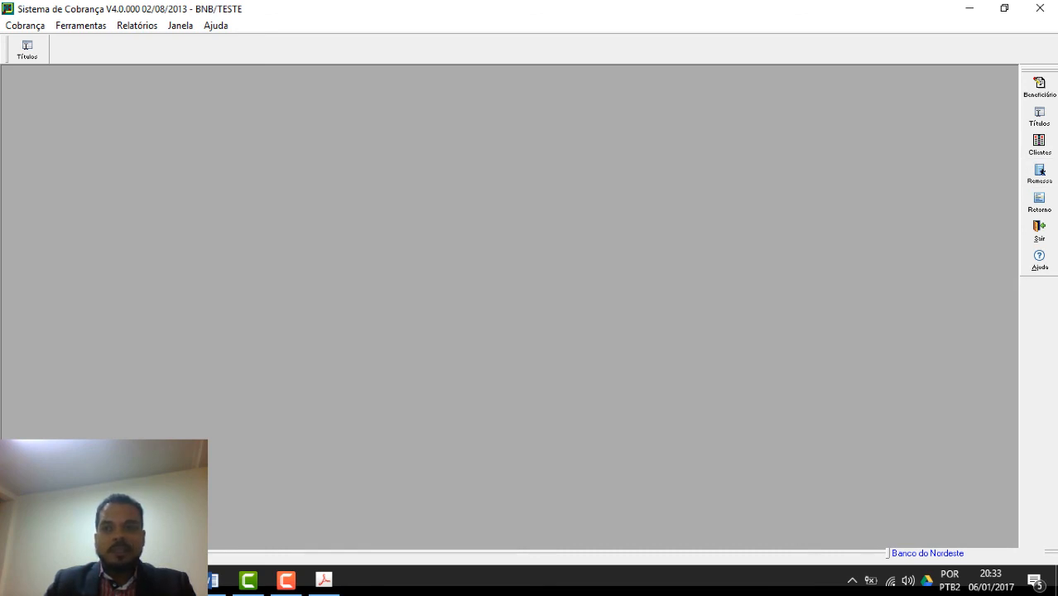
# Step: Try Tipo de Carteira options 4-Cobrança Simples and 5-Cobrança Vinculada, both emitido pelo Cliente, in a new client record, and abandon it unsaved
pyautogui.click(1040, 144)
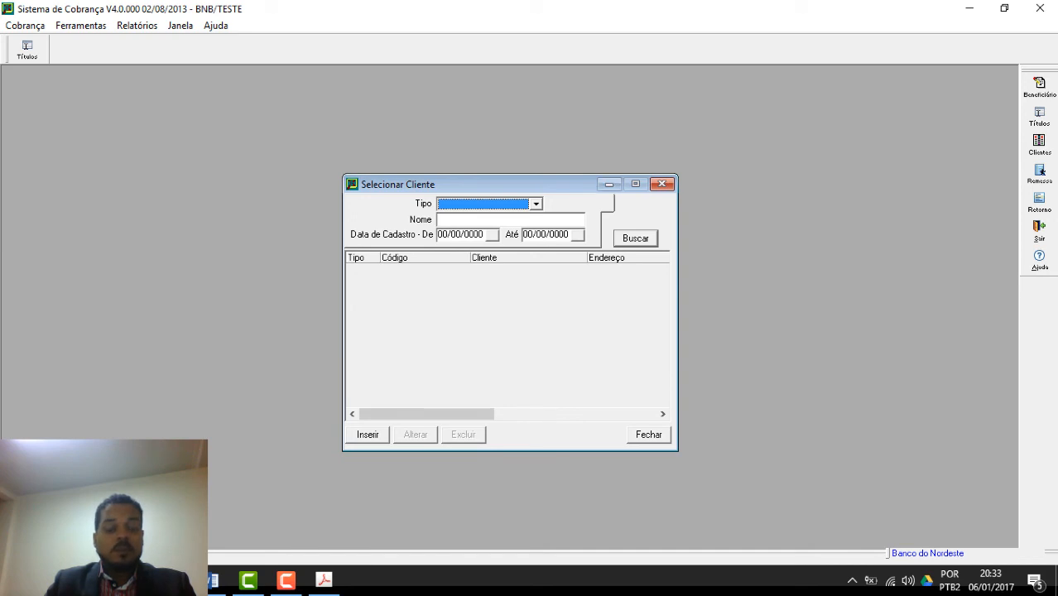
pyautogui.click(367, 434)
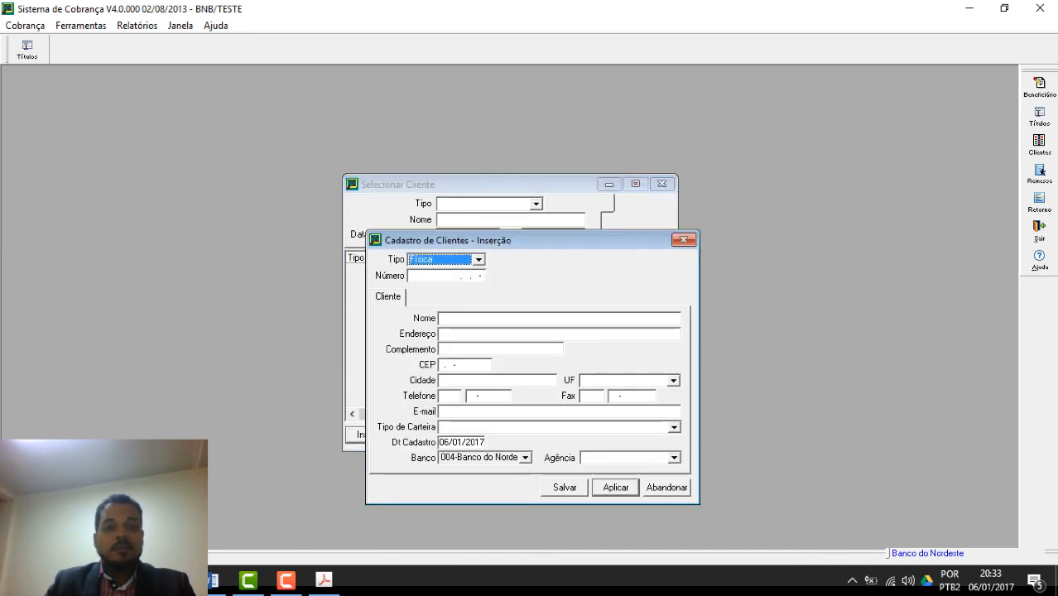
pyautogui.click(674, 427)
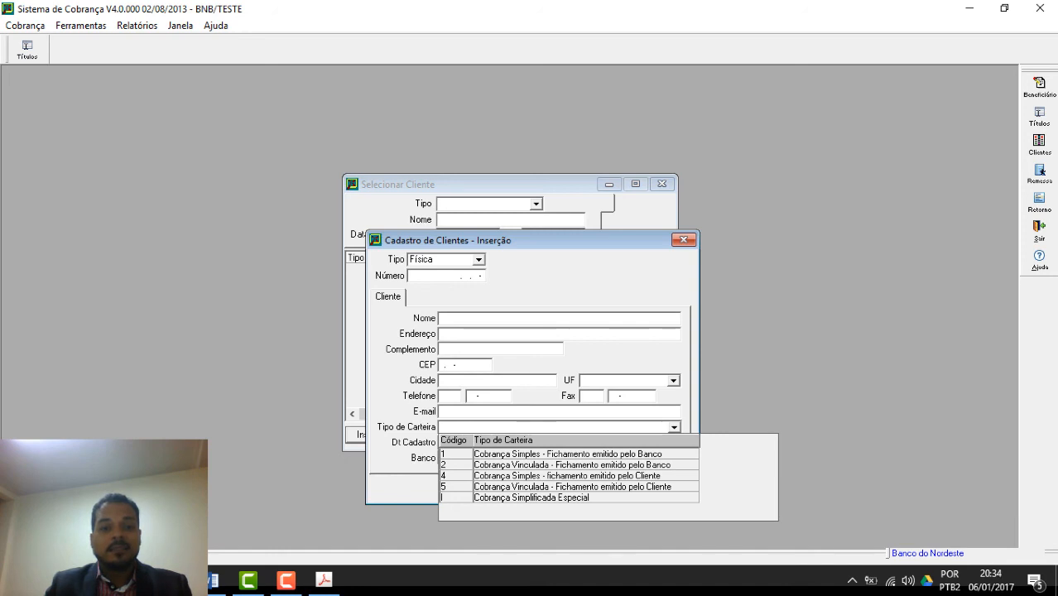
pyautogui.click(567, 476)
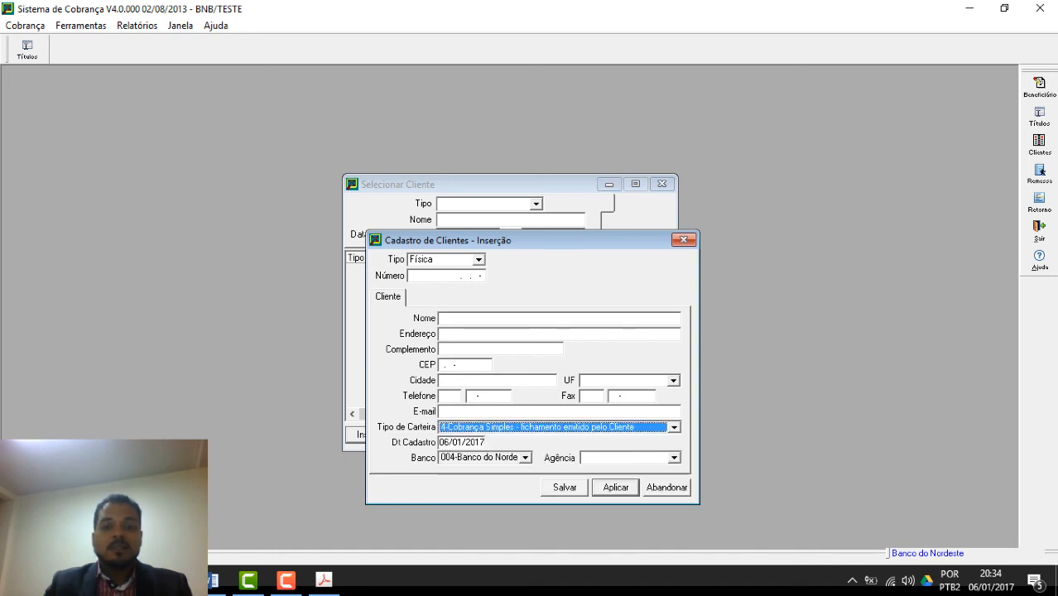
pyautogui.click(673, 427)
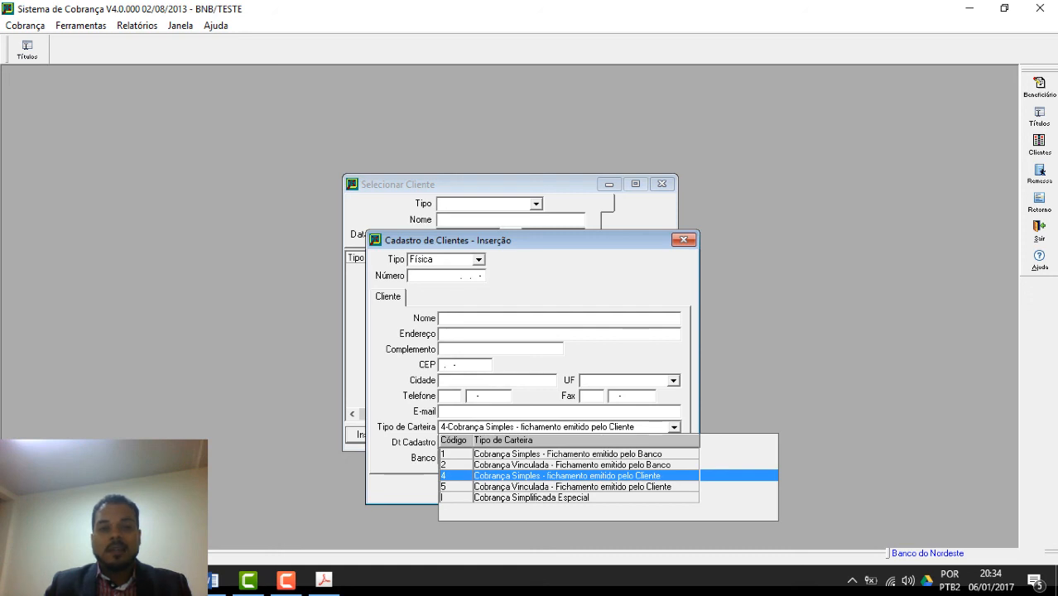
pyautogui.click(571, 486)
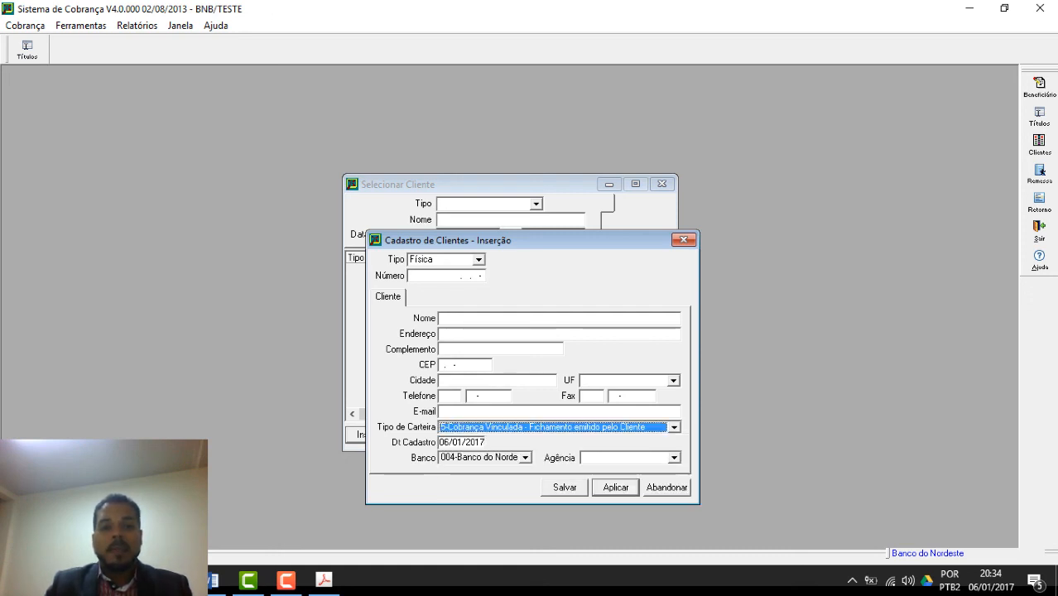
pyautogui.click(666, 487)
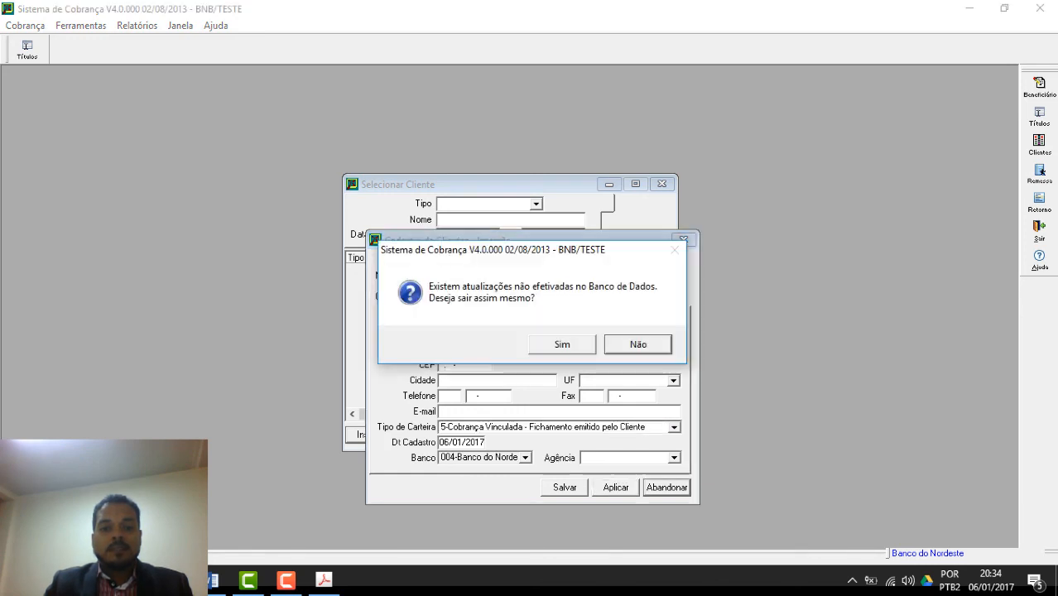
pyautogui.click(562, 344)
pyautogui.click(650, 435)
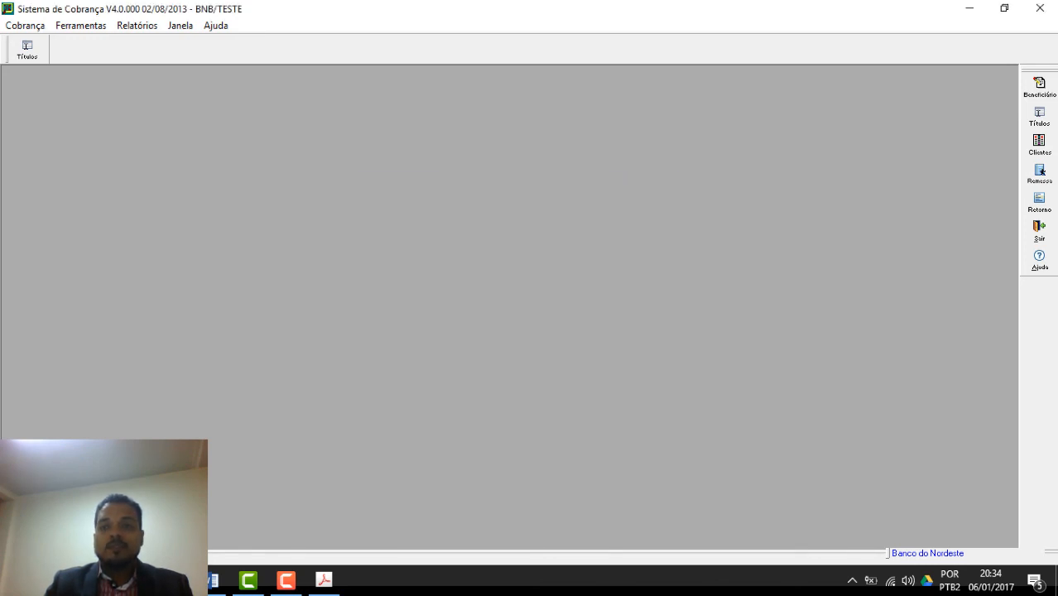
# Step: Open the title selection and start including a new title
pyautogui.click(1039, 116)
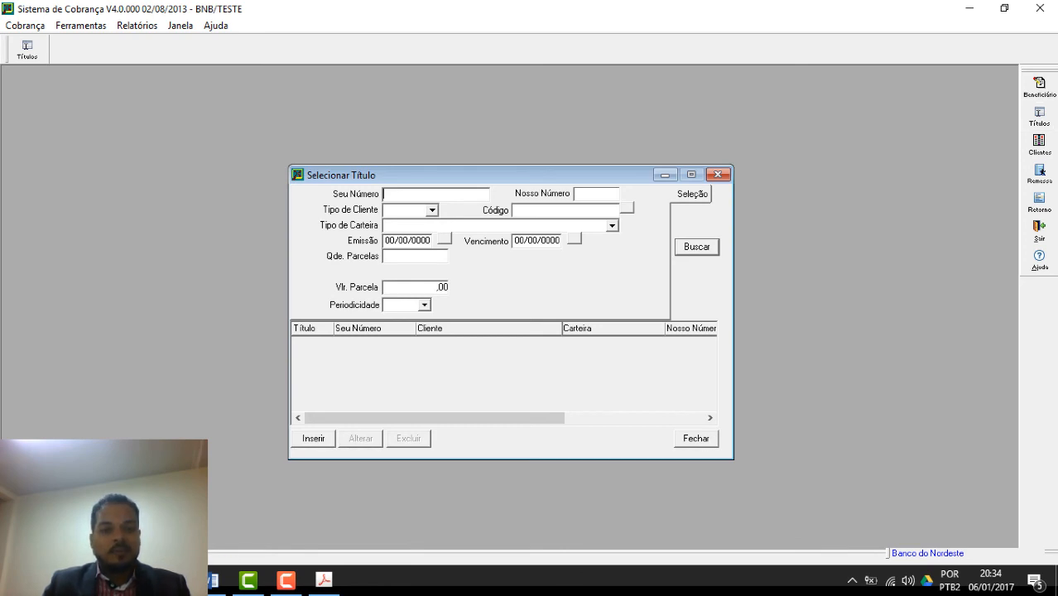
pyautogui.click(313, 439)
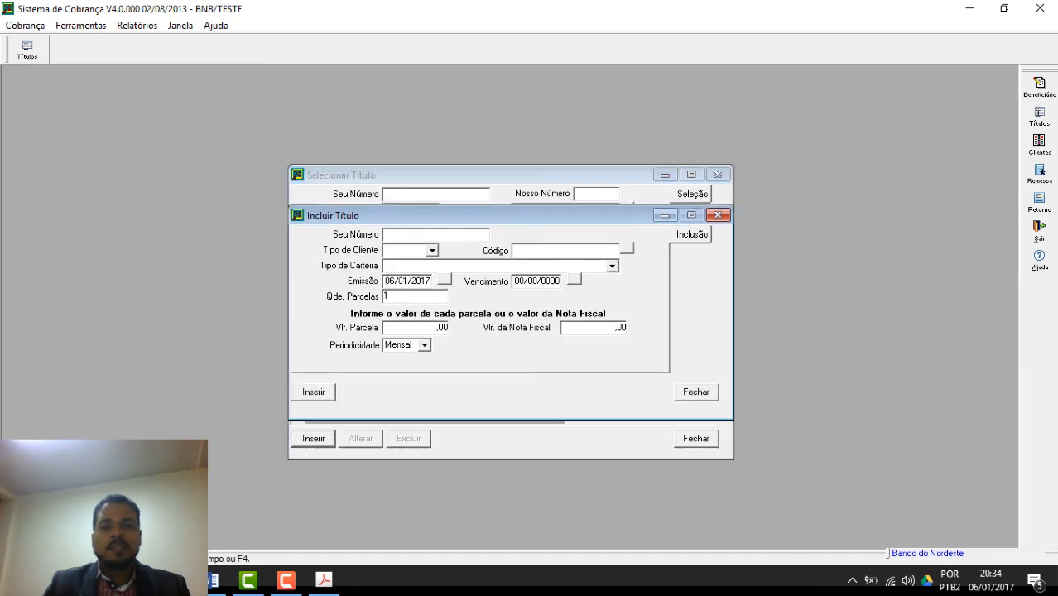